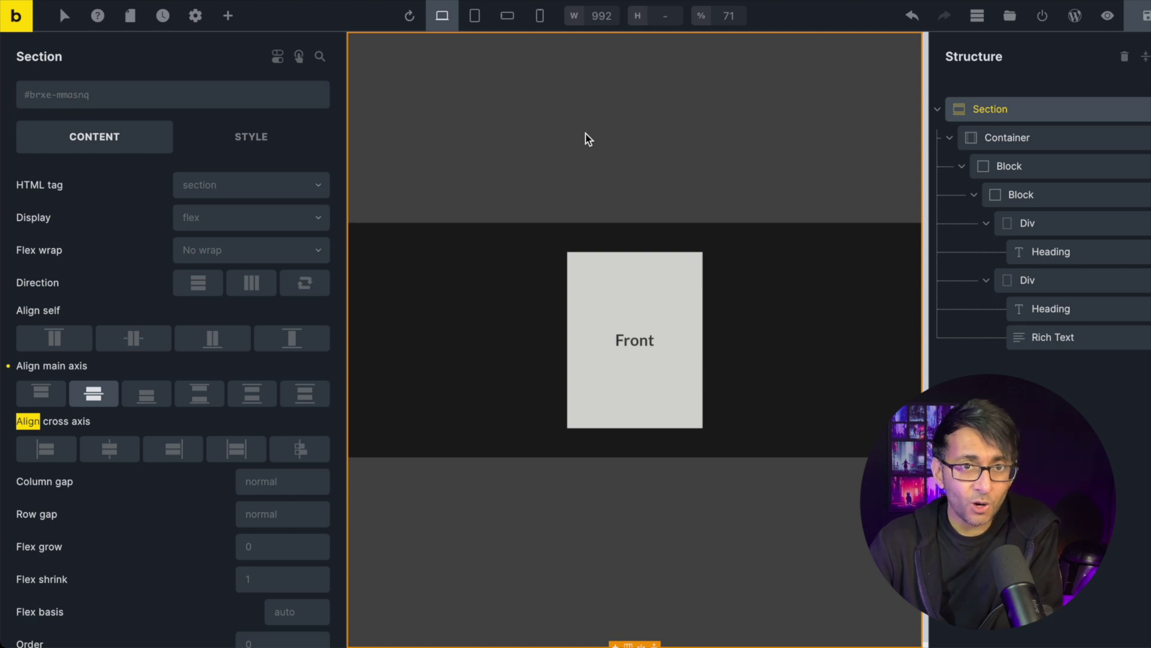
- Preview the card's hover flip, then undo the flip so the Front and Back faces stack
mouse_move(596, 329)
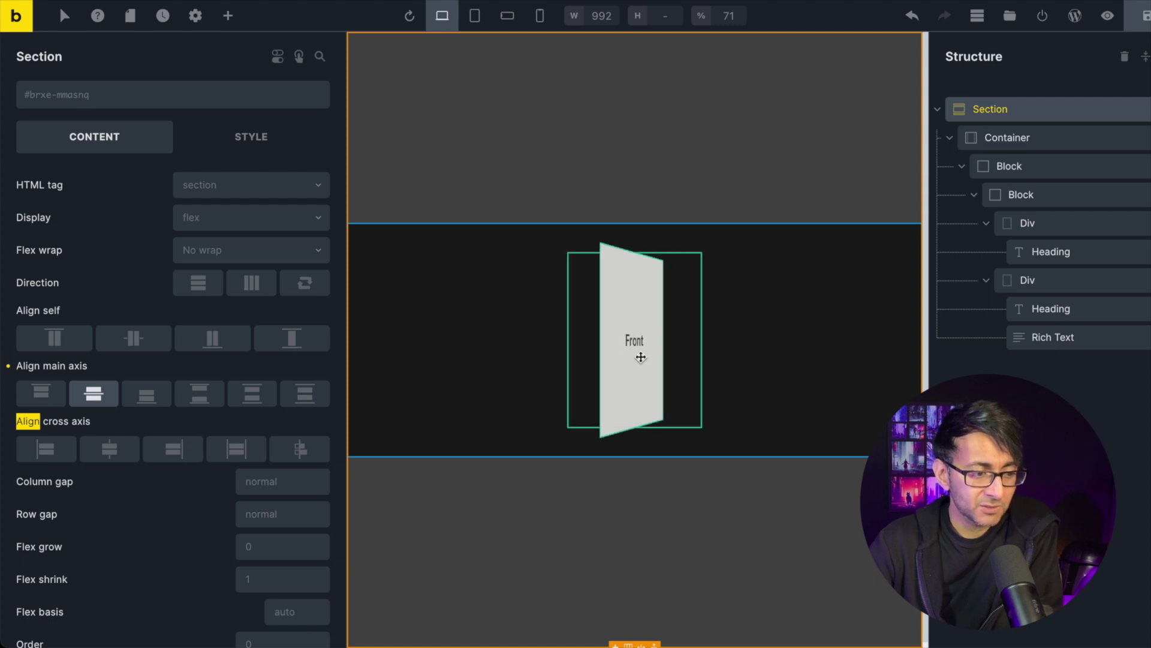
mouse_move(641, 358)
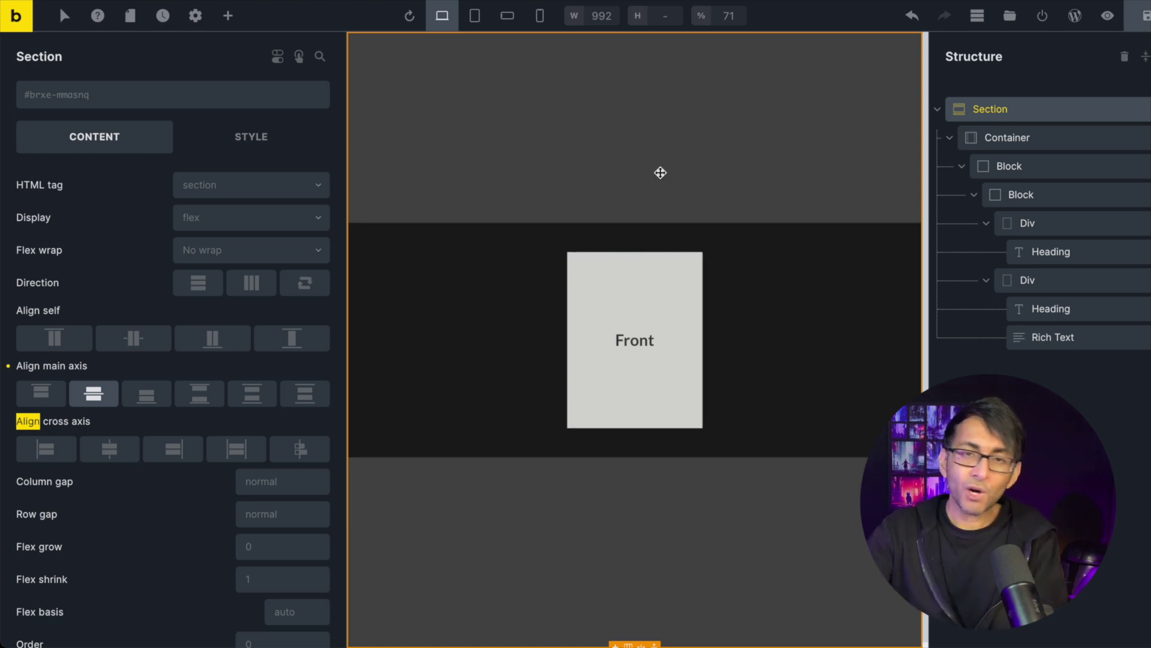
mouse_move(617, 294)
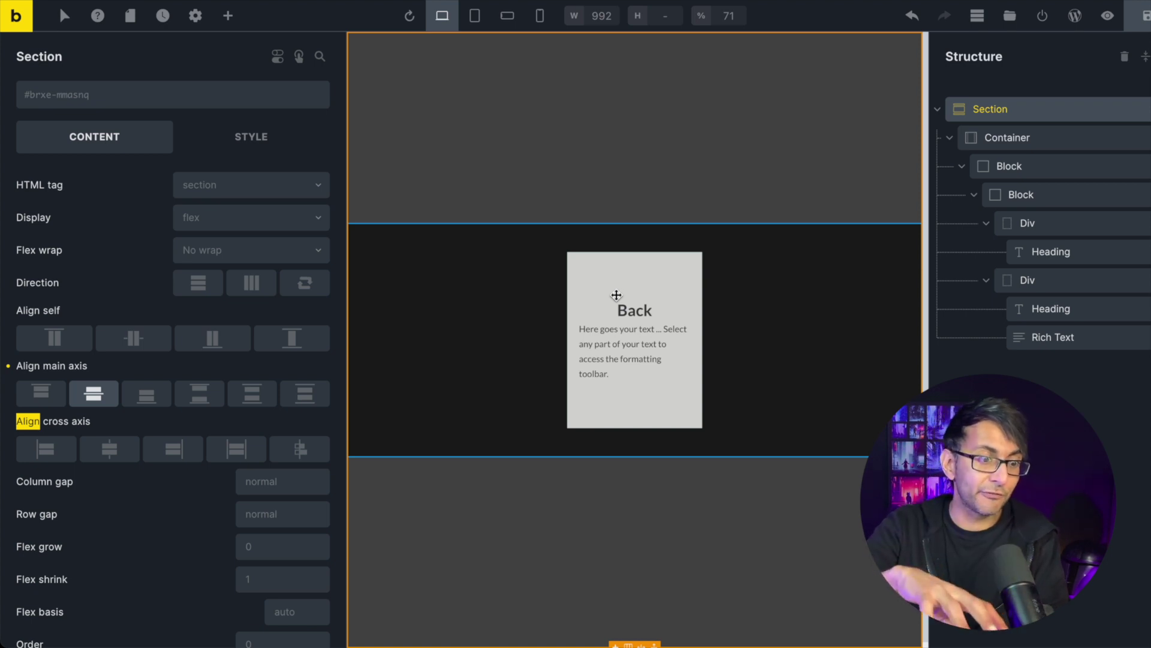
key(ctrl+z)
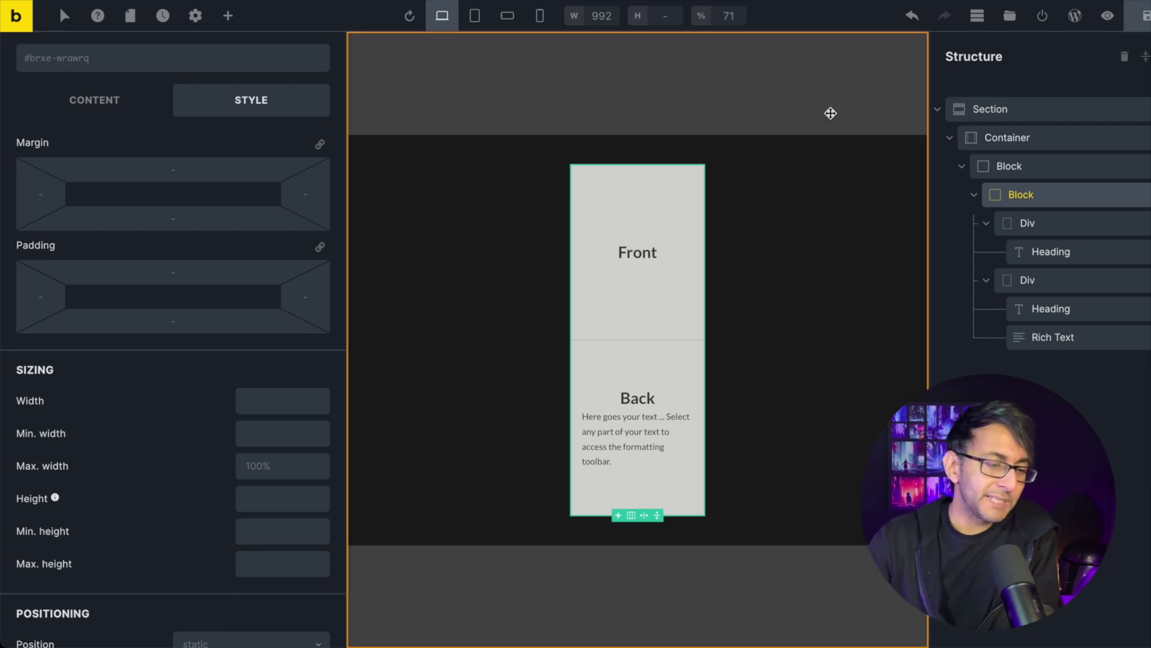
- Set the Section's Align main axis back to Center, then select the Container
click(1063, 115)
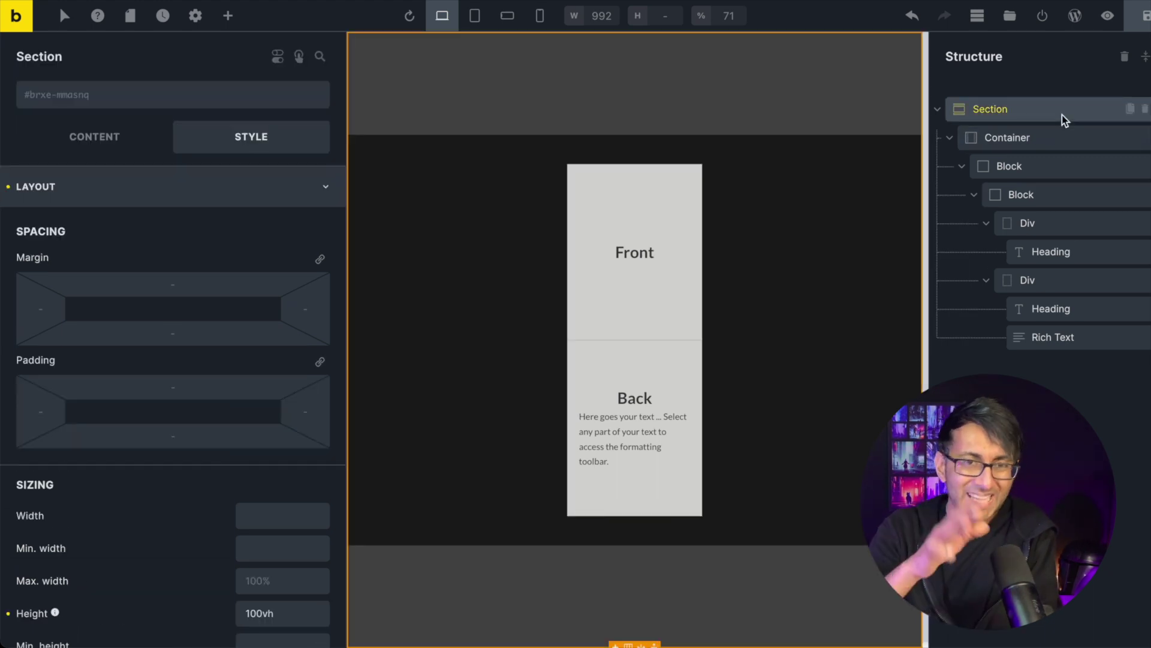
click(1056, 127)
click(1069, 110)
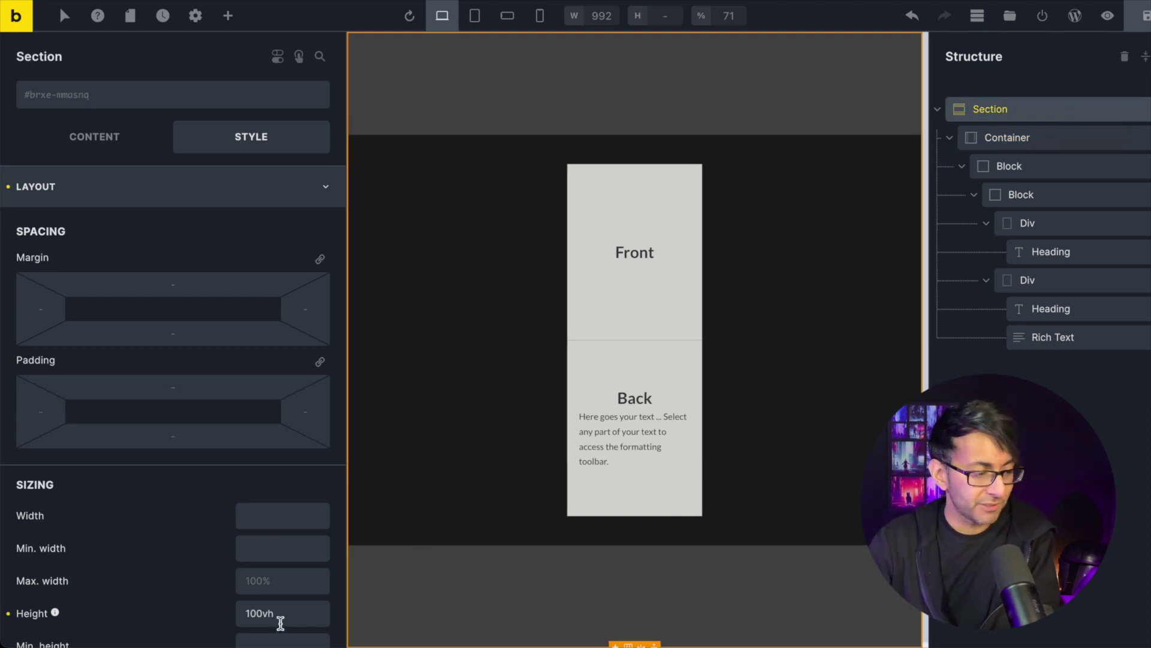
click(106, 142)
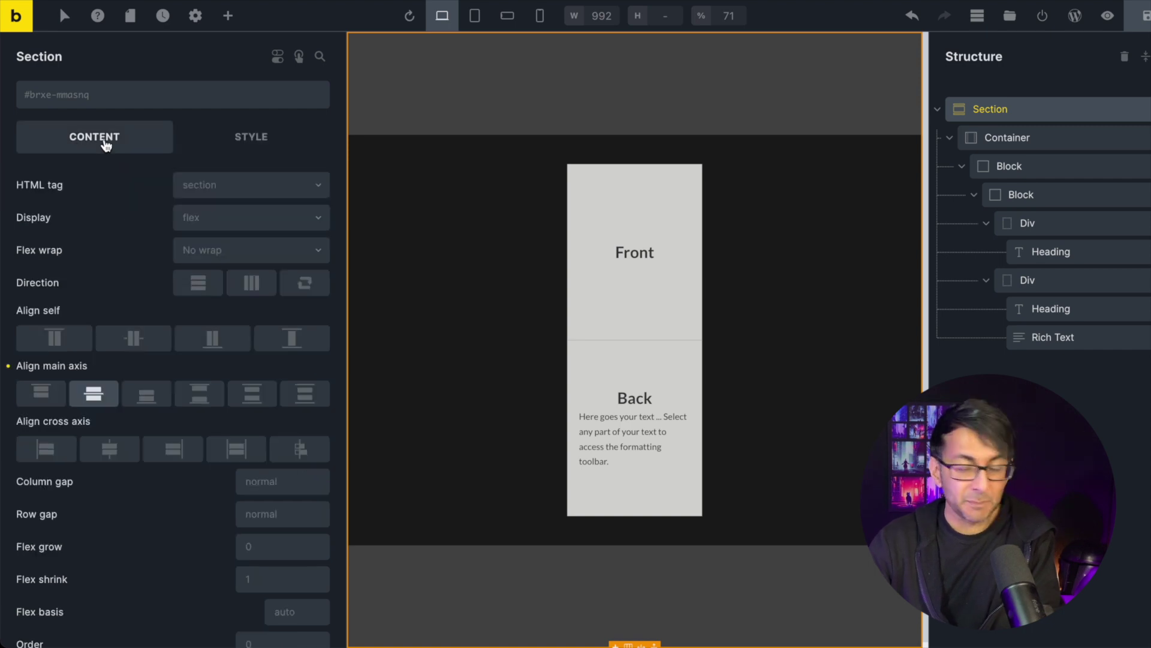
click(106, 396)
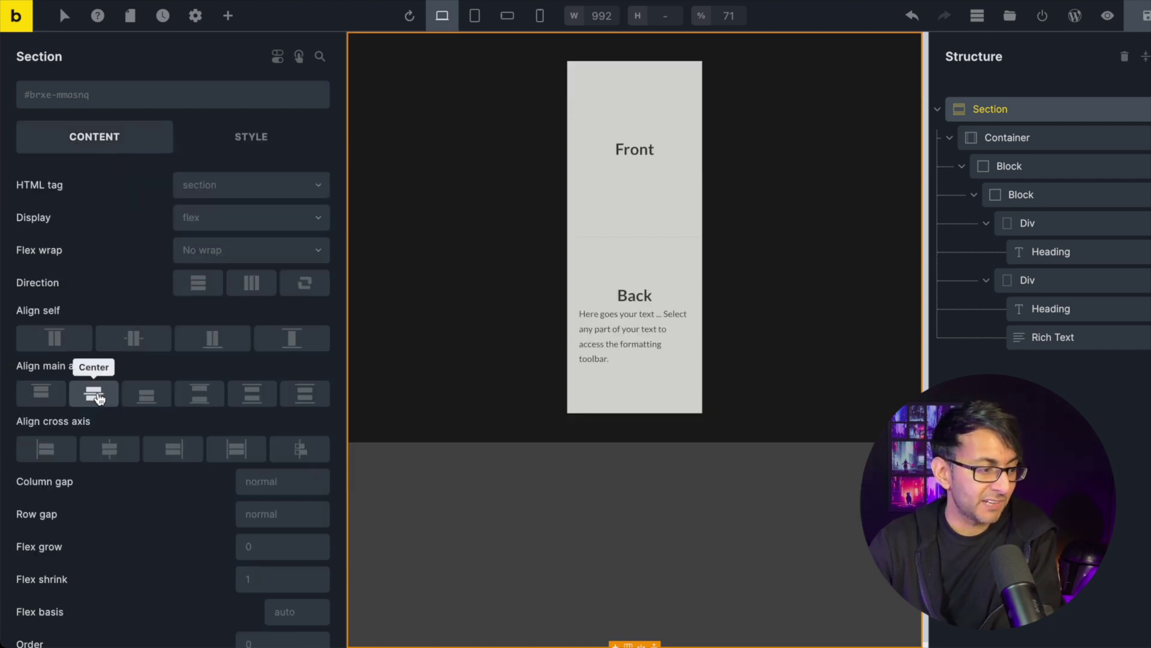
click(99, 397)
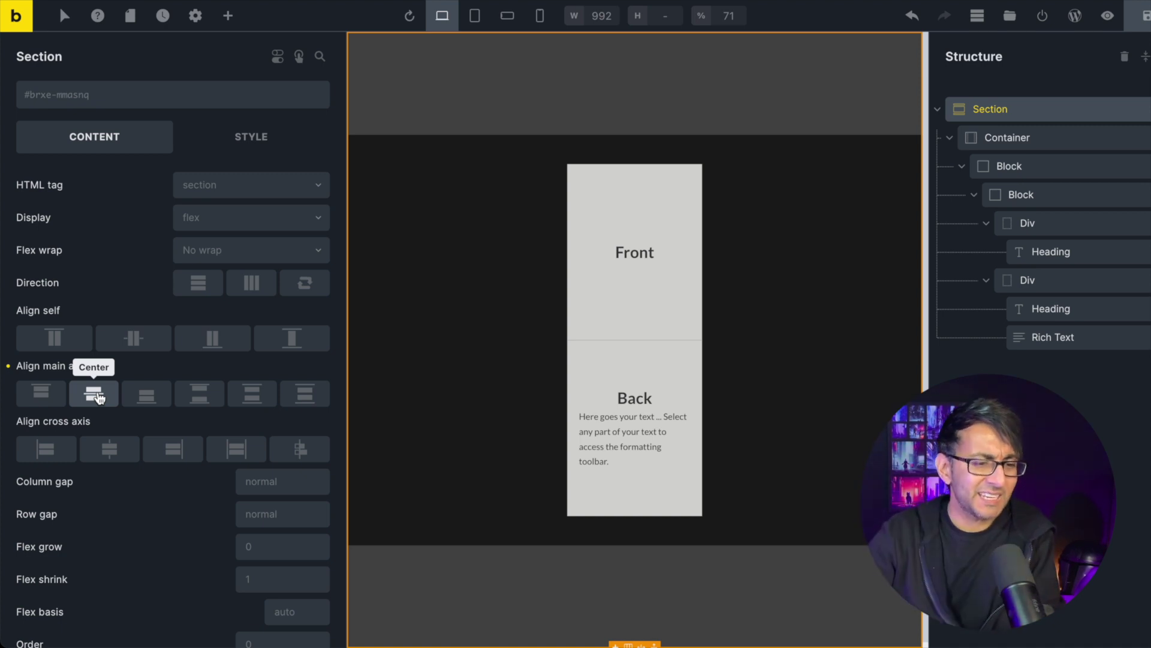
click(1040, 141)
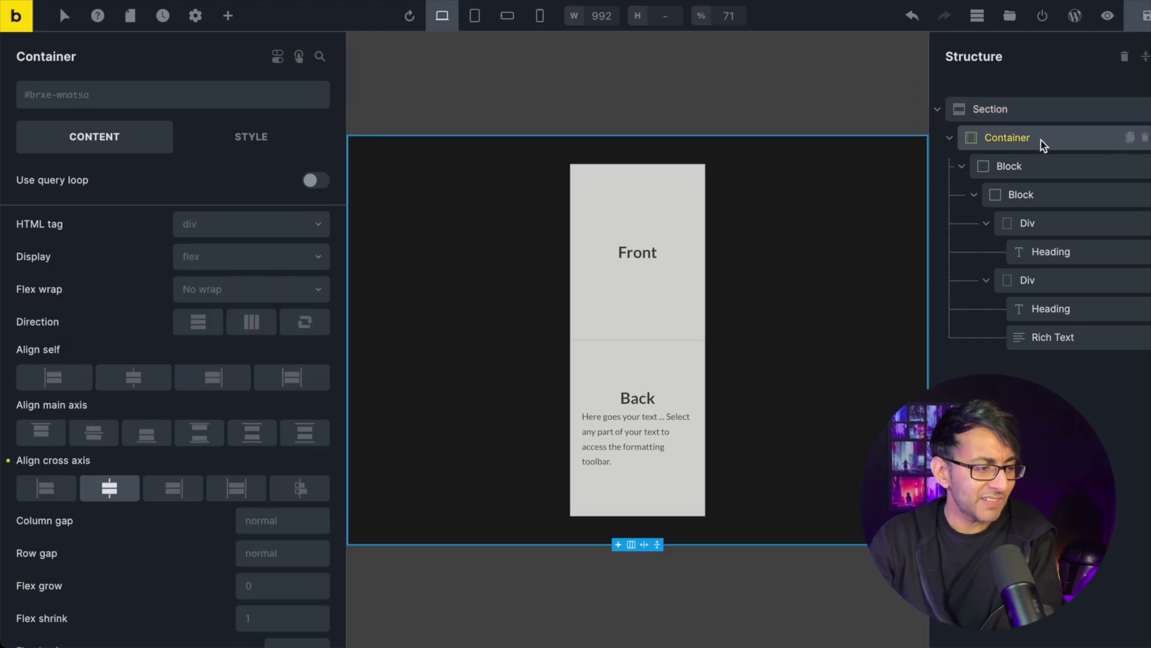
click(46, 495)
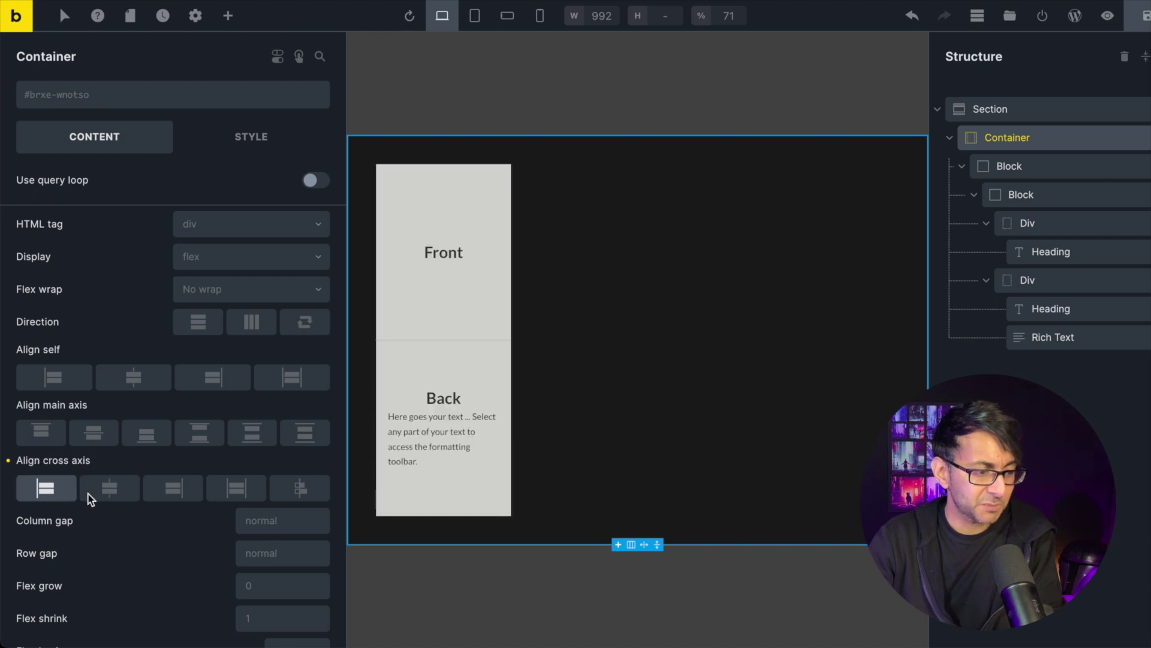
click(108, 492)
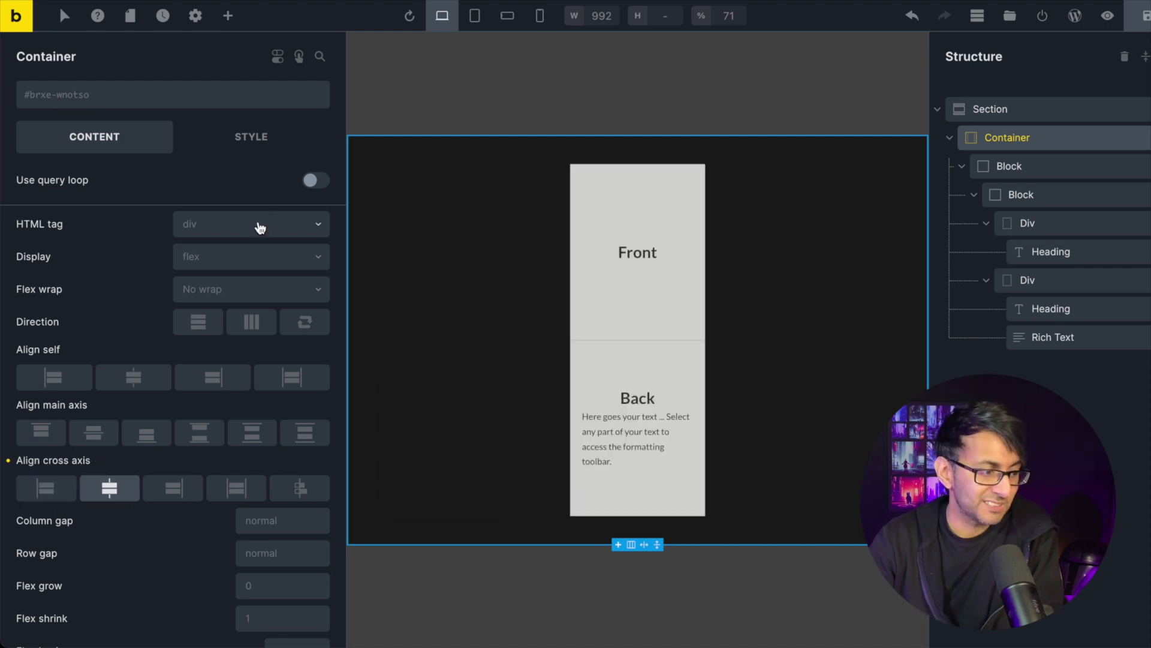
click(252, 143)
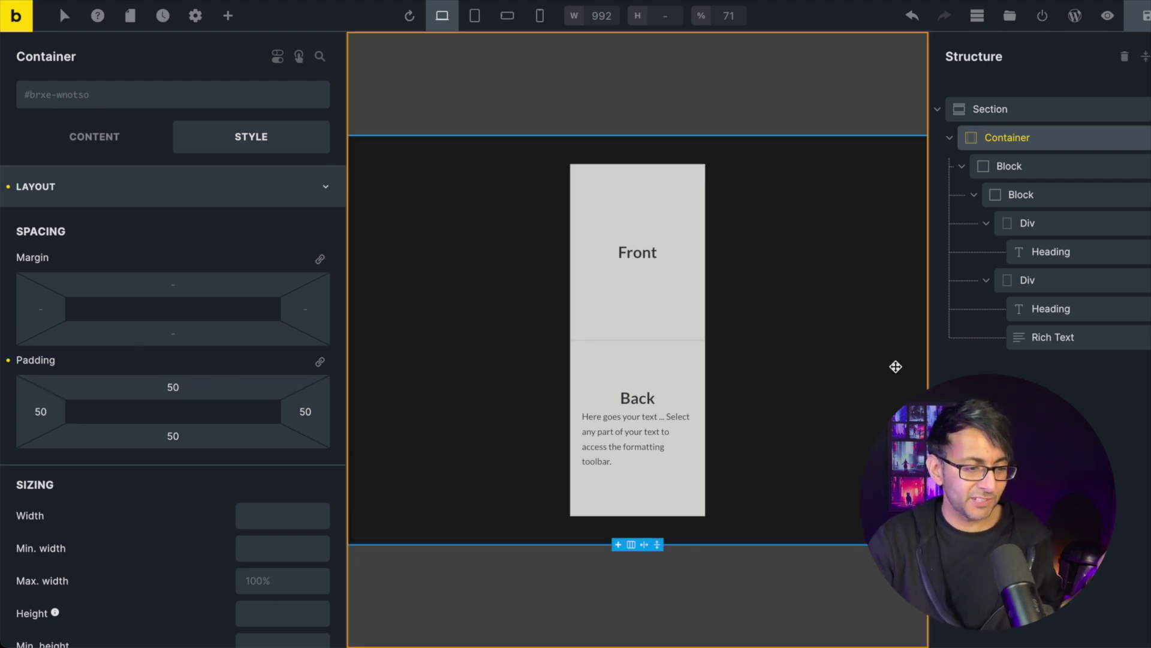
scroll(227, 381, down, 2)
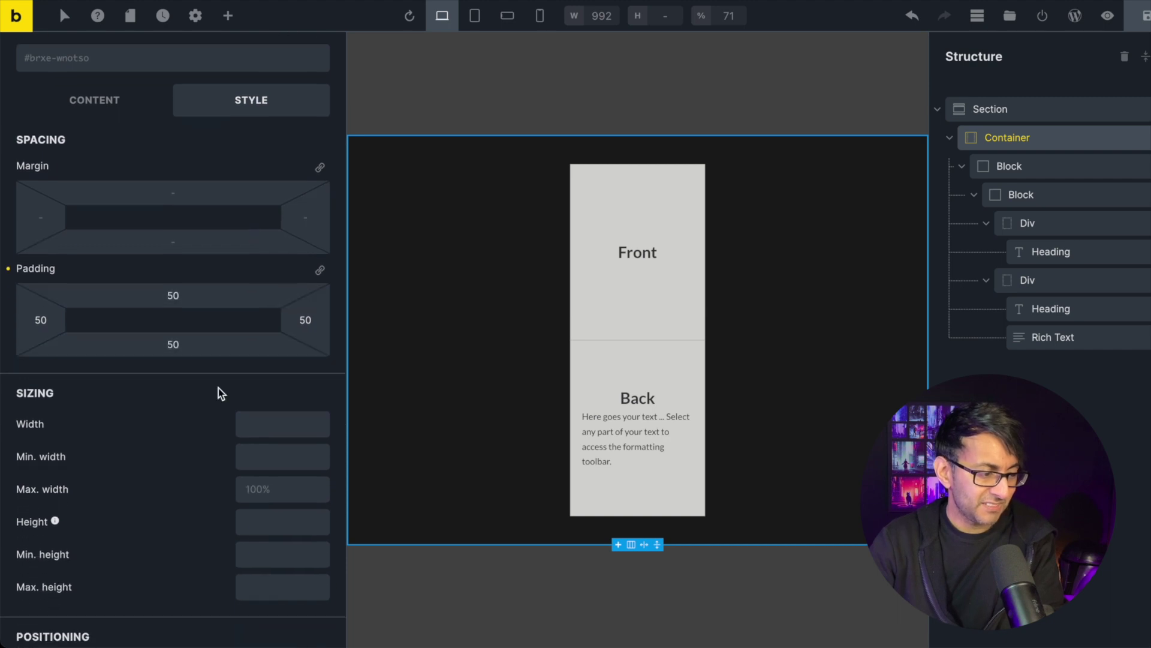
scroll(221, 390, up, 2)
scroll(217, 410, up, 1)
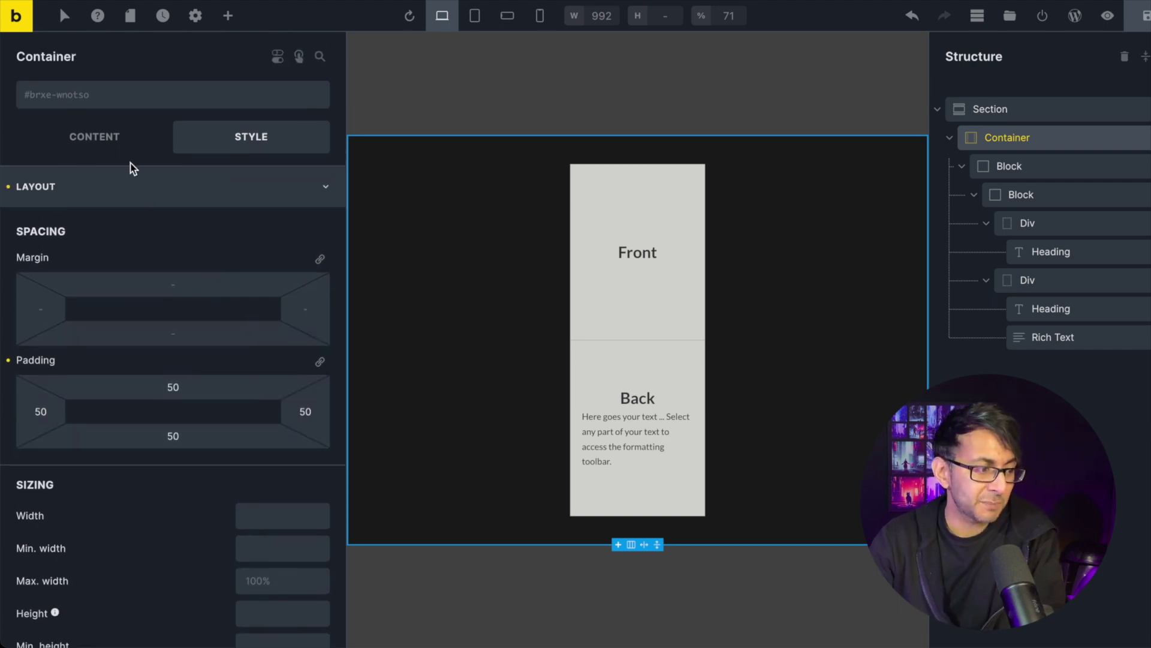
click(318, 188)
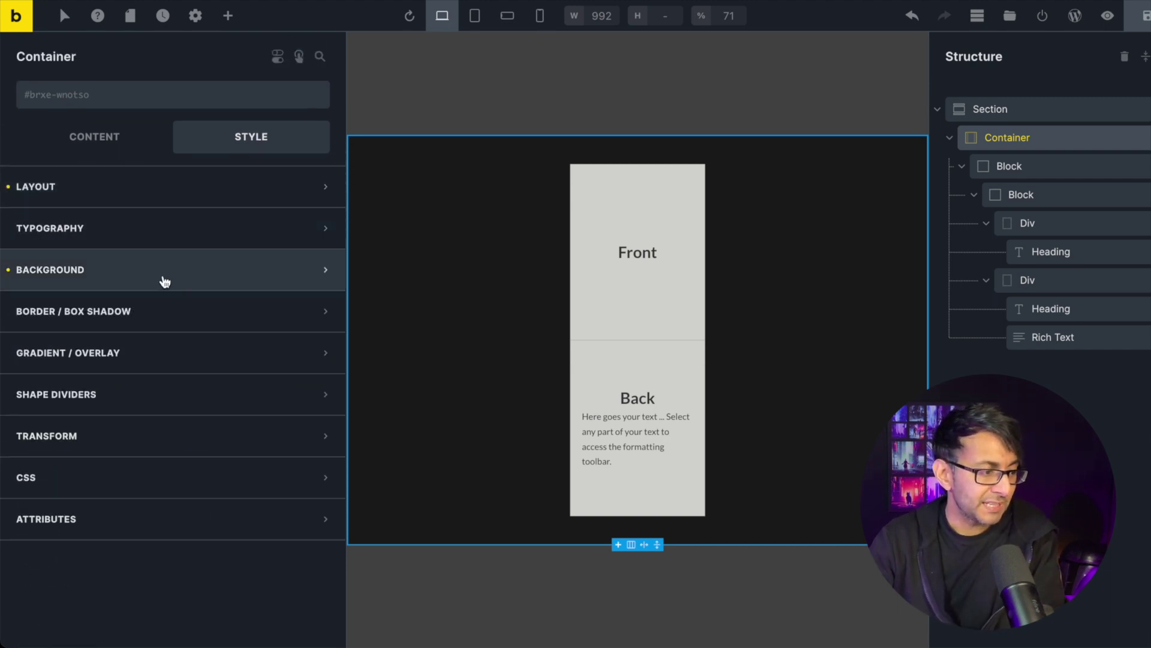
click(209, 278)
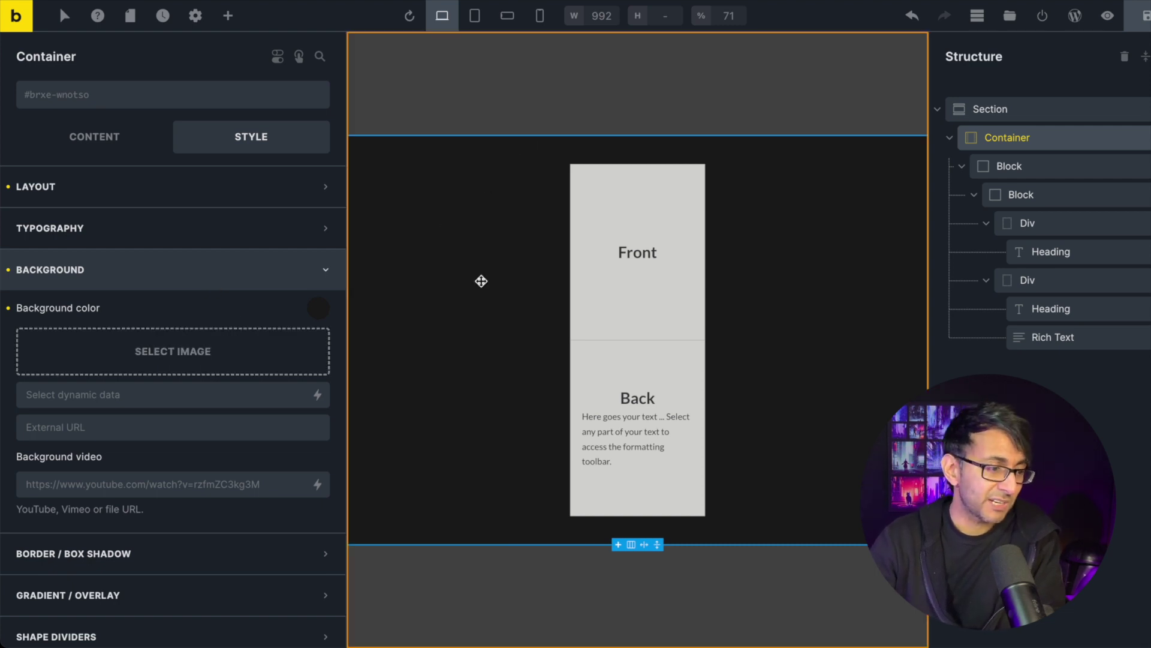
scroll(190, 419, down, 3)
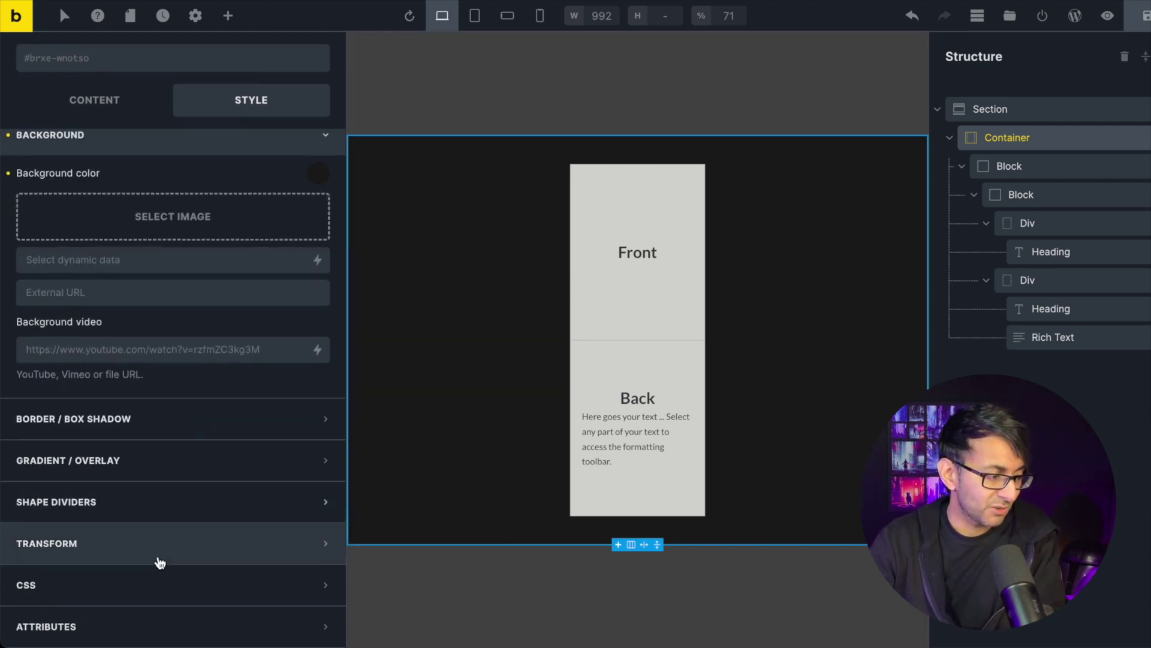
click(161, 583)
click(136, 136)
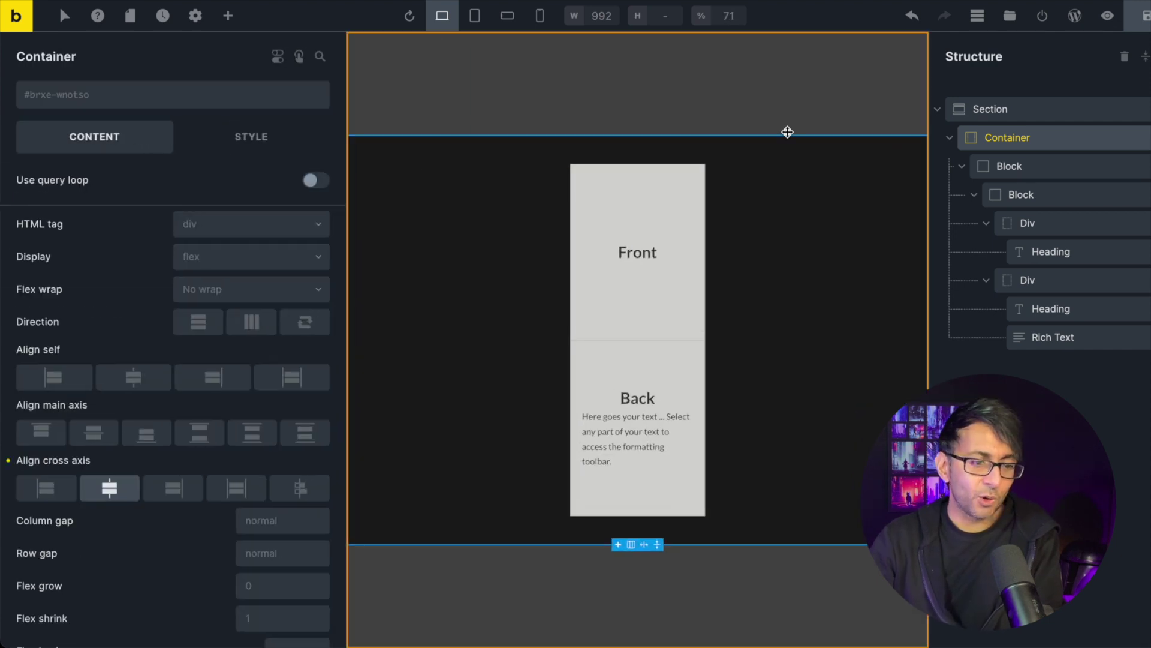
click(973, 108)
click(1021, 141)
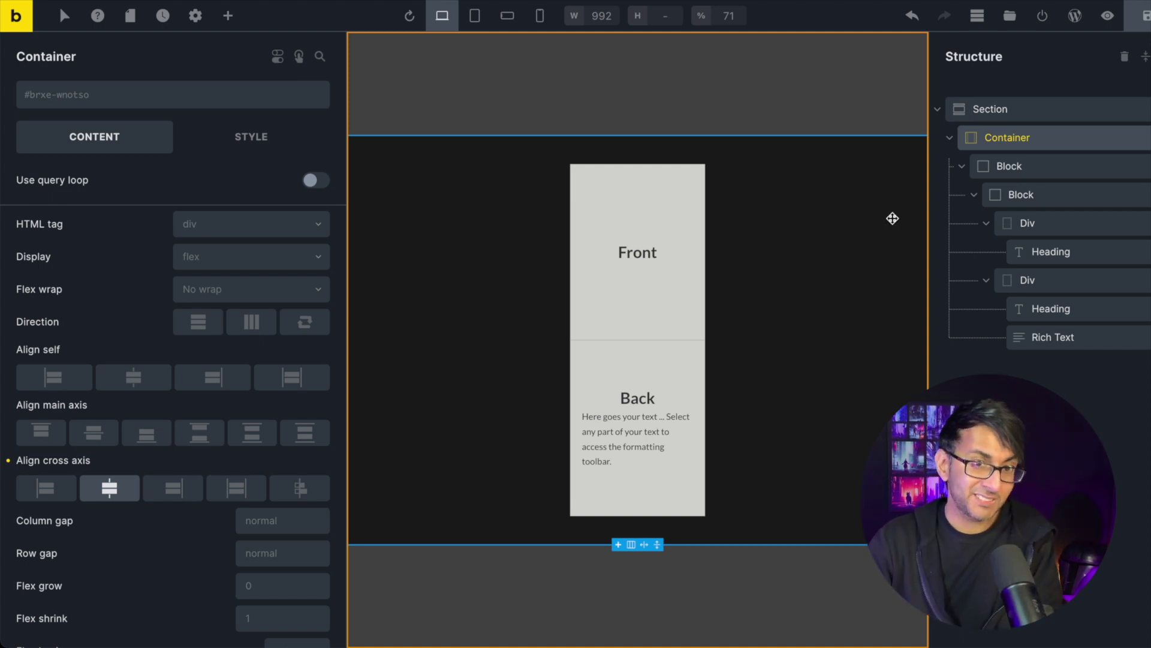
- Select both Blocks and collapse the Front and Back Div rows in the structure tree
click(1066, 174)
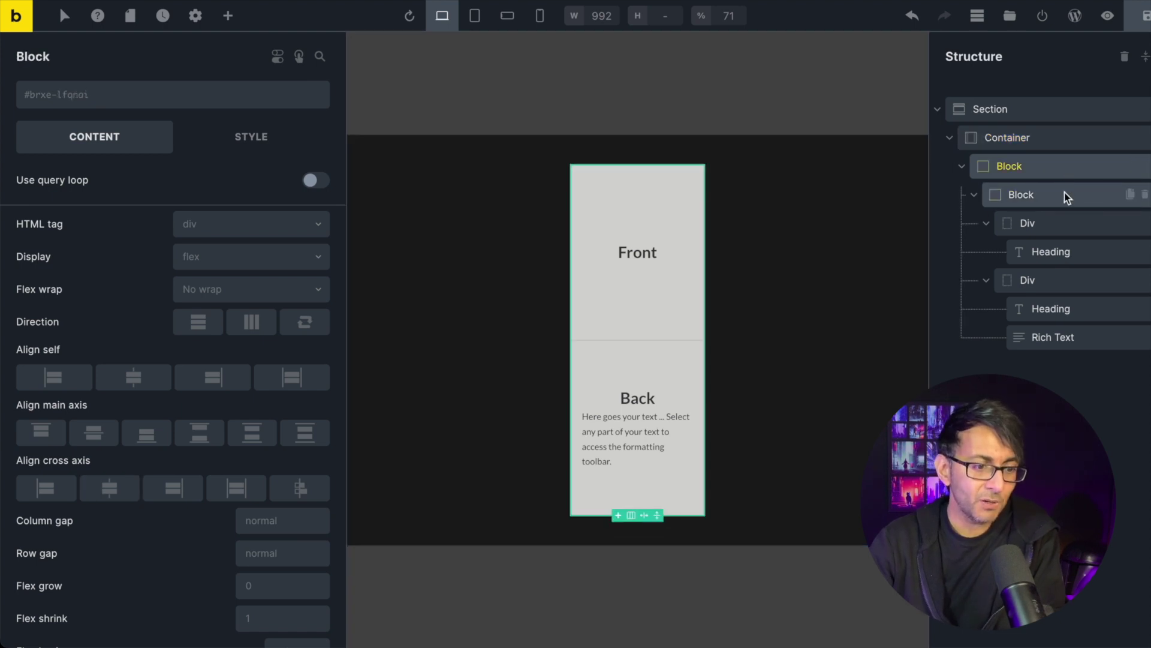
click(1064, 196)
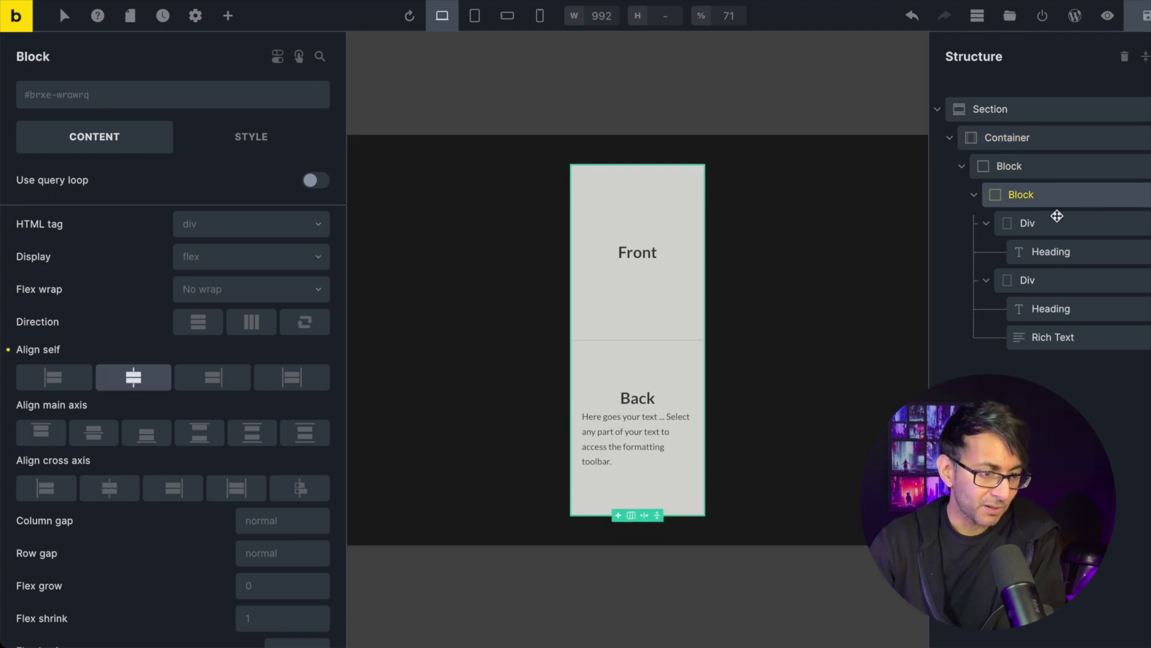
click(974, 196)
click(973, 196)
click(986, 223)
click(986, 253)
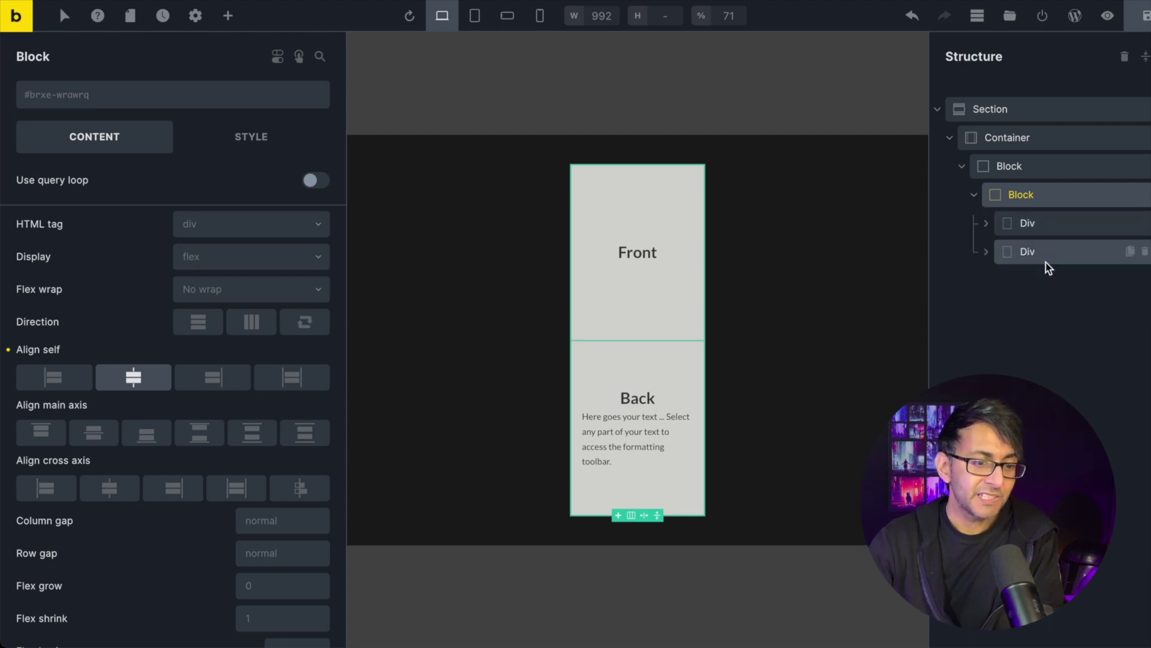
- Inspect the Back Div, Front Div, inner Block and outer Block settings in turn
click(1046, 261)
click(1049, 229)
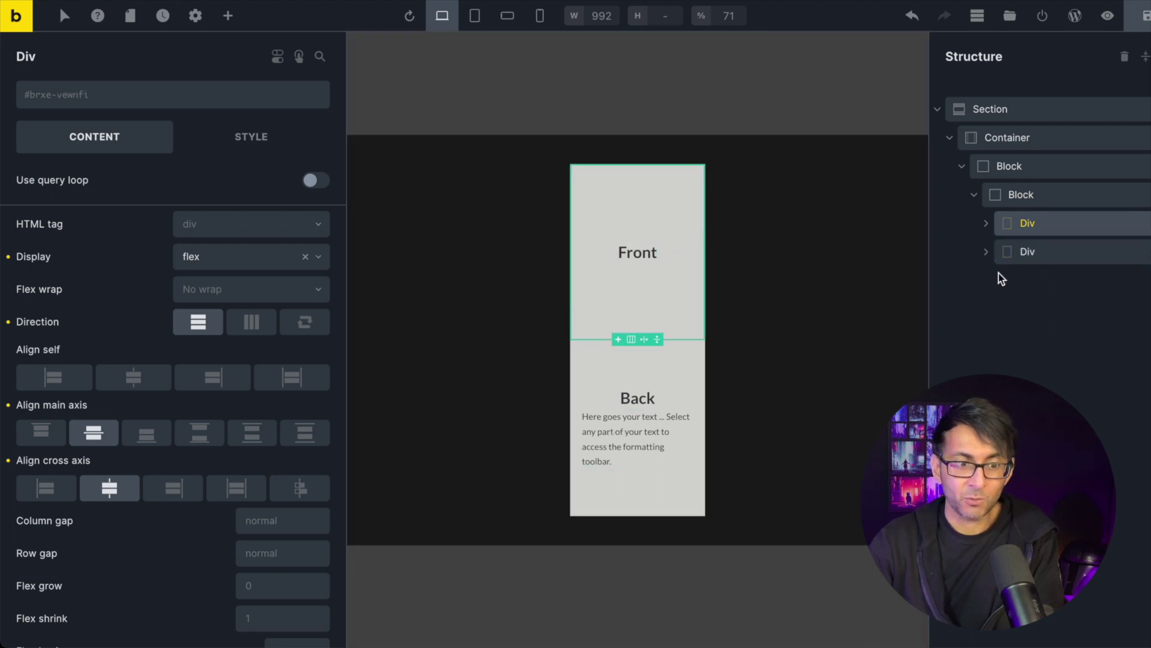
click(1050, 198)
click(1057, 177)
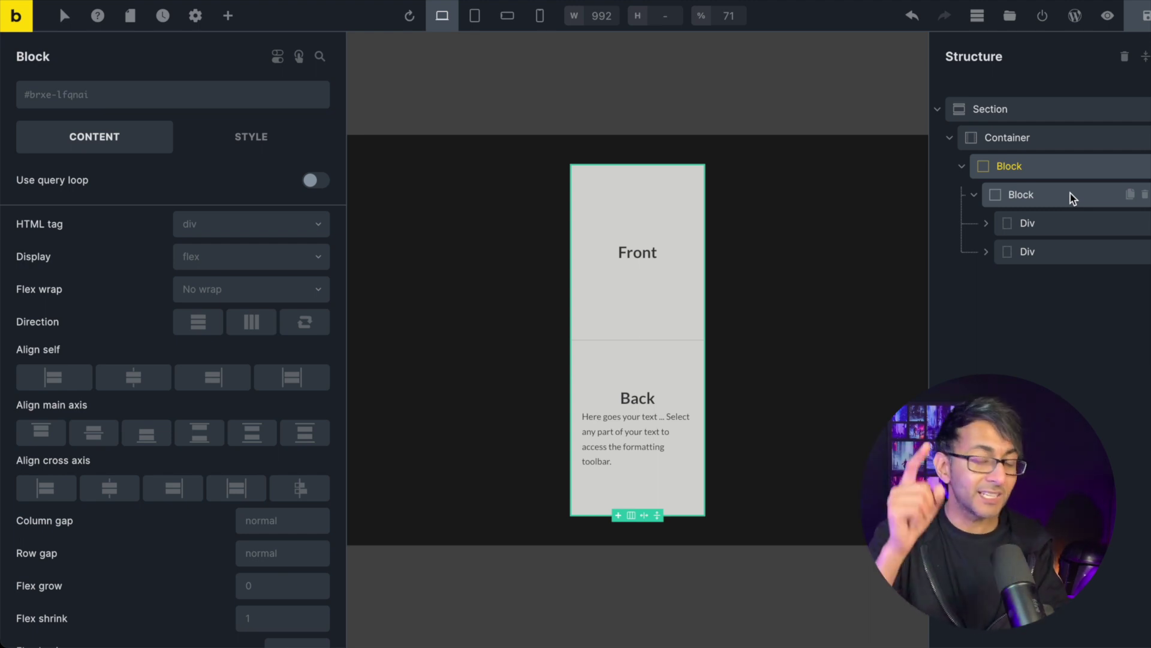
- Select the outer Block and expand its Style > Layout spacing and sizing settings
click(1071, 150)
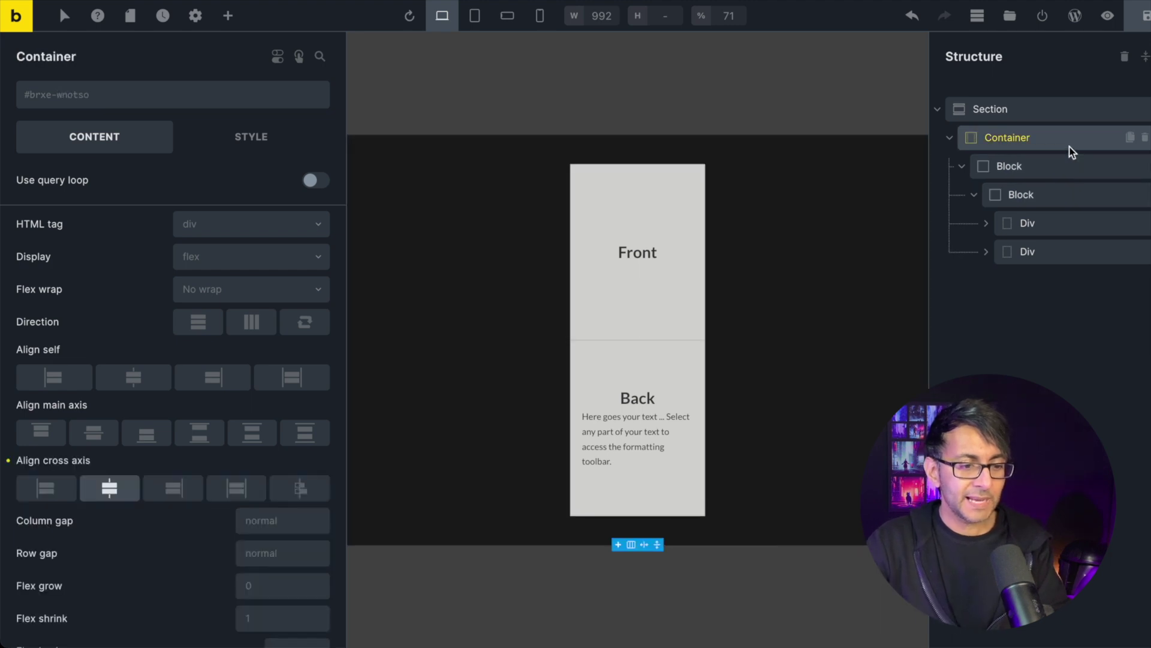
click(1067, 167)
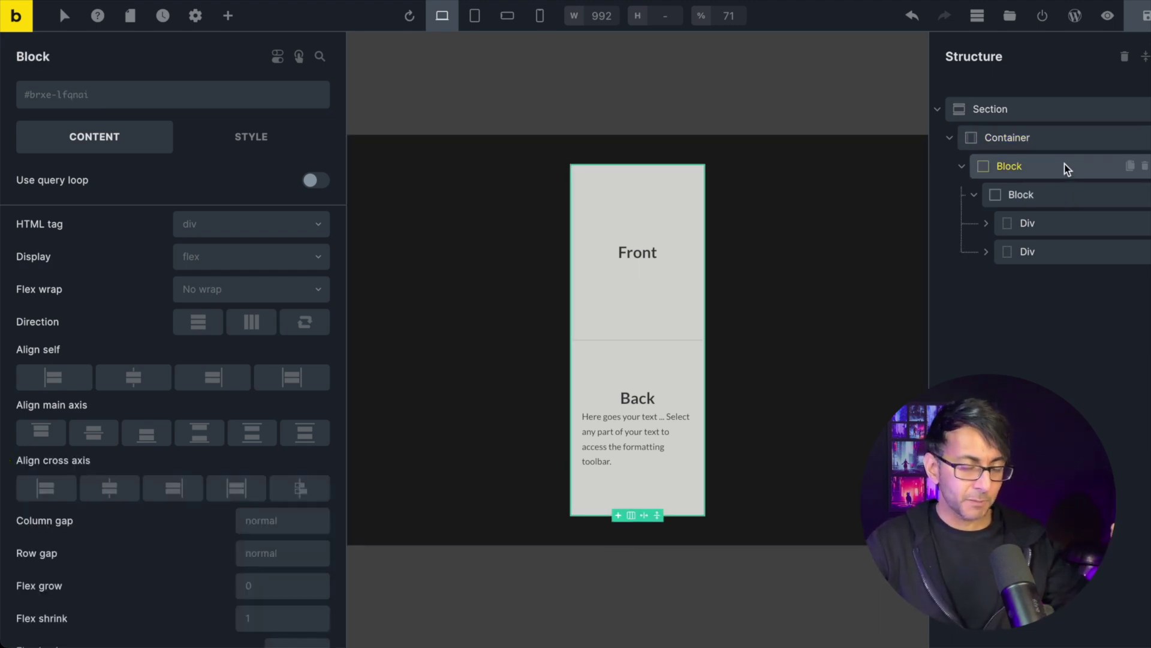
scroll(150, 326, down, 2)
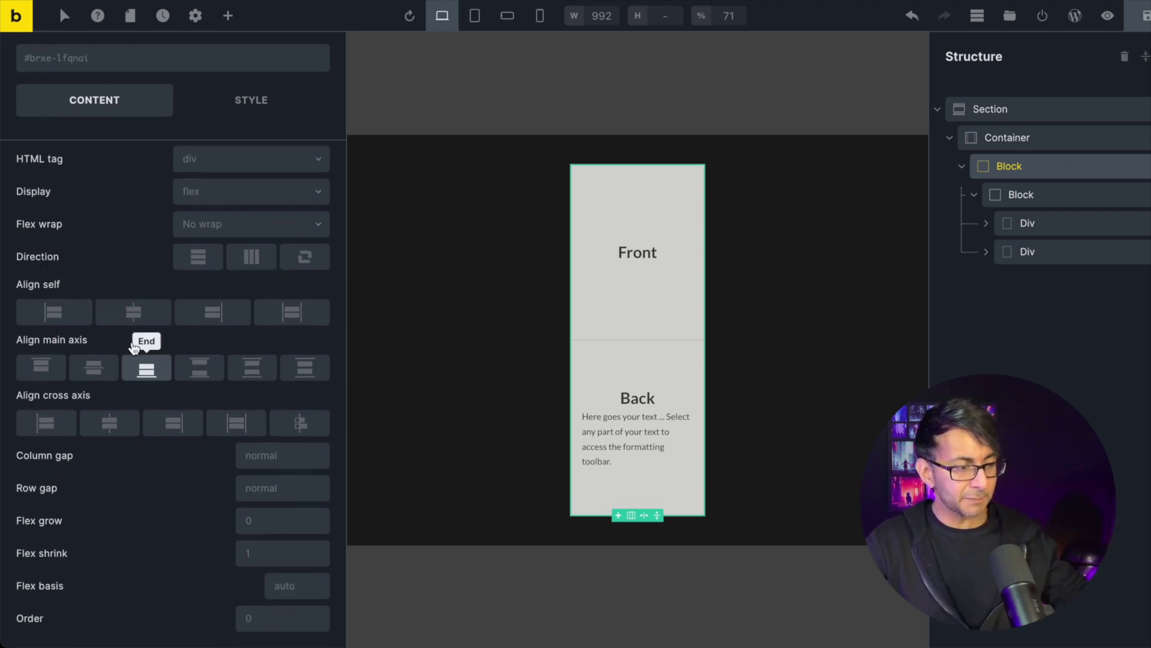
scroll(192, 300, up, 2)
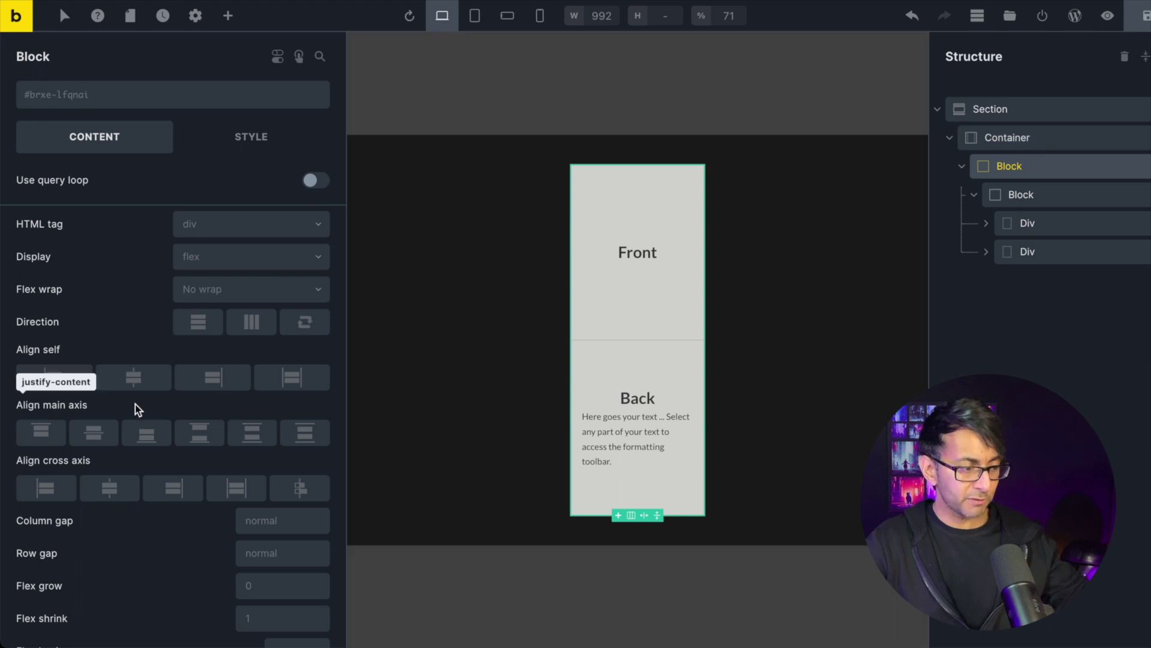
scroll(138, 405, down, 2)
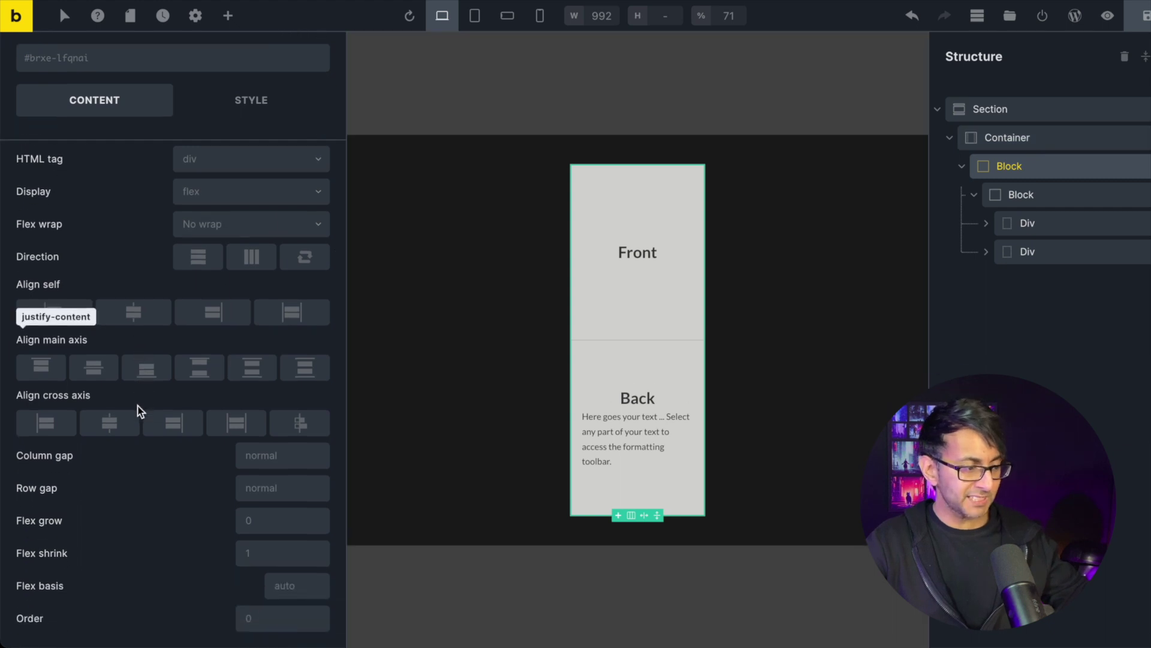
click(268, 107)
scroll(291, 388, down, 1)
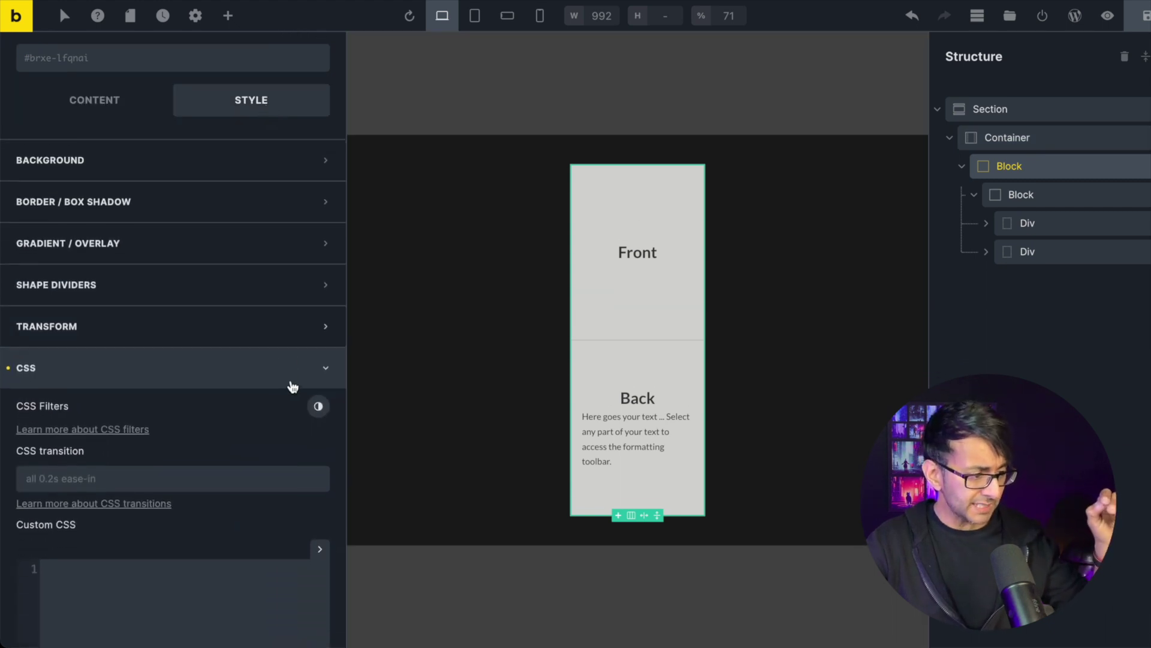
scroll(293, 386, up, 4)
click(319, 191)
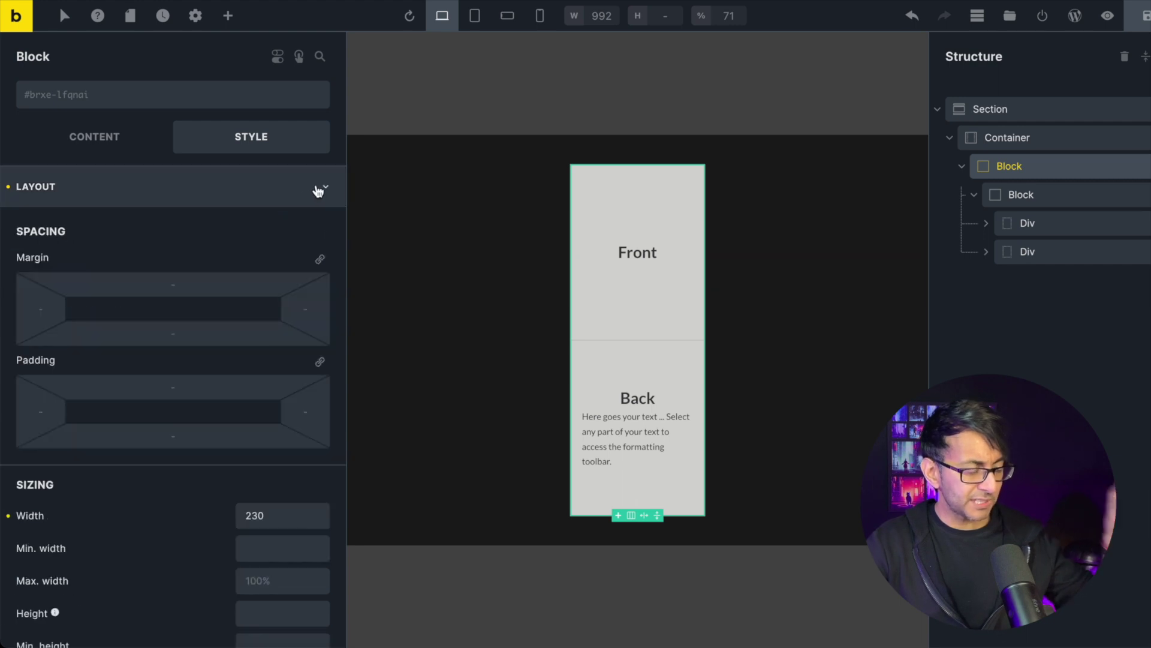
scroll(289, 333, down, 5)
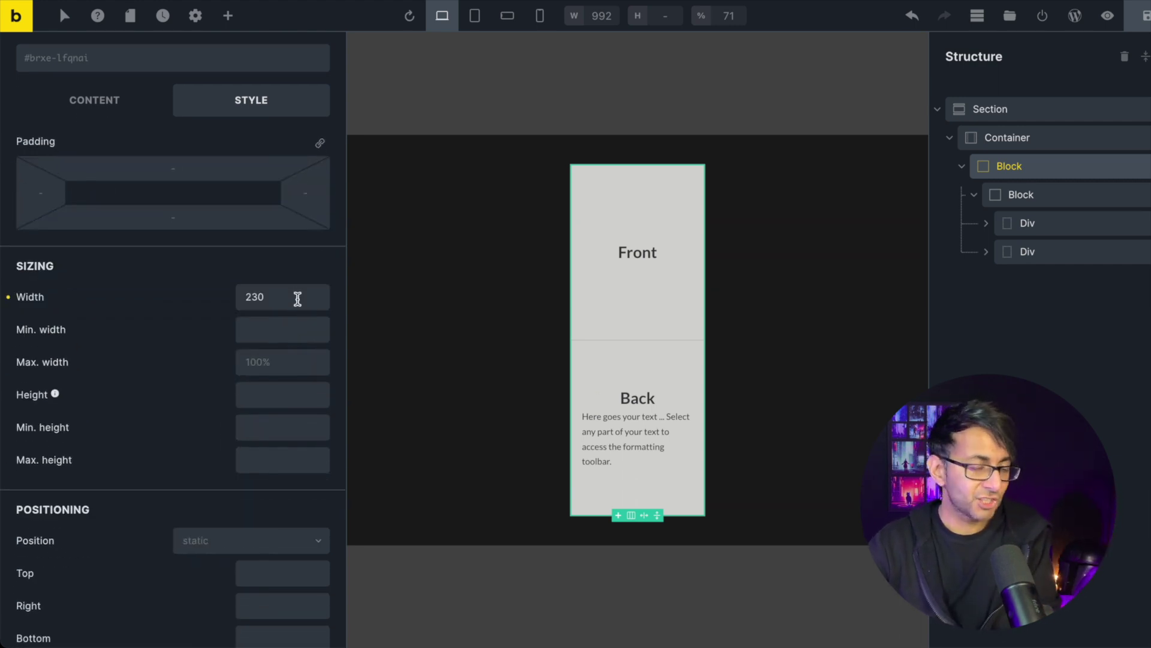
- Clear the outer Block's Width and re-enter 230
double_click(297, 299)
key(BackSpace)
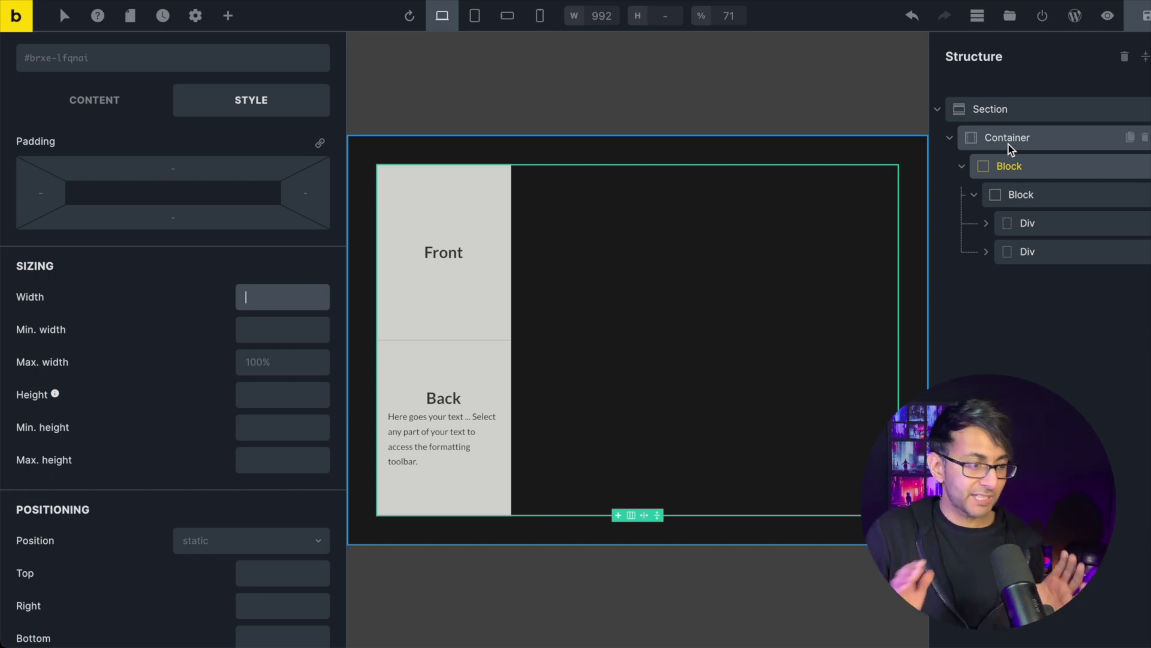
text(230)
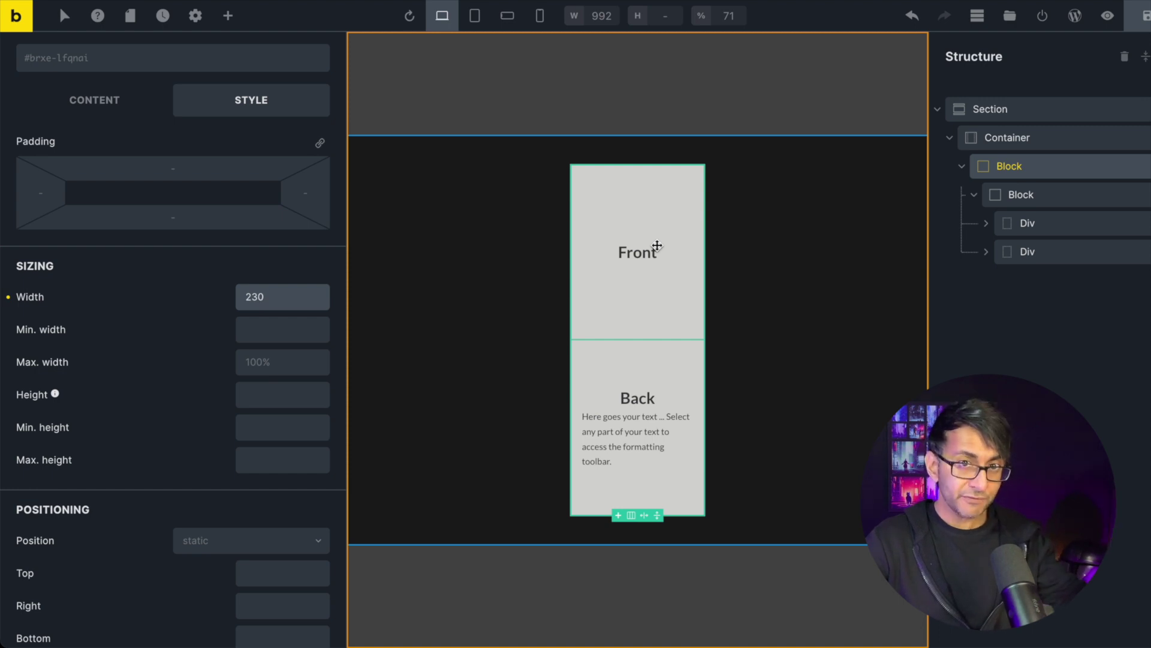
scroll(226, 411, down, 10)
scroll(190, 414, up, 8)
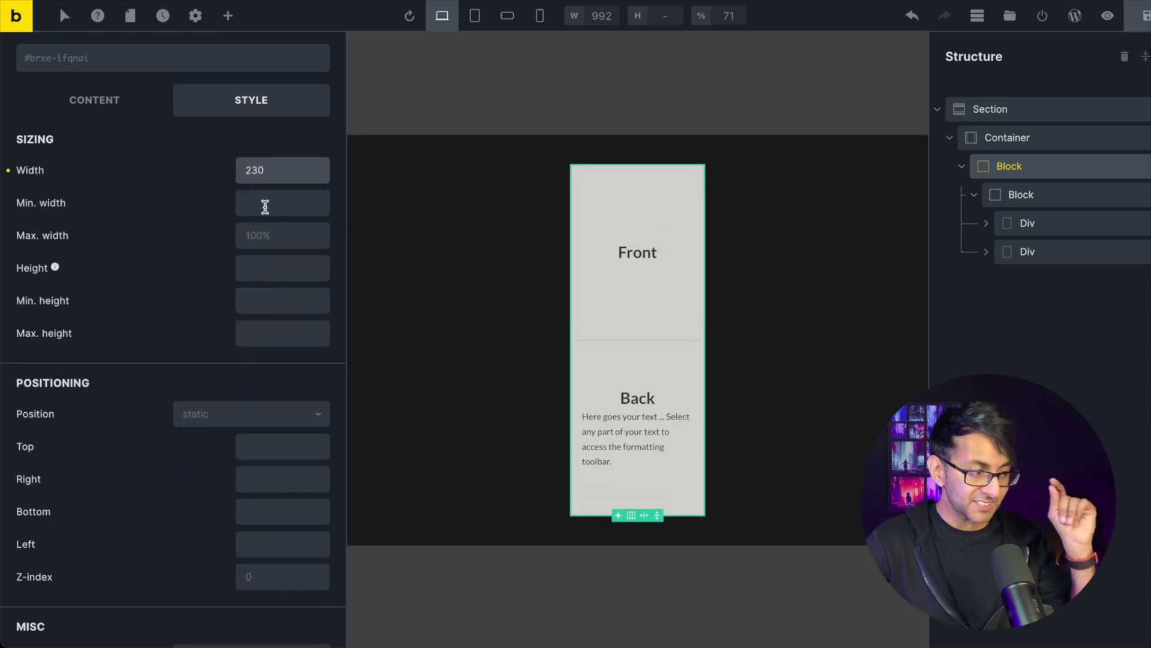
- Collapse Layout and open the outer Block's CSS settings showing class flip-container
scroll(265, 207, up, 3)
click(293, 187)
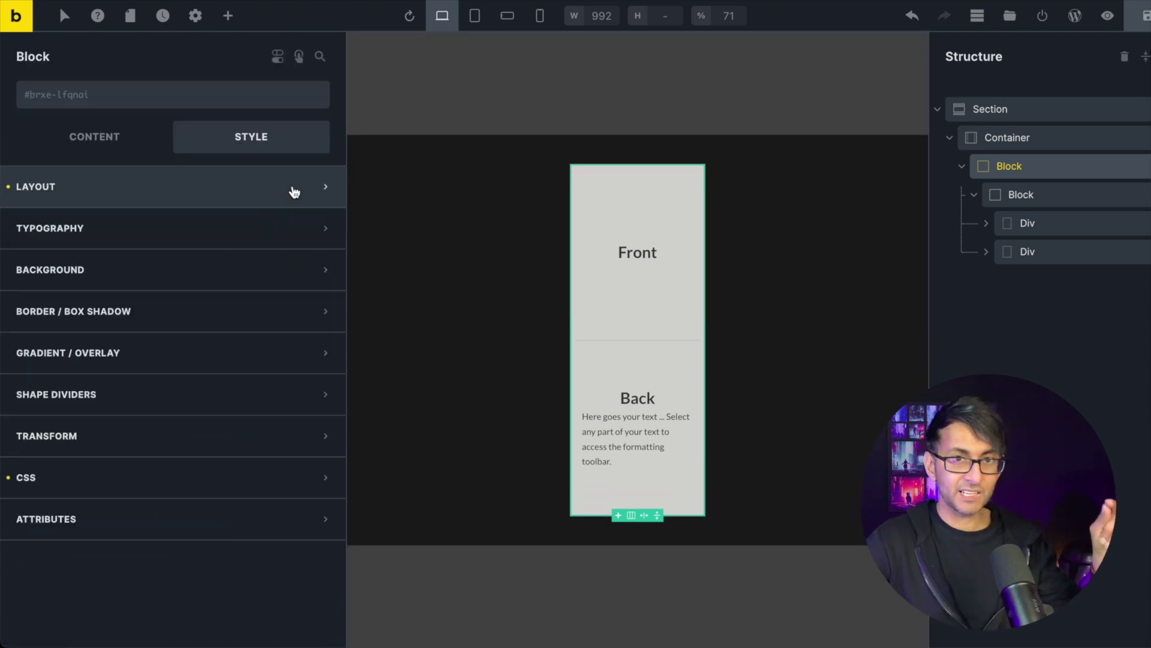
click(246, 468)
scroll(262, 465, down, 4)
scroll(218, 466, down, 5)
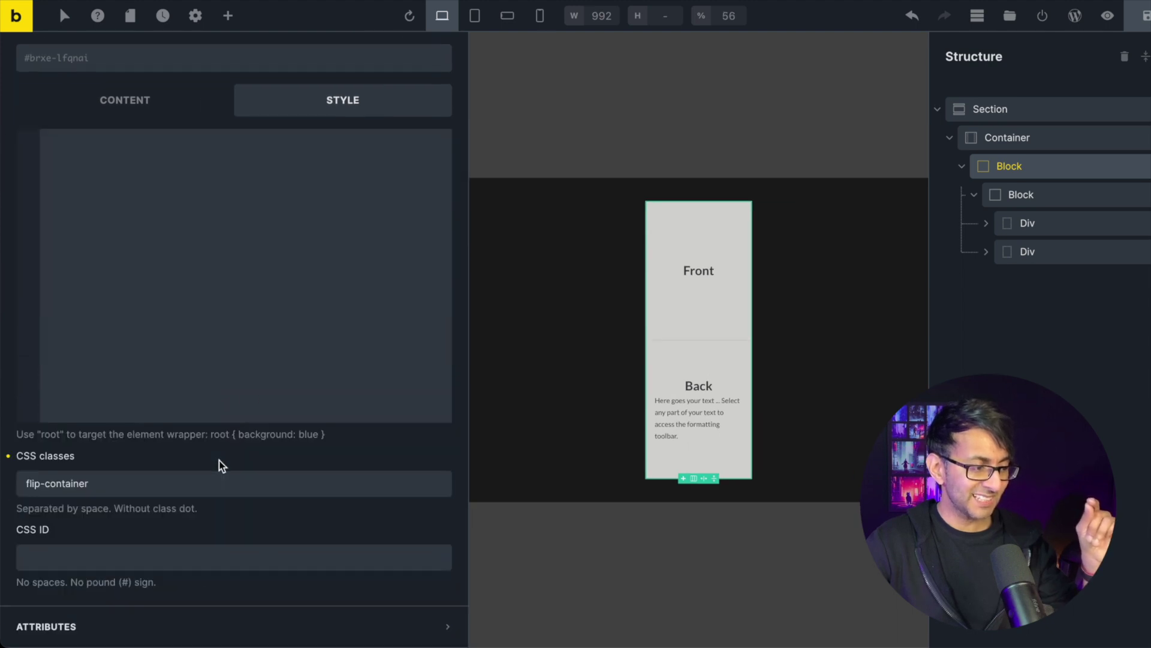
click(139, 485)
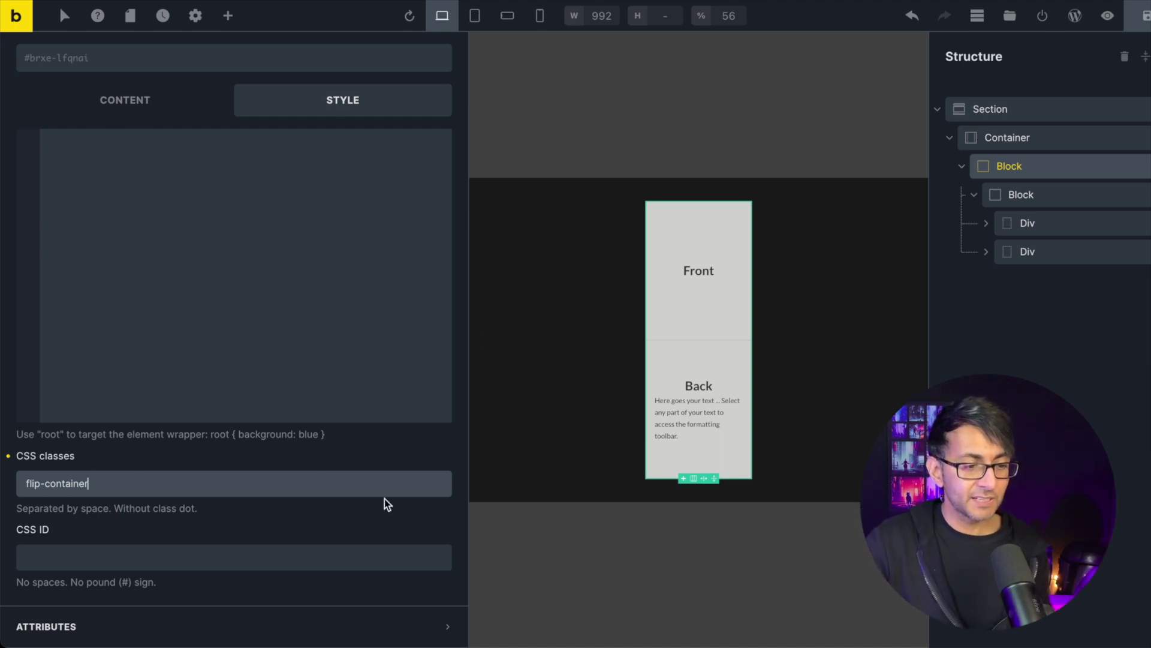
- Compare CSS classes by selecting the inner Block (flipper), the outer Block, then the inner again
click(1027, 185)
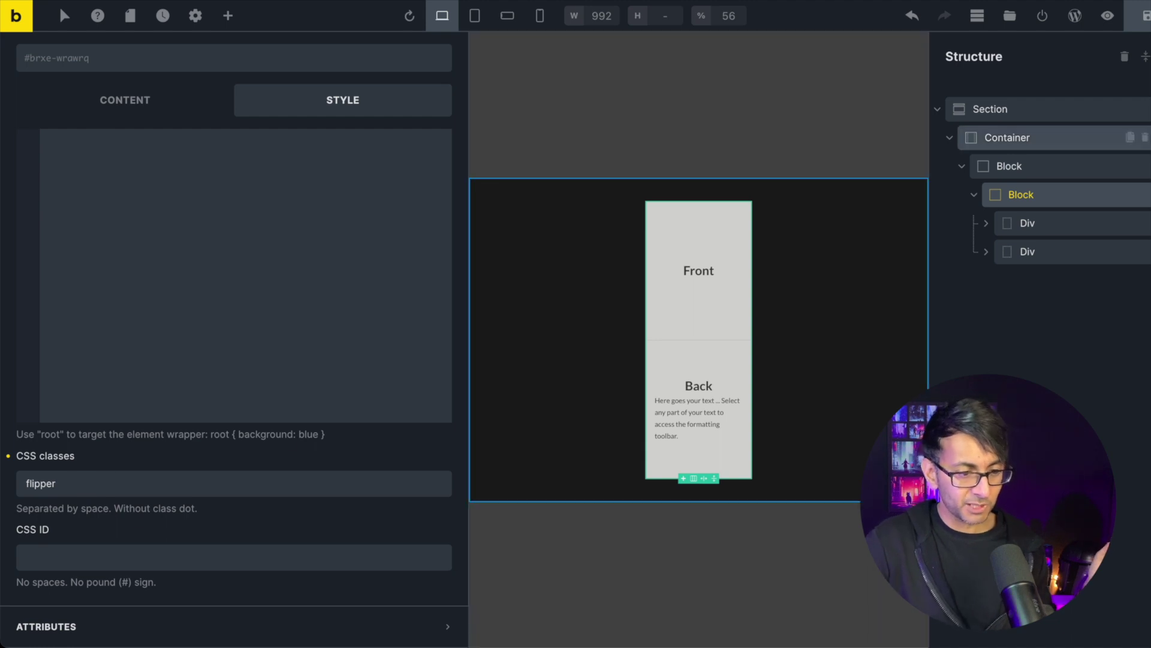
click(1077, 167)
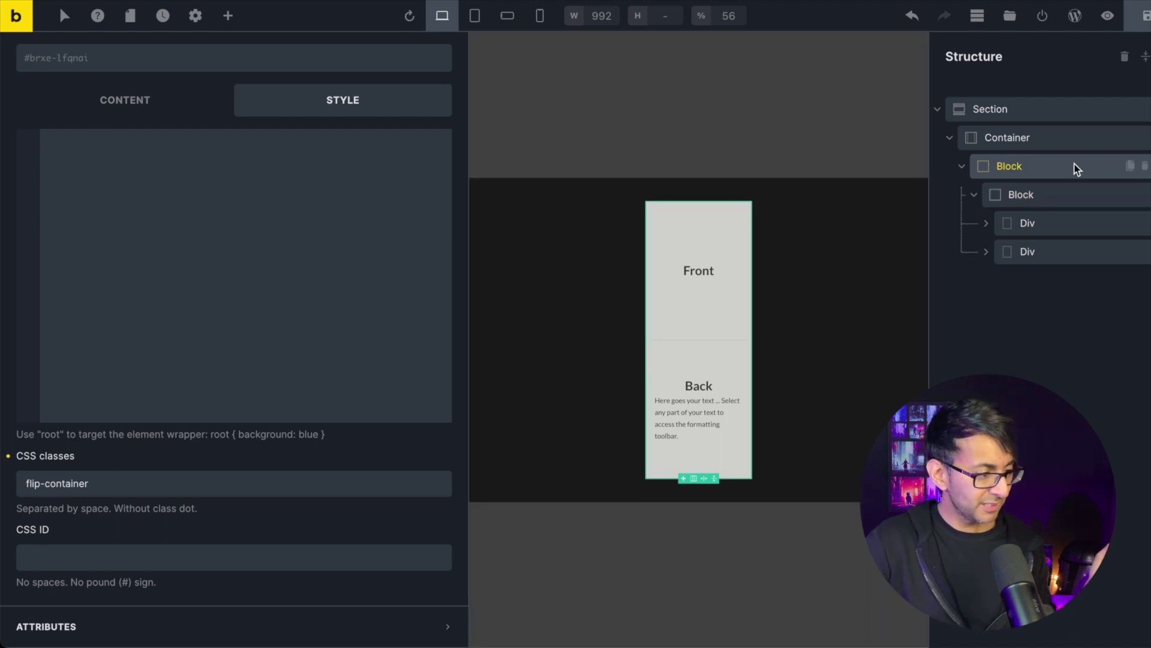
click(1054, 203)
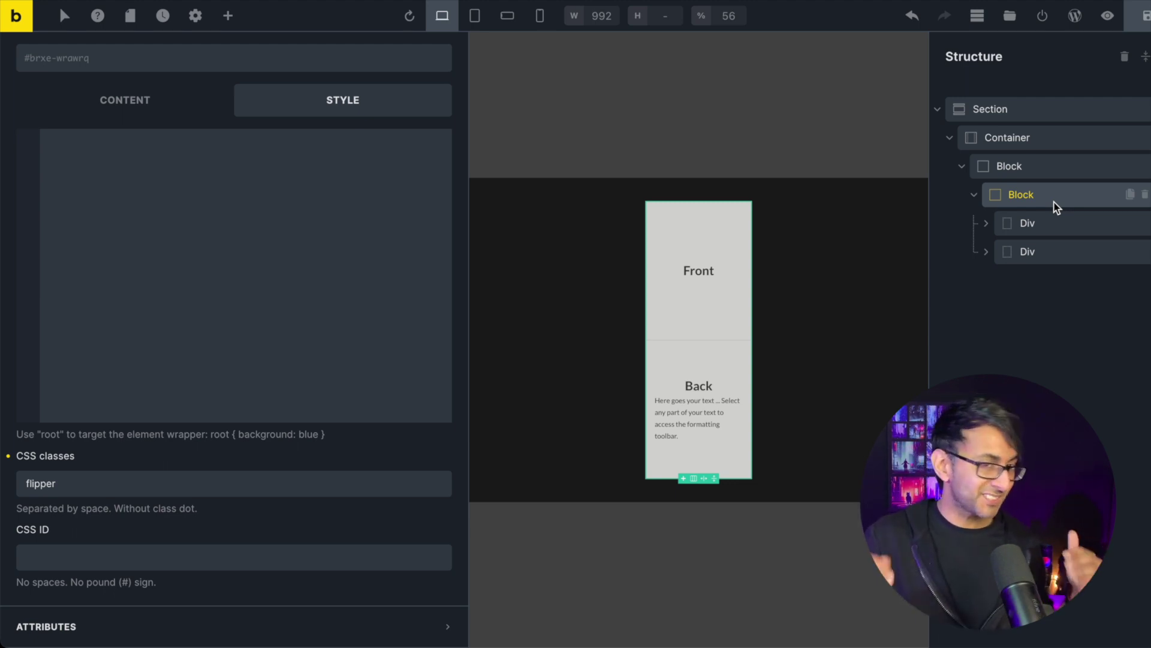
- Review the inner Block's spacing and sizing, then show its Content flex layout options
scroll(275, 326, up, 10)
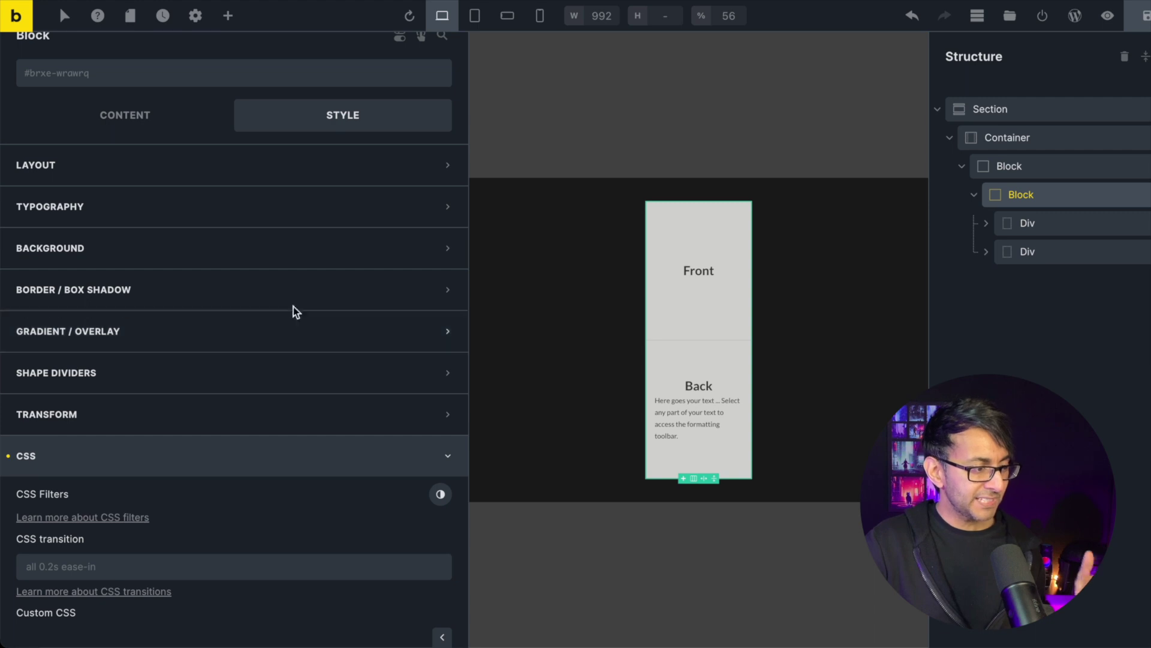
click(400, 168)
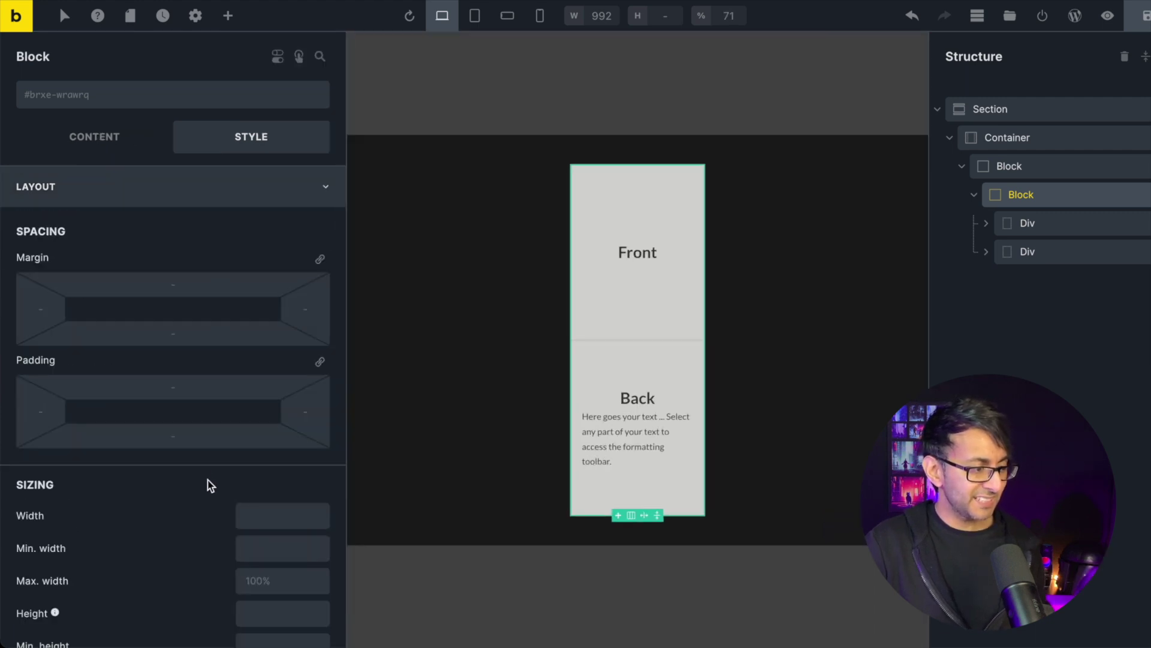
scroll(216, 489, down, 1)
scroll(304, 585, down, 3)
scroll(295, 533, up, 4)
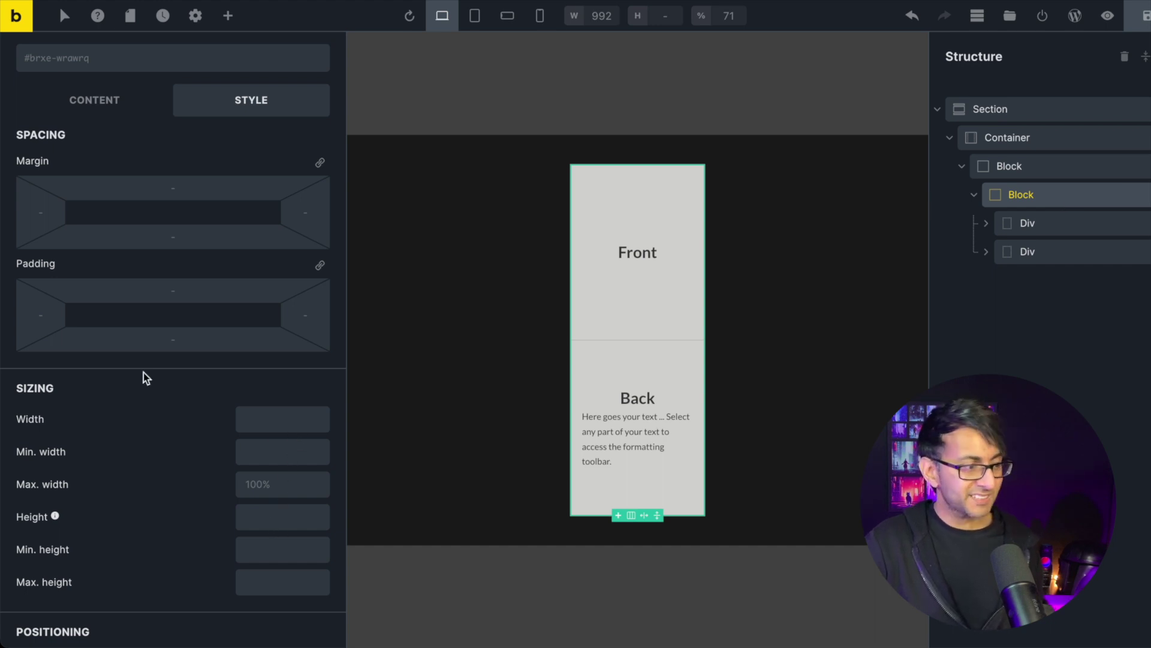
click(105, 107)
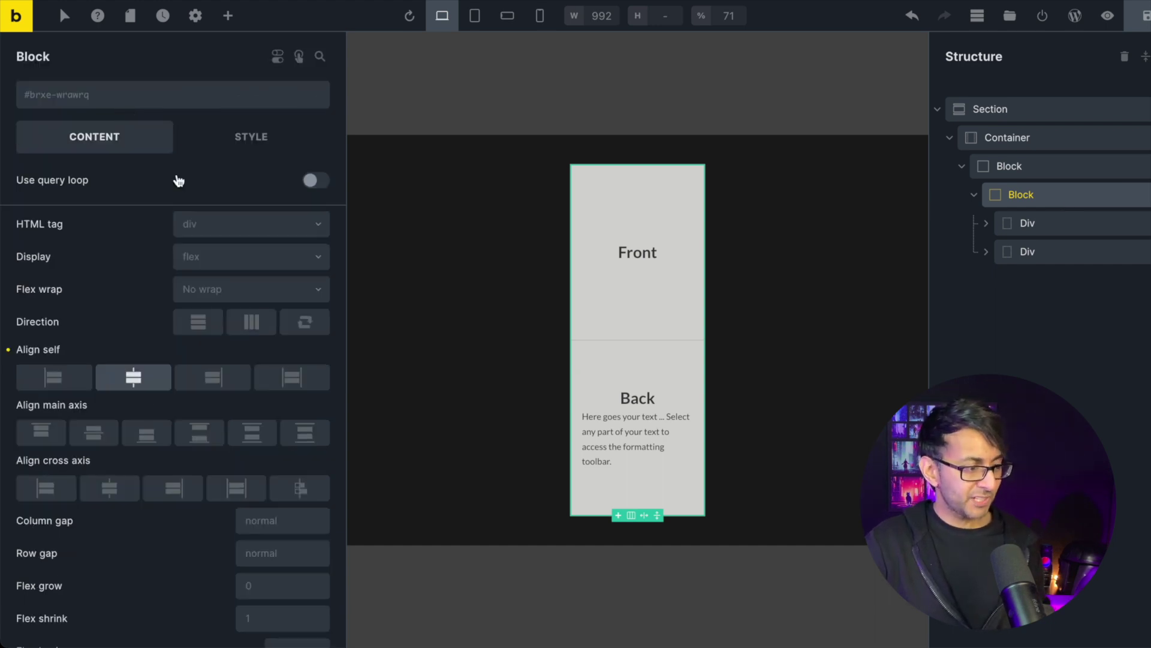
- Try several Align self and Align main axis options, then leave both unset
click(54, 380)
click(145, 388)
click(199, 435)
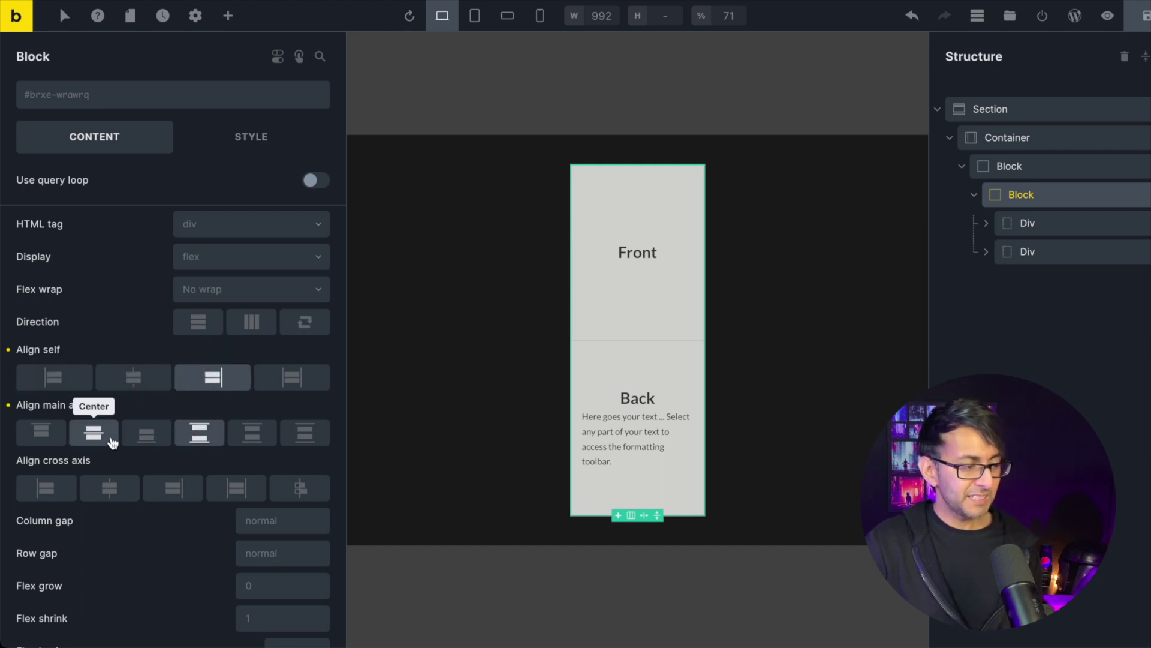
click(147, 433)
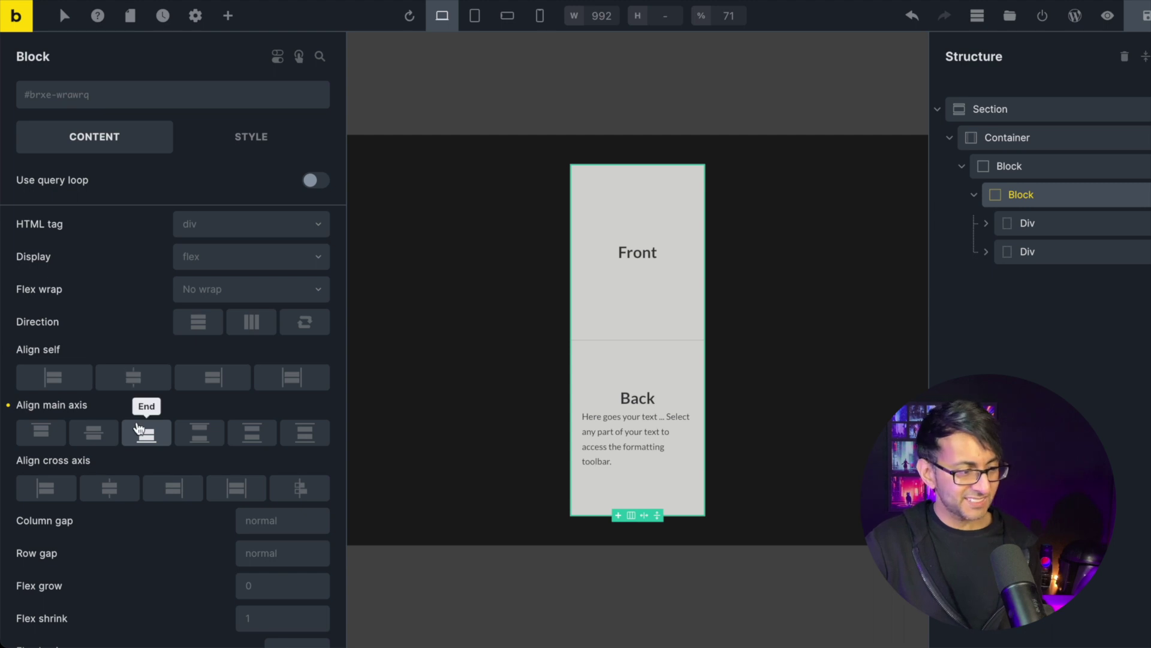
click(144, 433)
click(129, 382)
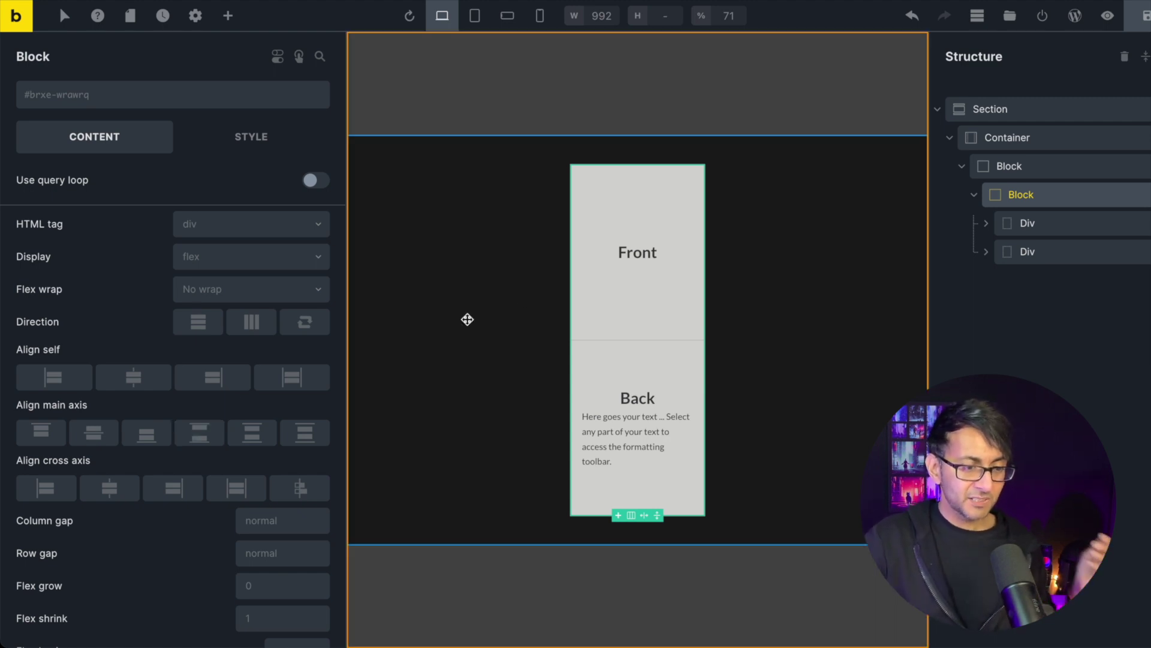
- Reselect the outer and inner Blocks, then select the Front face Div
click(1062, 170)
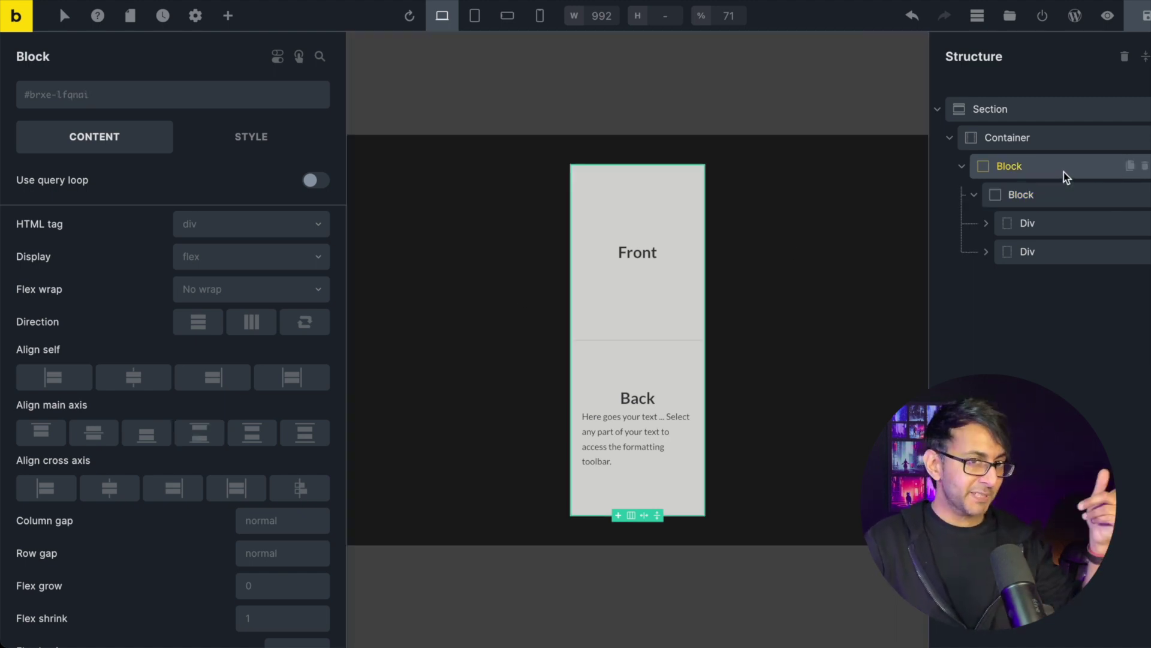
click(1059, 192)
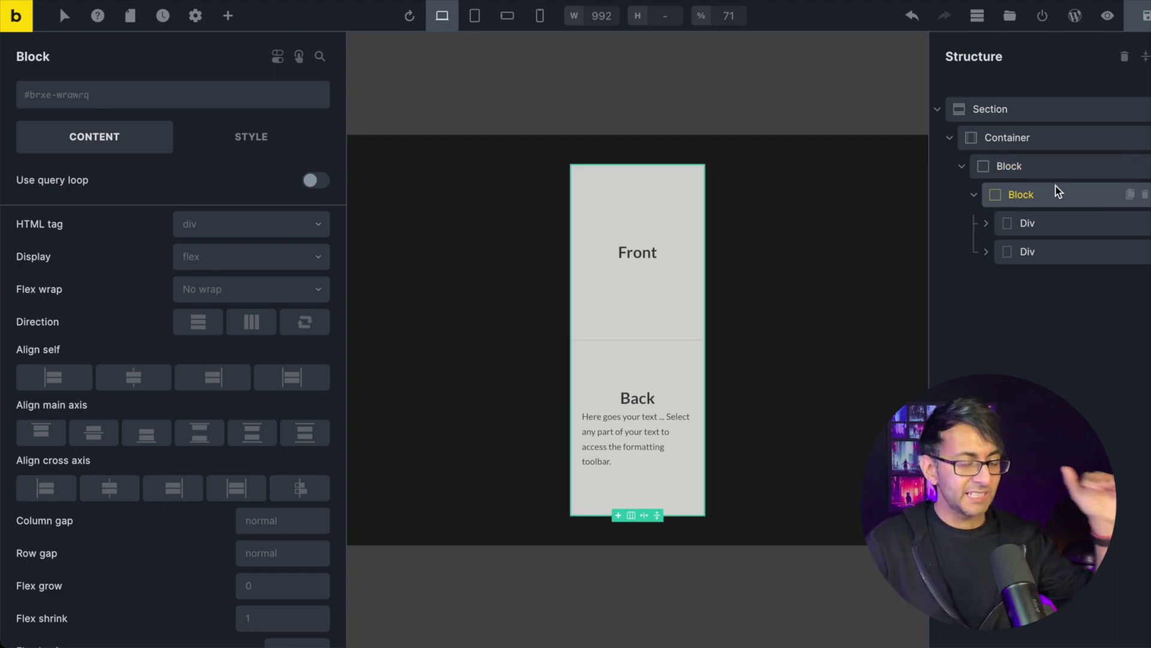
click(1041, 223)
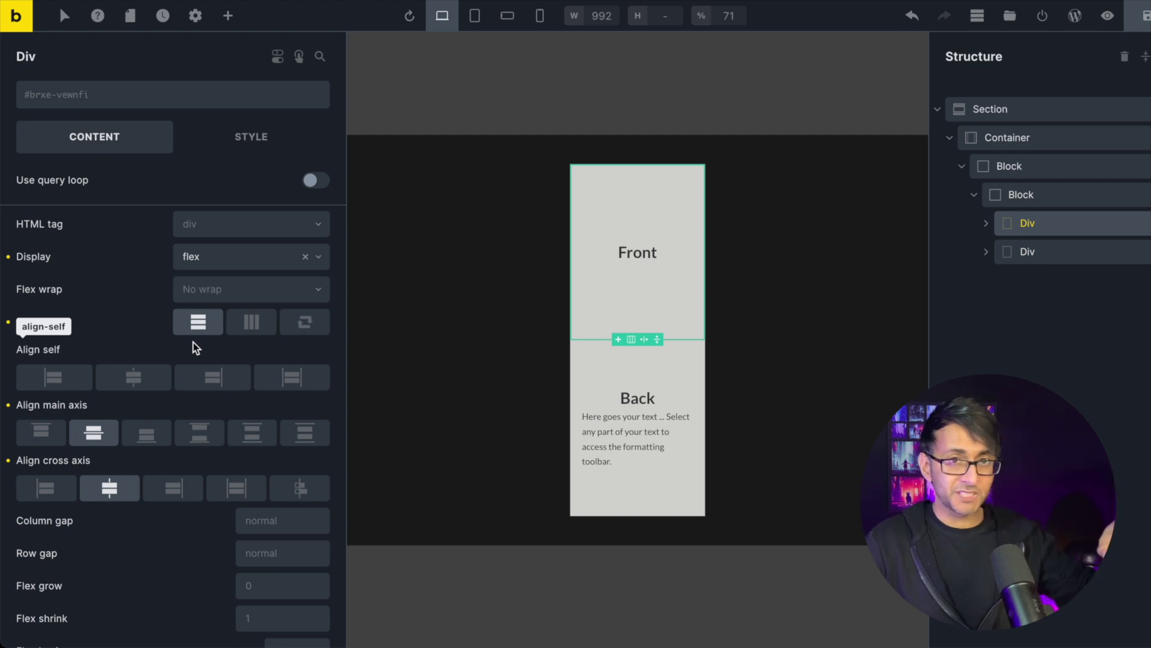
- Drag an item from the elements list onto the structure panel, then reselect the Front Div
click(234, 26)
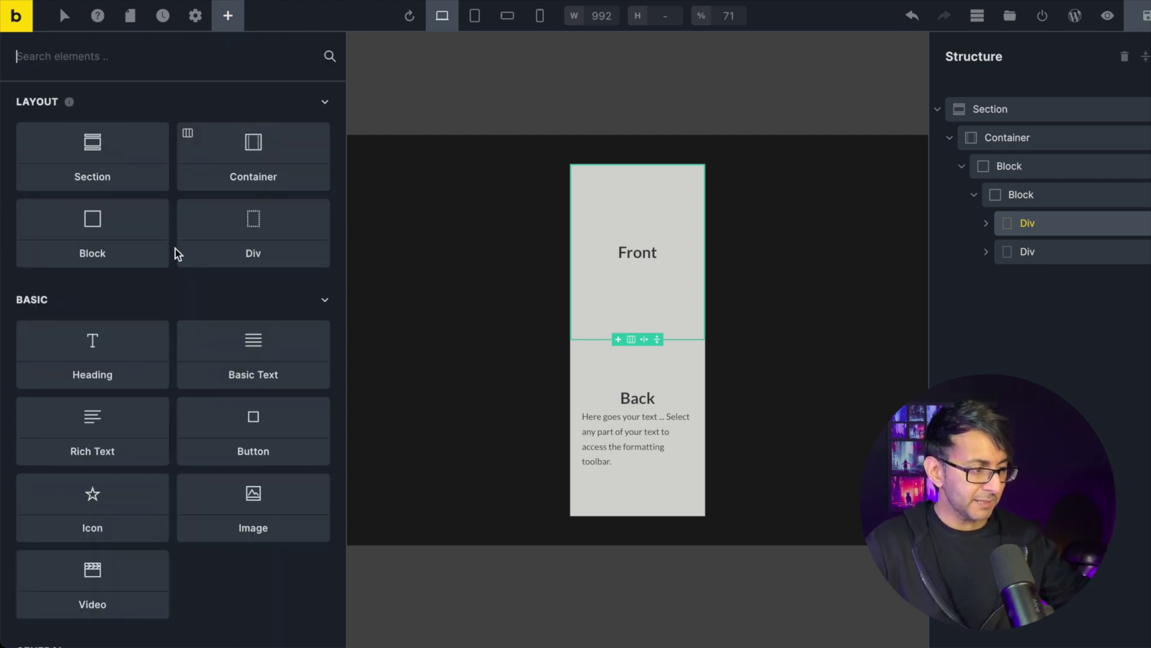
drag(265, 244, 1033, 221)
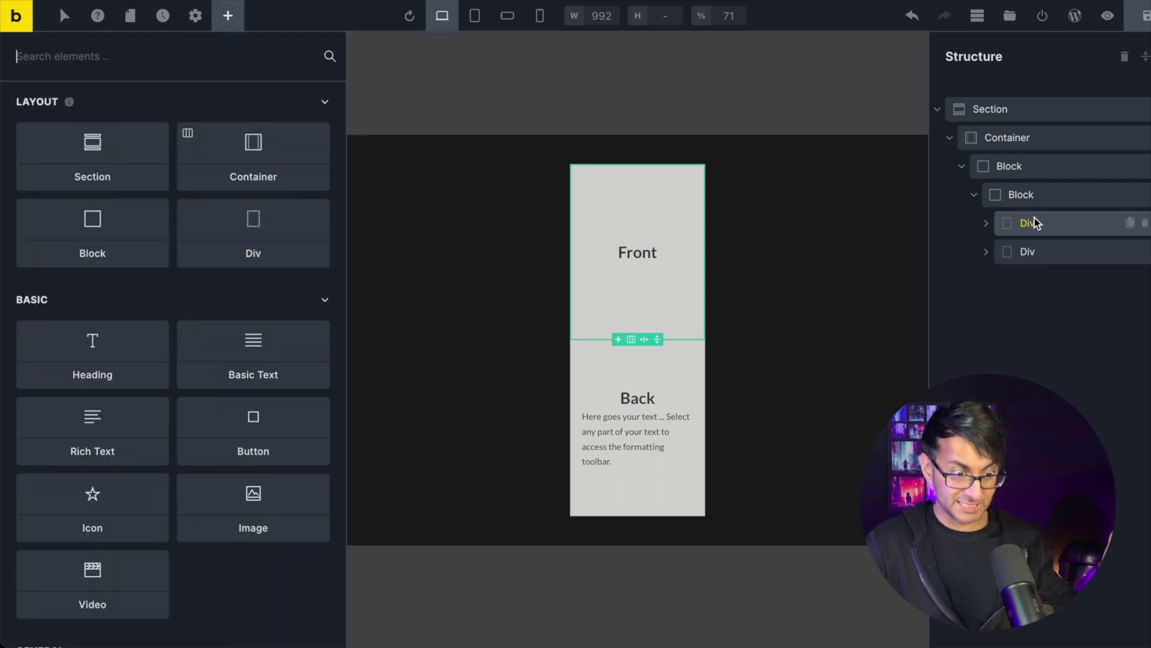
click(1029, 223)
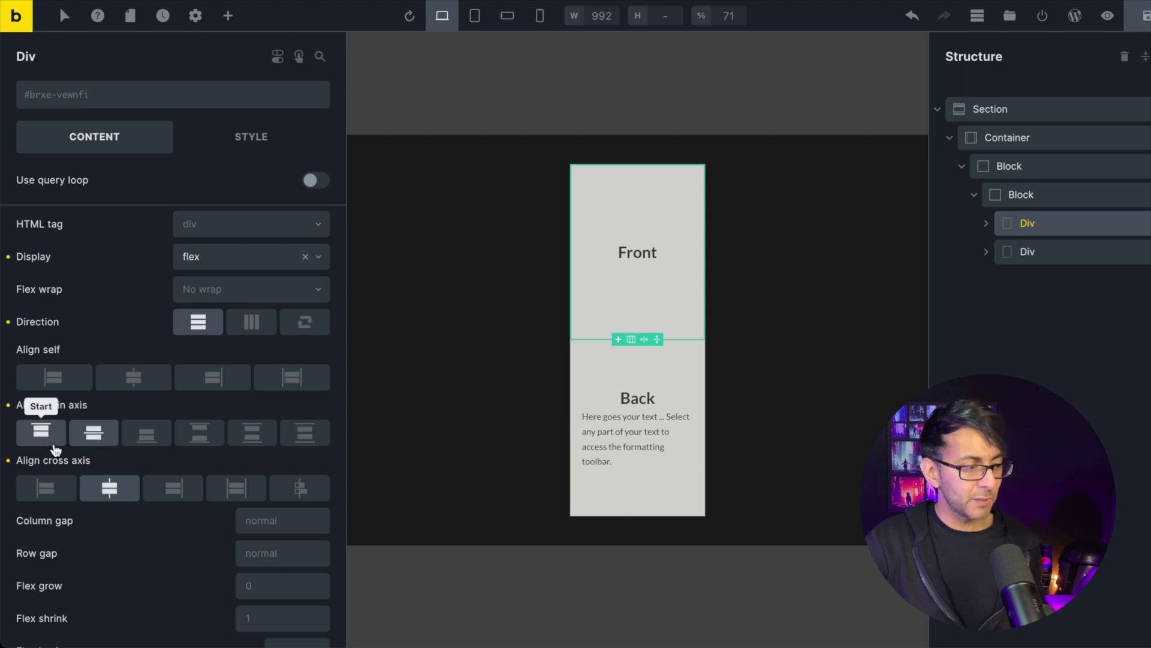
- Try Start alignment on both axes, then set the Front text back to Center on main and cross axes
click(40, 433)
click(93, 436)
click(66, 495)
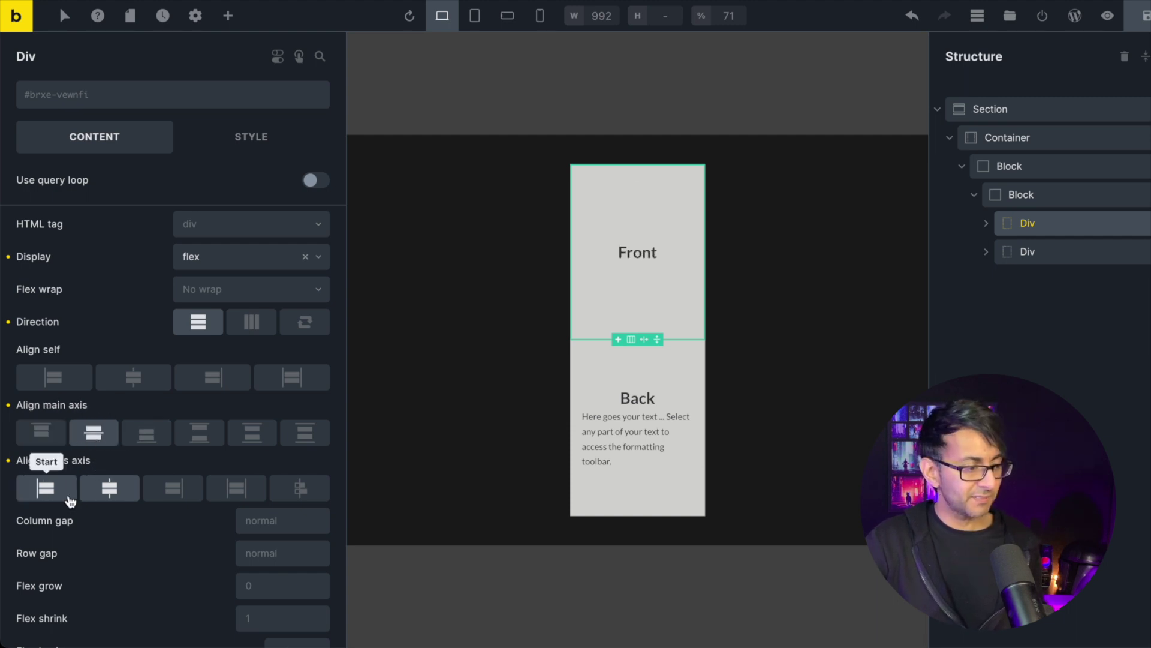
click(113, 497)
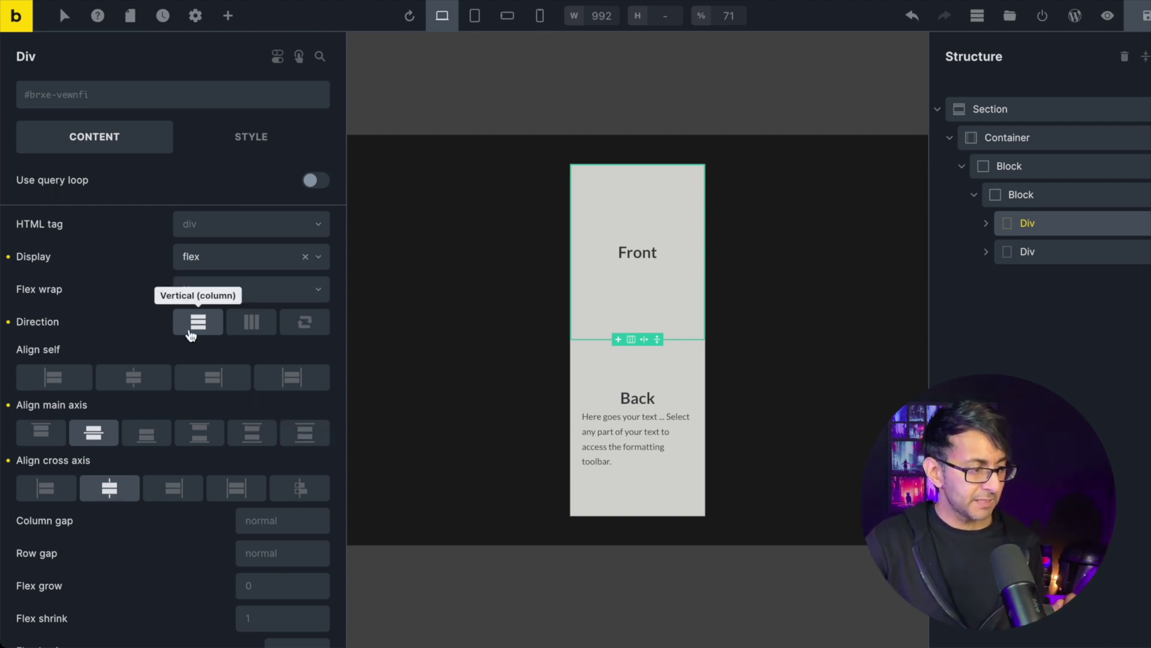
scroll(154, 398, down, 3)
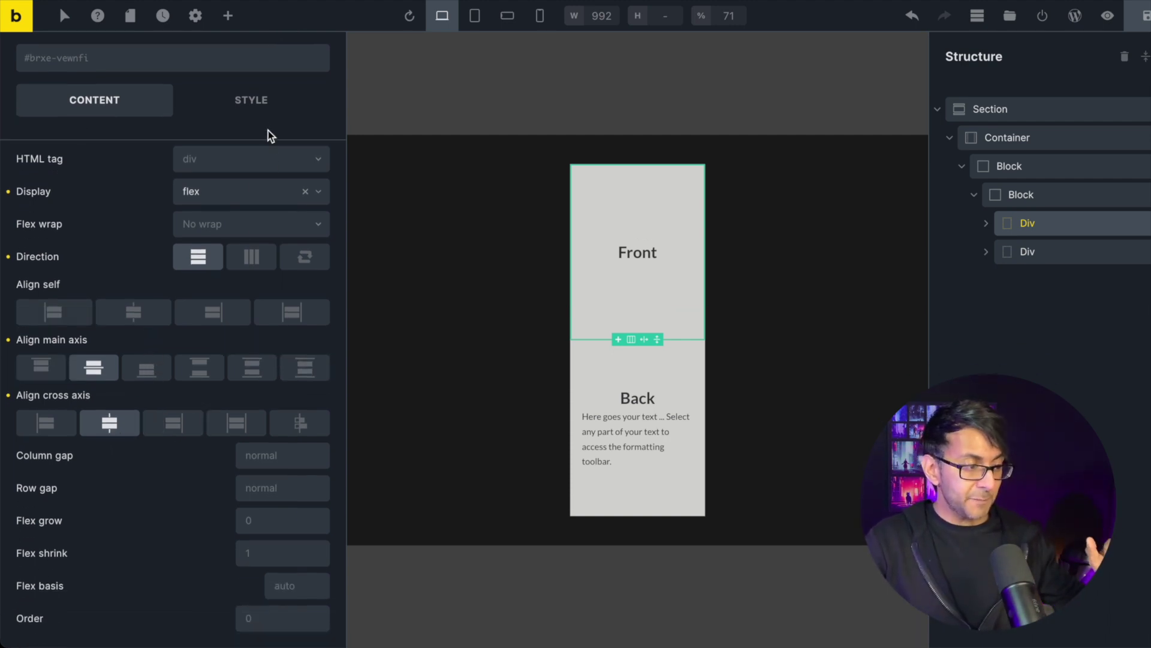
- Show the Front Div's Layout sizing with width 230, comparing it against the outer Block
click(267, 111)
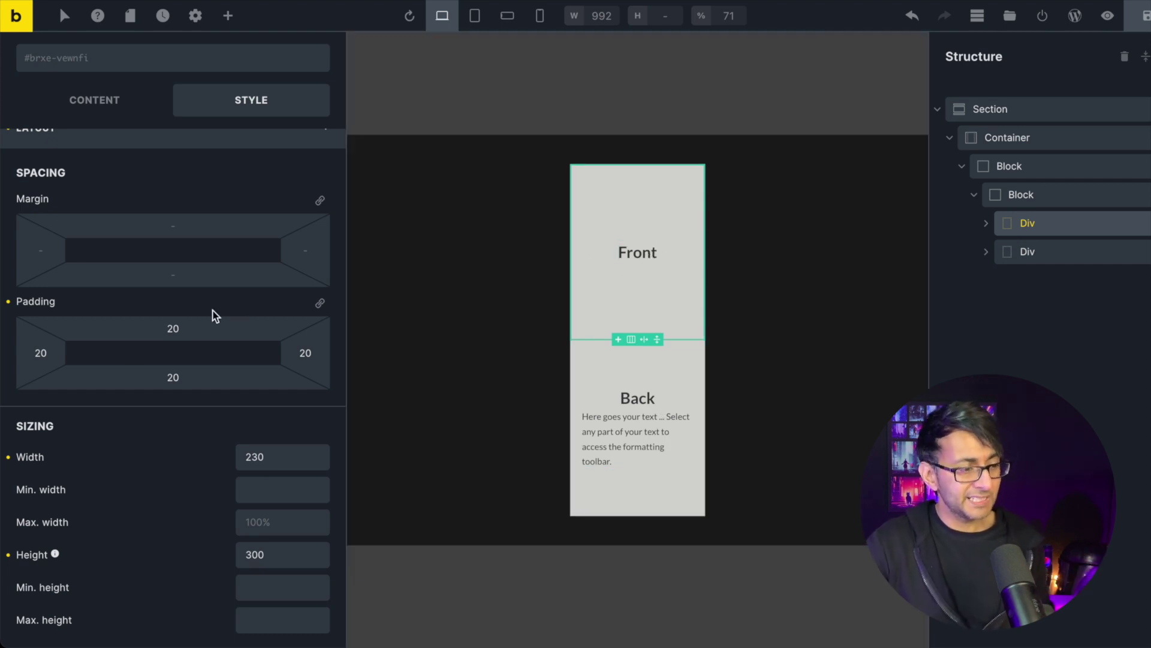
scroll(243, 420, down, 3)
click(284, 381)
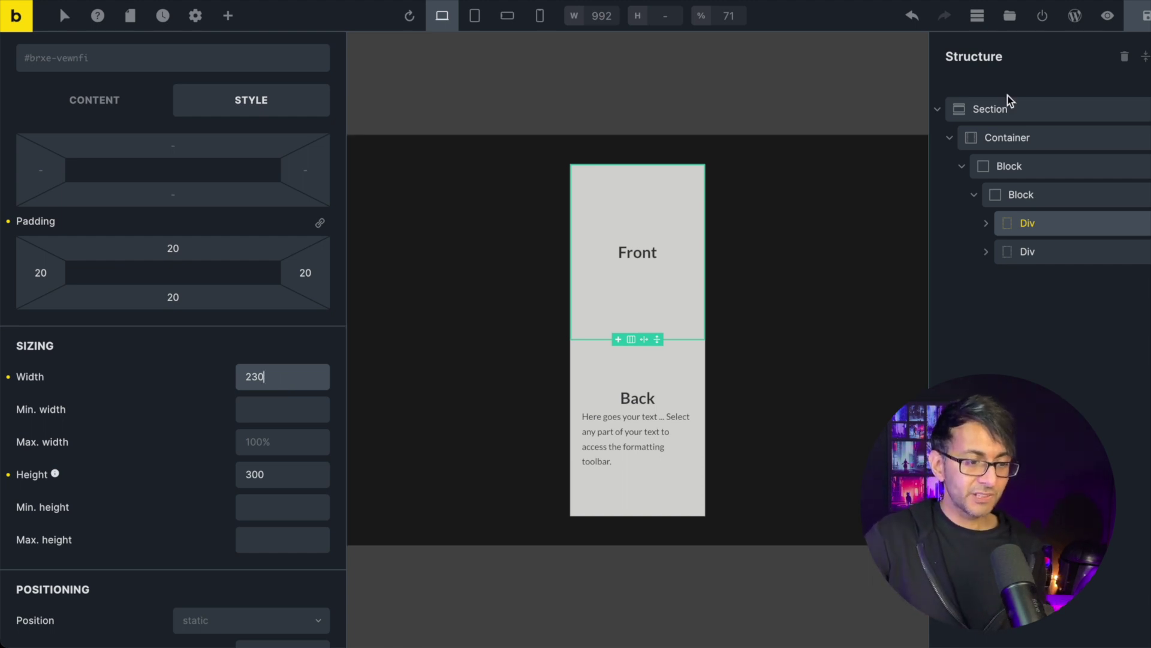
click(1020, 164)
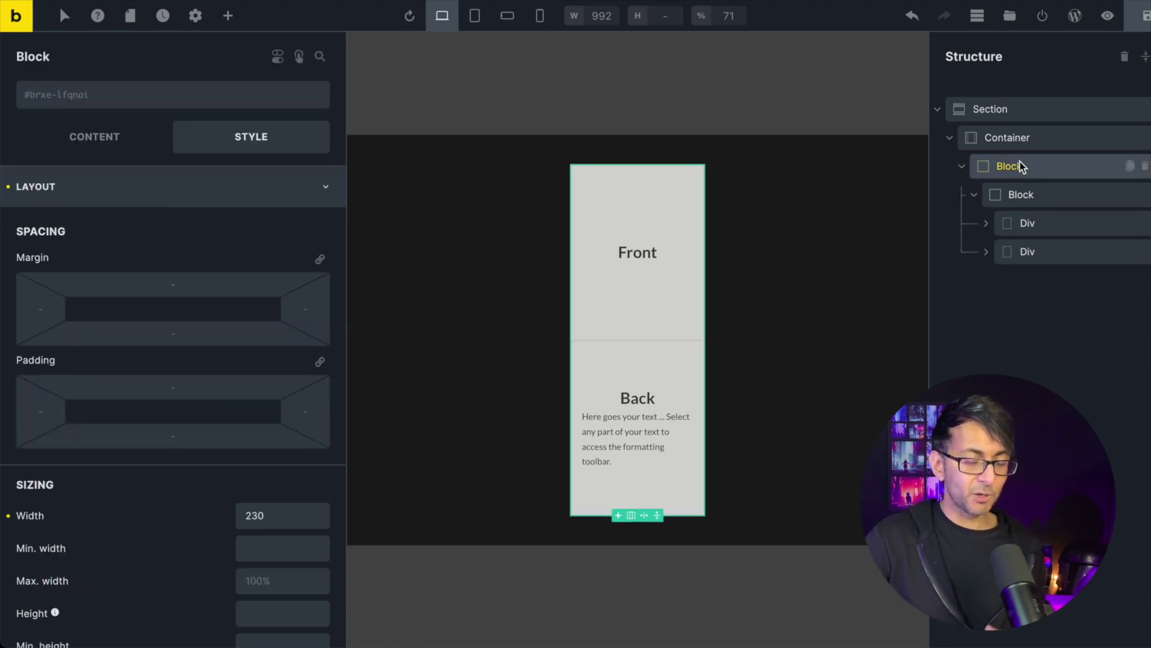
click(1046, 223)
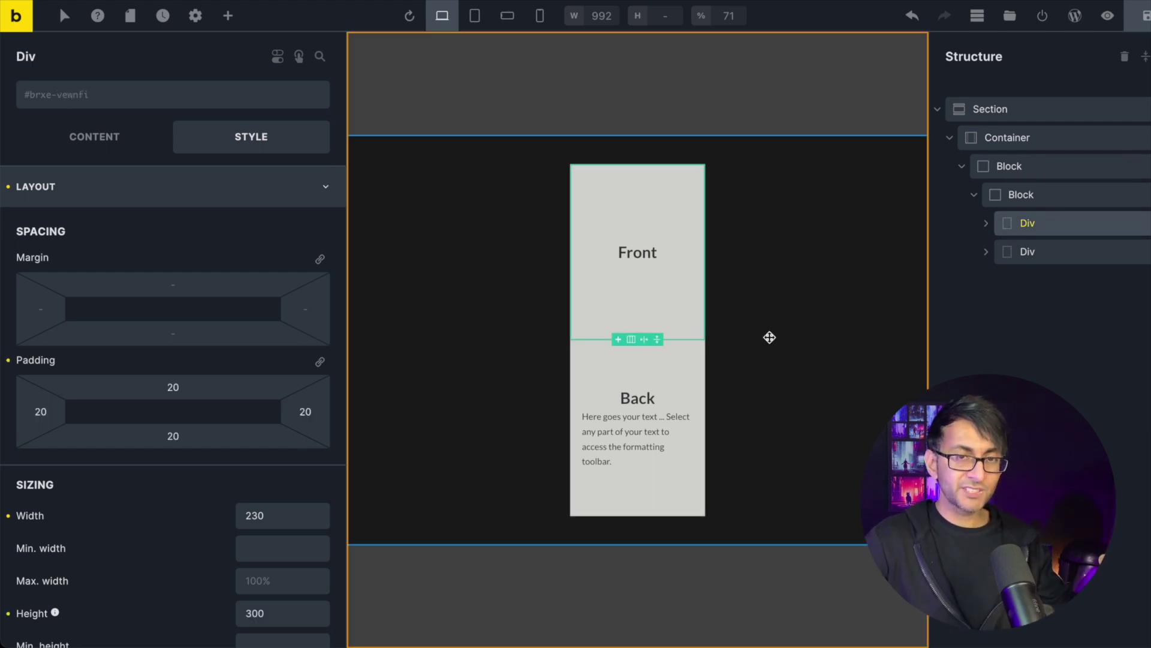
- Give the Front Div width 230 and height 300, keeping 20 padding, and review its background
click(273, 516)
scroll(282, 514, down, 2)
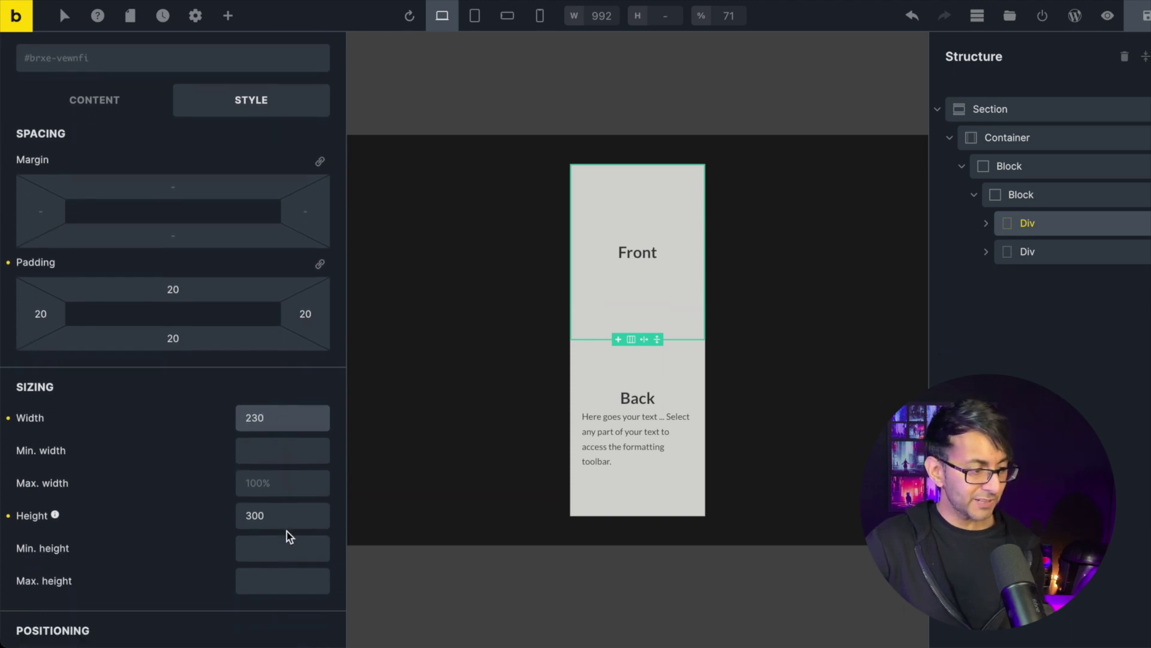
double_click(285, 518)
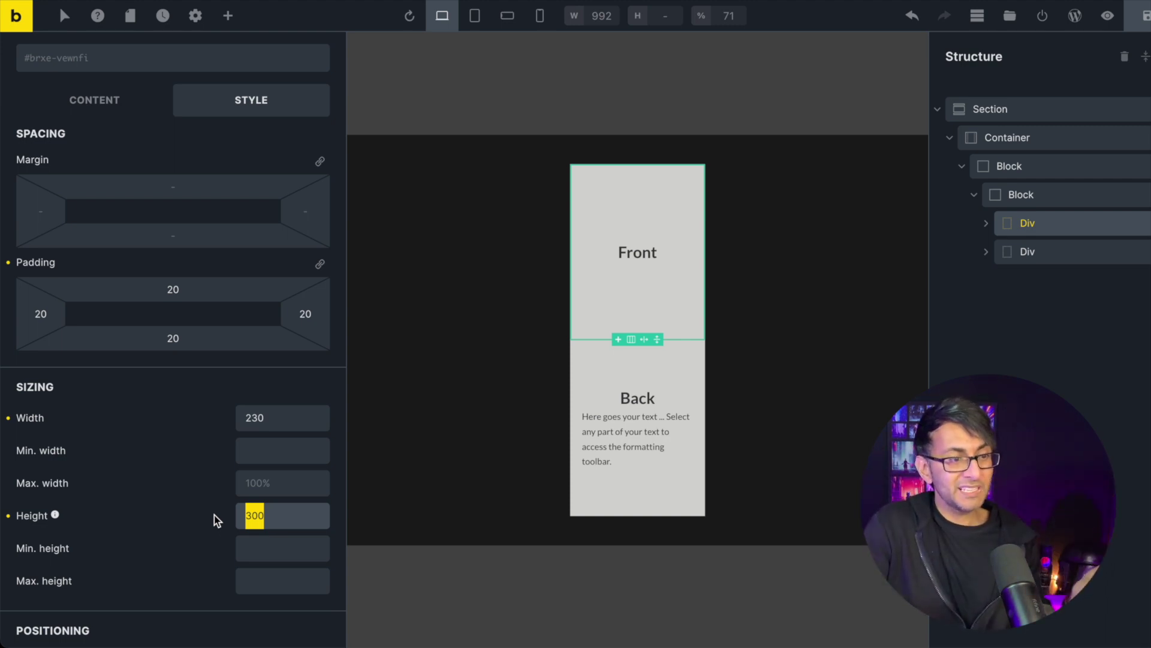
click(272, 419)
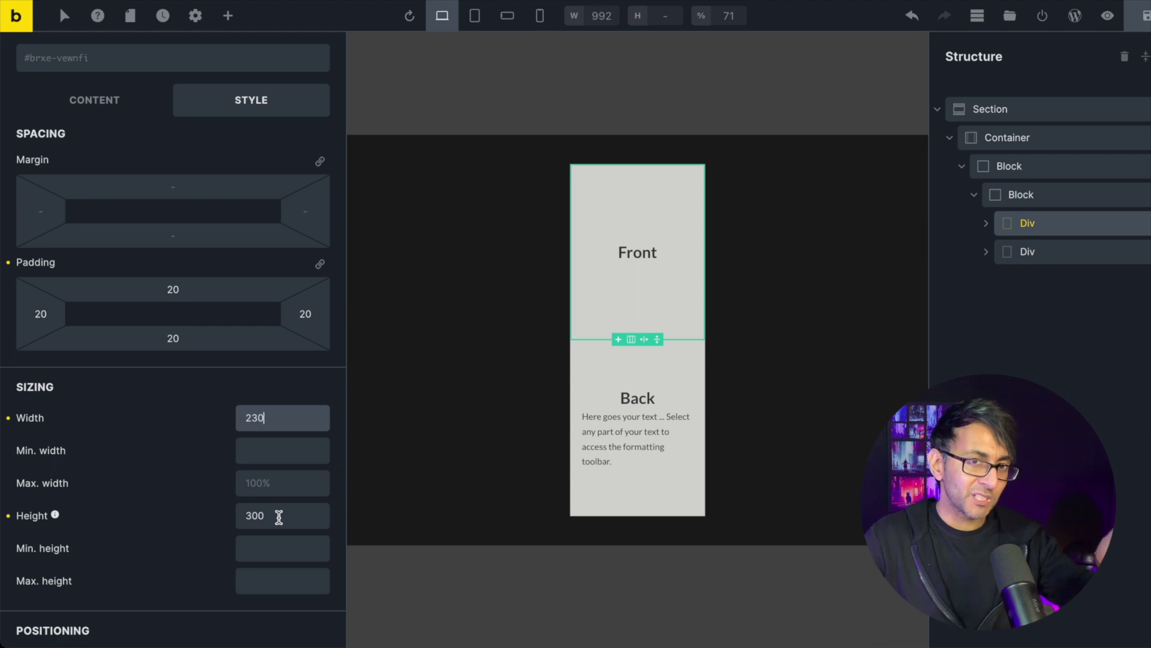
scroll(279, 516, down, 6)
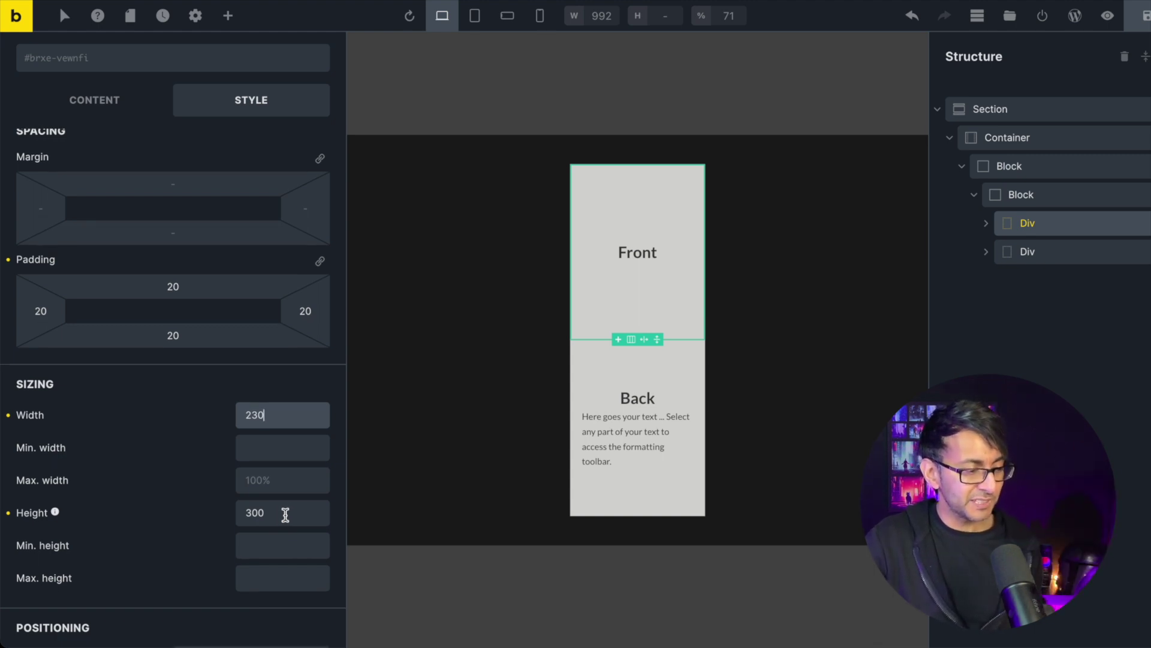
scroll(286, 514, down, 9)
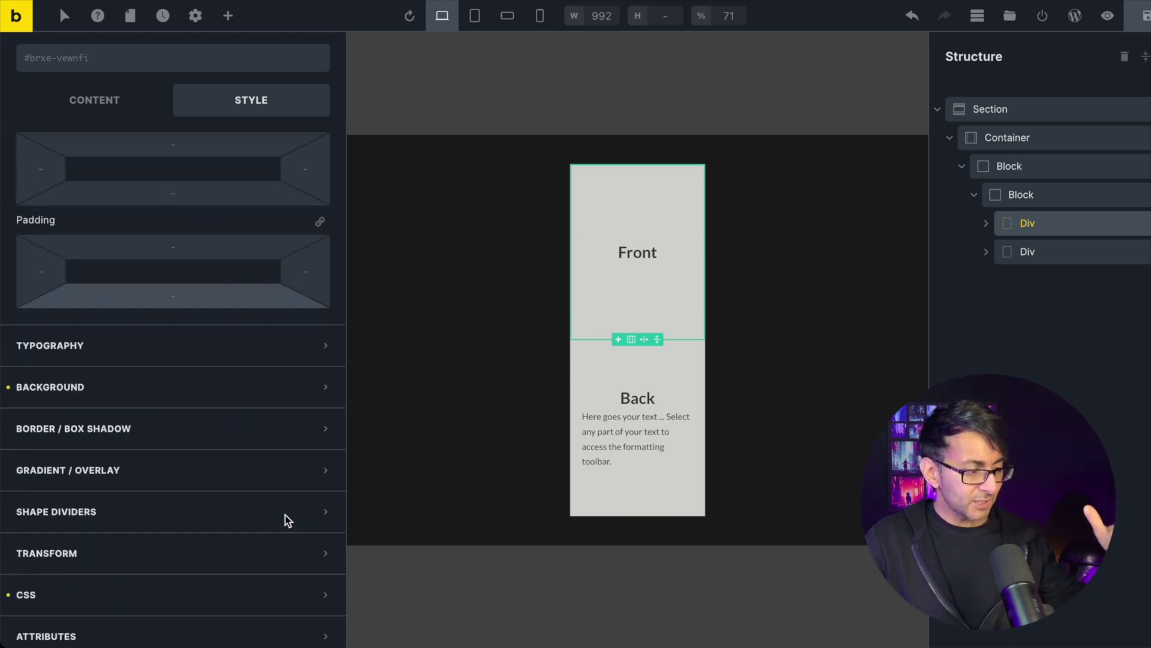
click(313, 391)
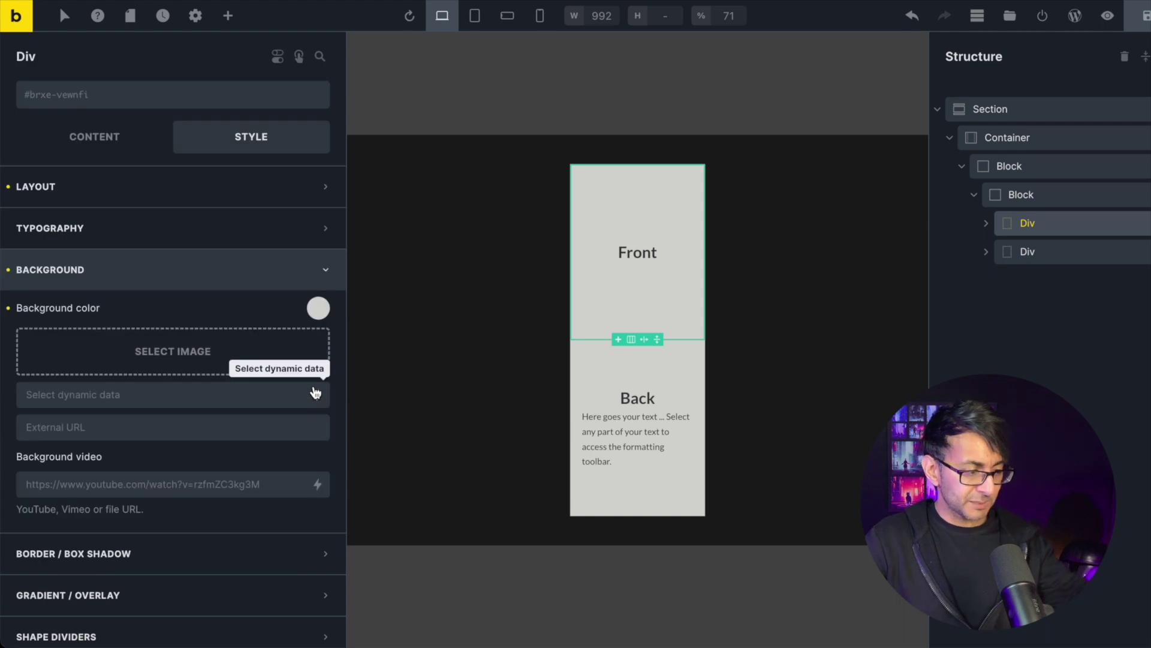
- Close Background and check the Front Div's CSS section: class front, no custom CSS
click(309, 273)
click(269, 486)
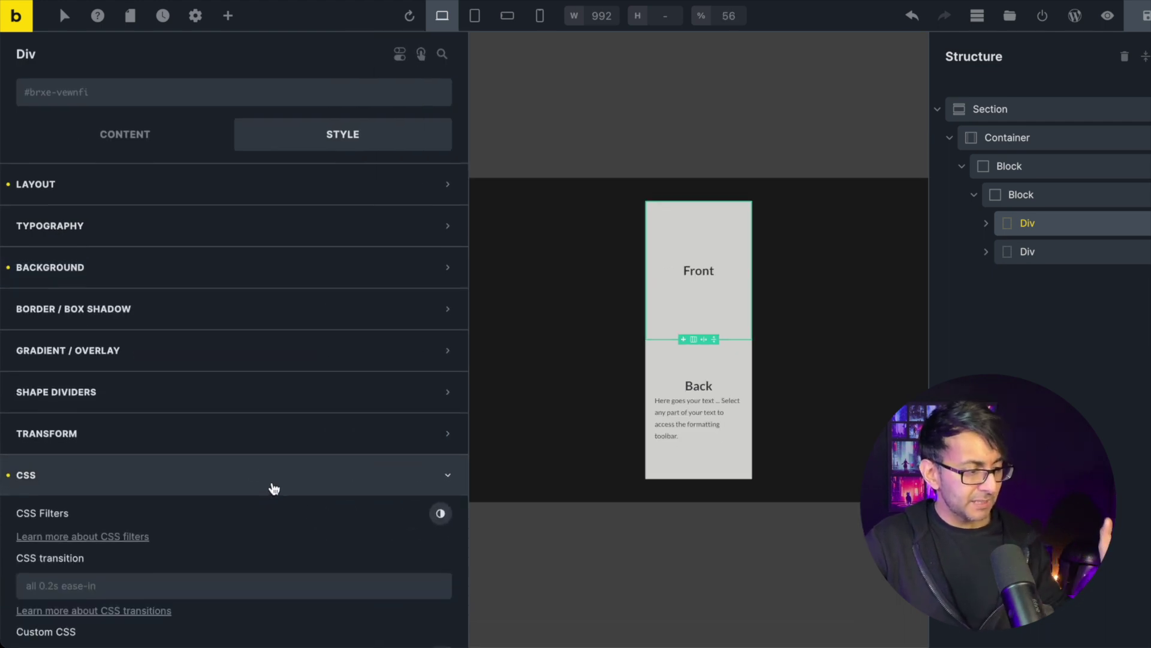
scroll(279, 505, down, 5)
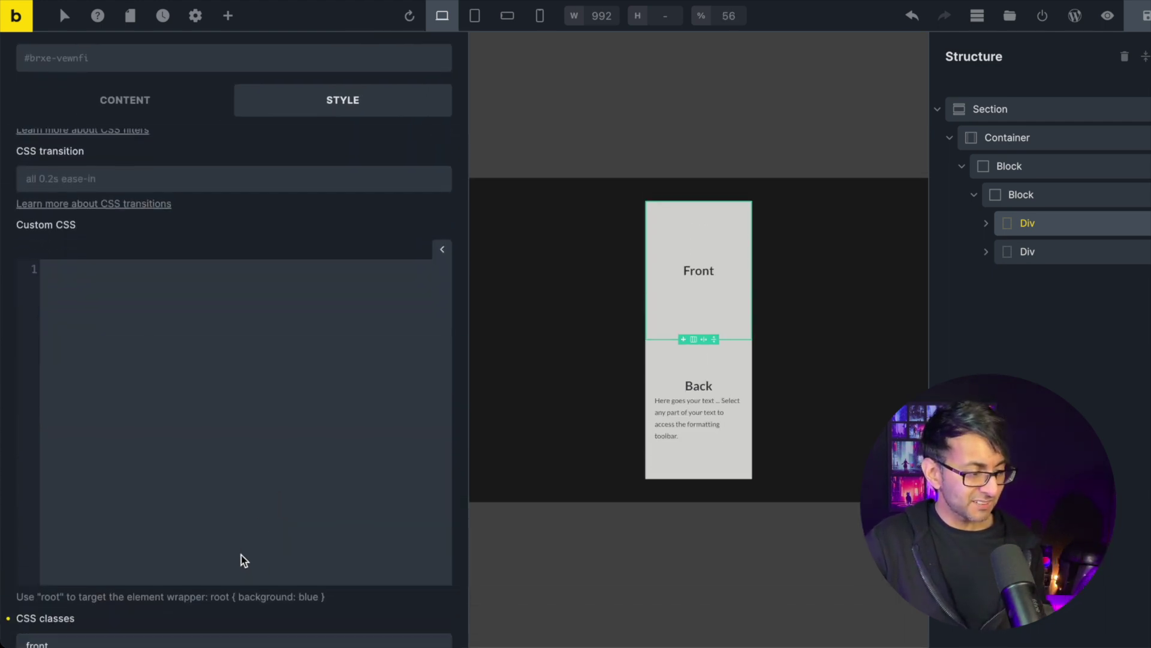
scroll(241, 556, down, 3)
click(128, 493)
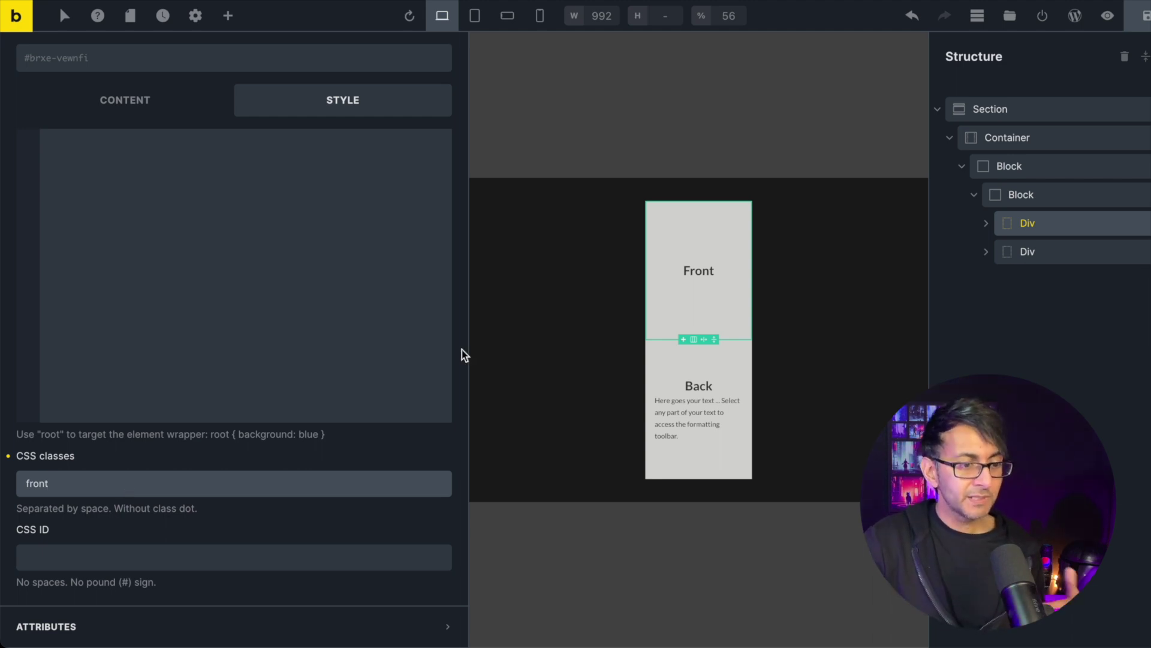
- Expand both Divs, select the Back Div and view its Layout: 230 wide, 300 tall, 20 padding
click(986, 223)
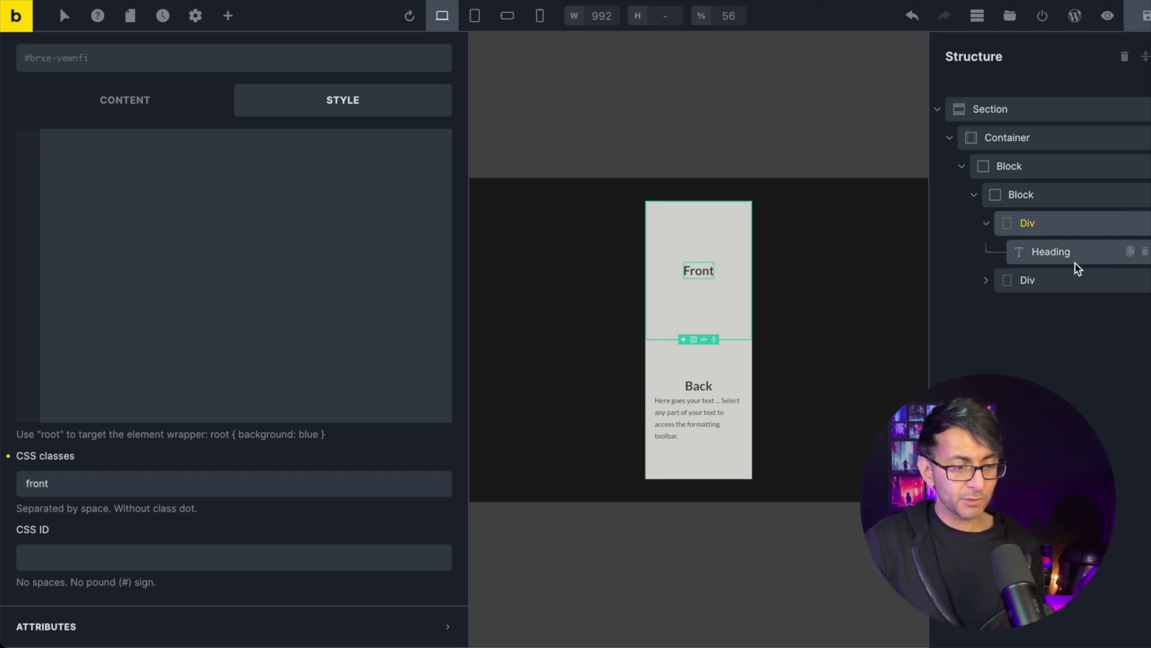
click(987, 282)
click(1027, 280)
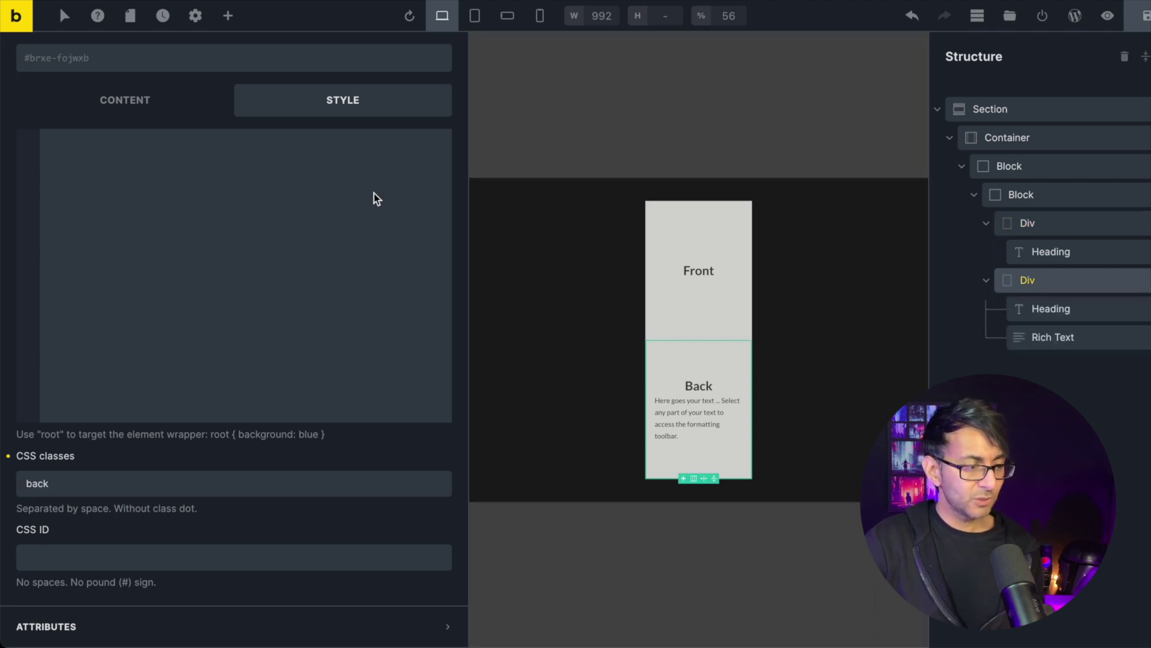
click(115, 106)
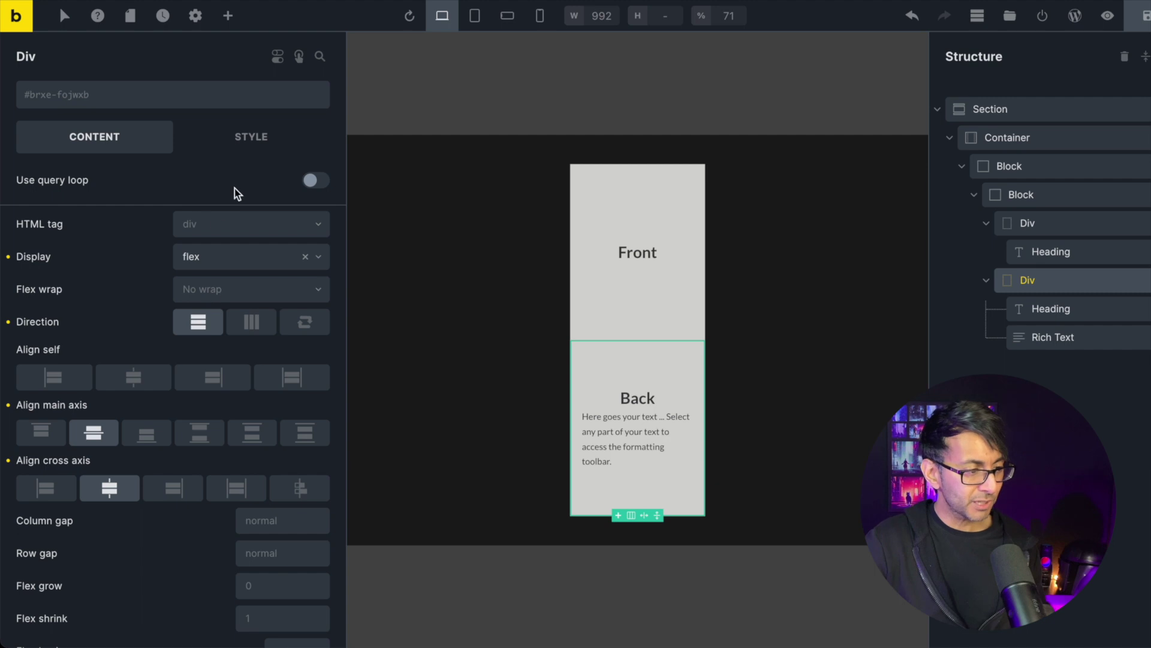
click(252, 139)
click(262, 198)
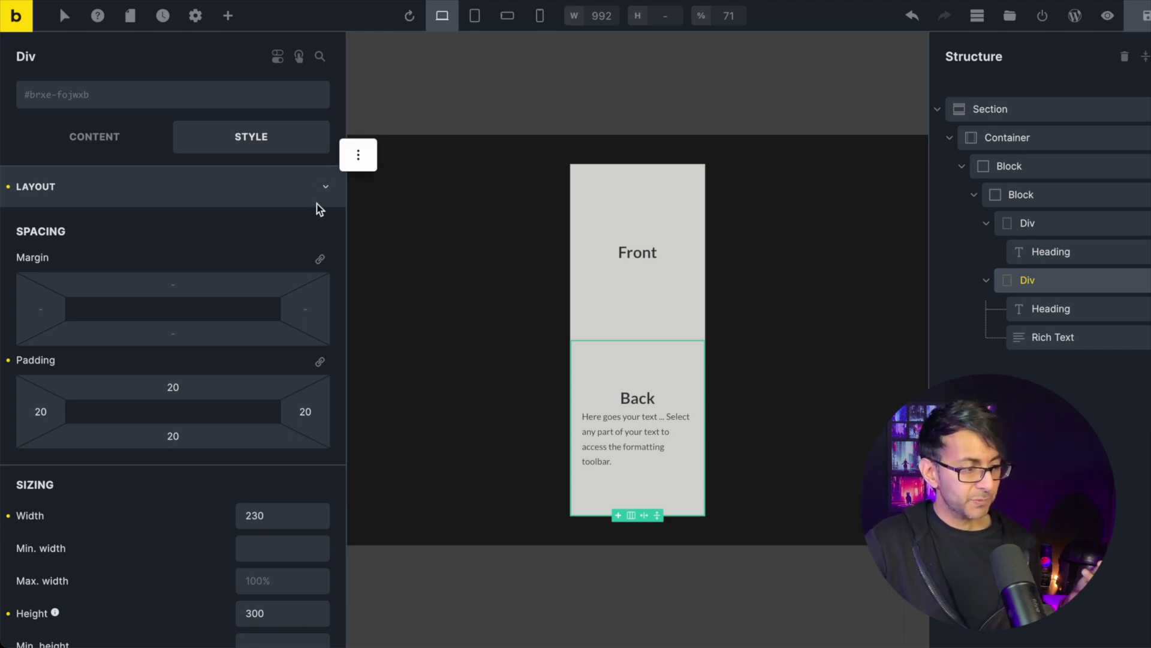
- Set the Back face's background colour to the yellow preset
click(325, 186)
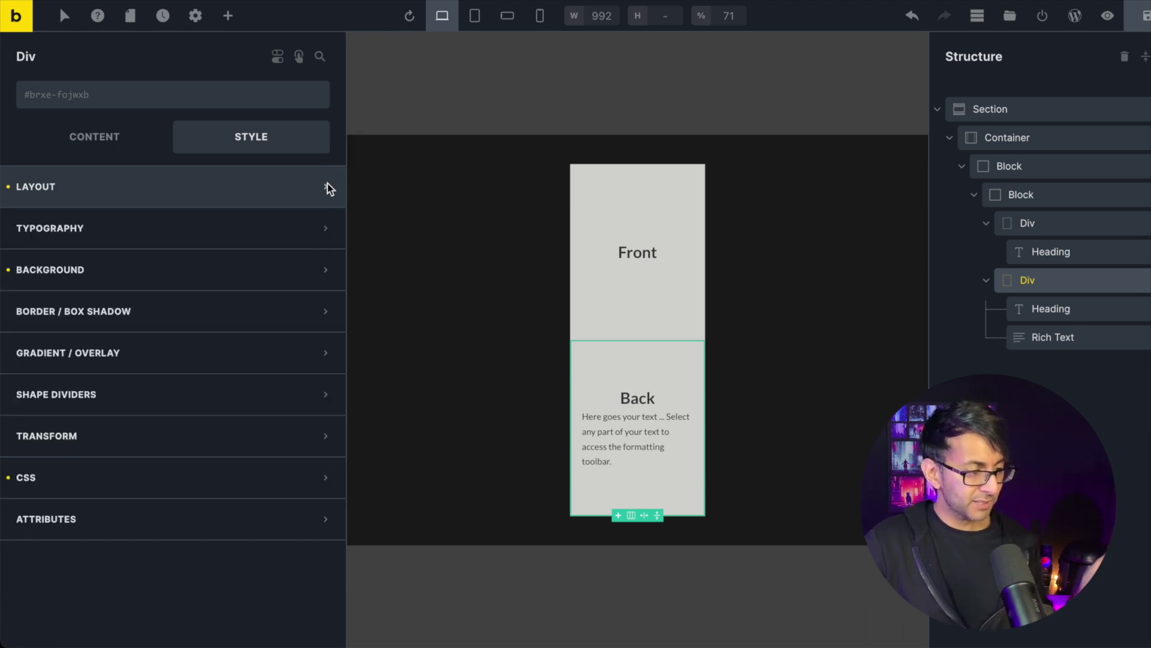
click(313, 268)
click(318, 308)
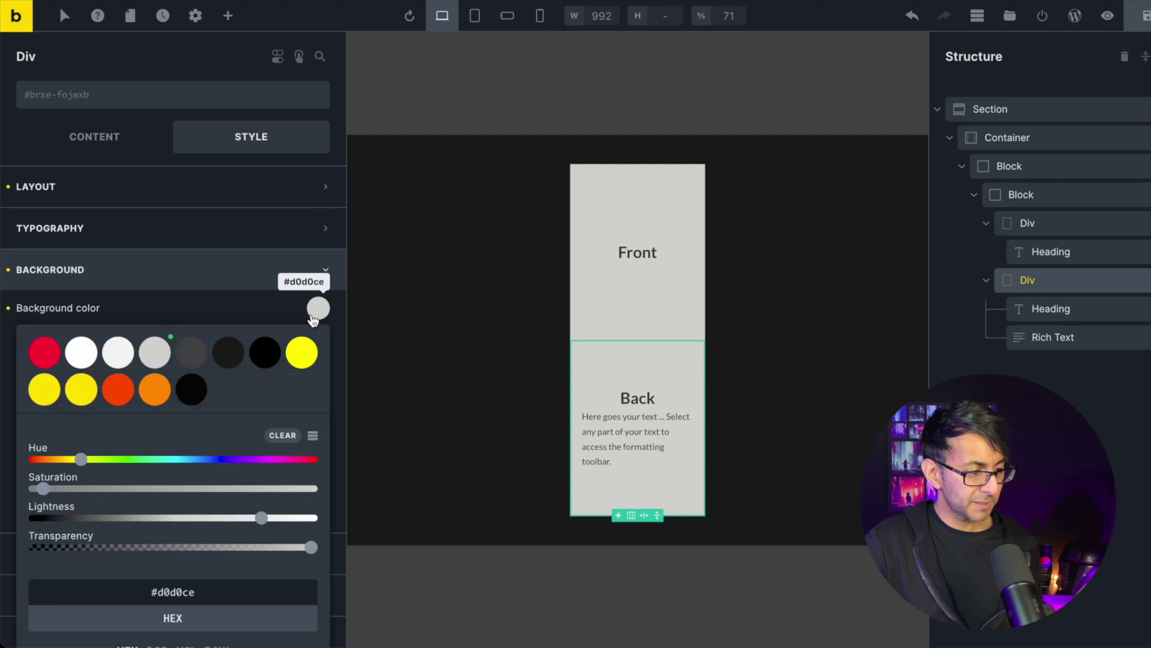
click(37, 389)
click(265, 271)
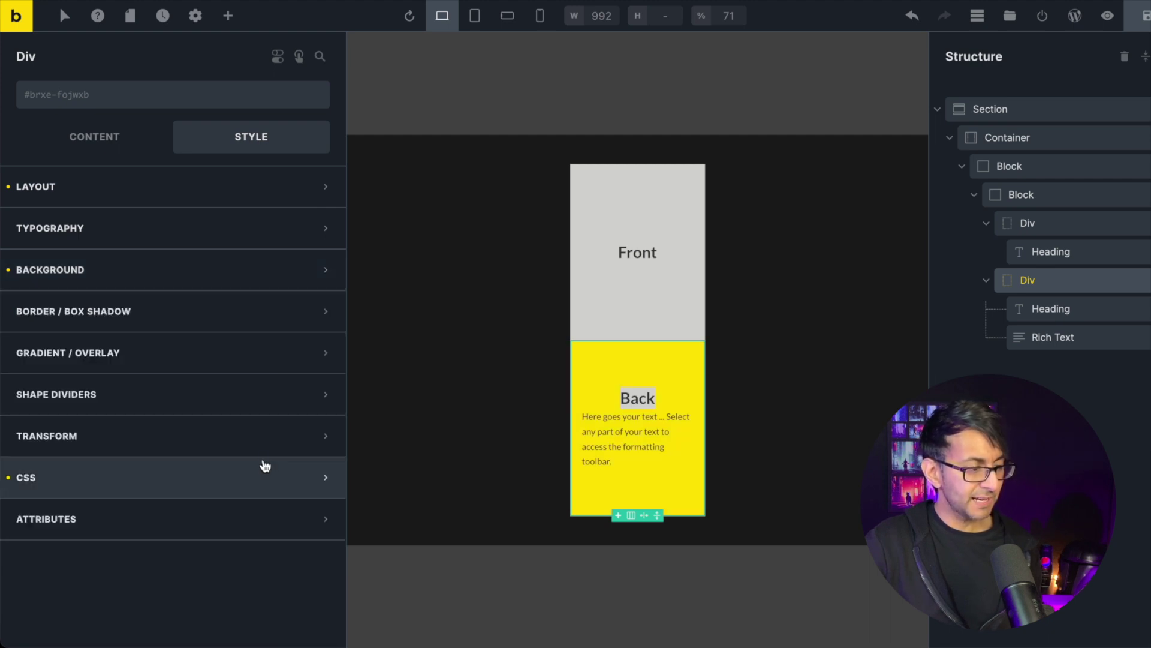
- Expand the Back face's CSS settings and bring up the paragraph's context menu in Structure
click(288, 469)
scroll(324, 515, down, 10)
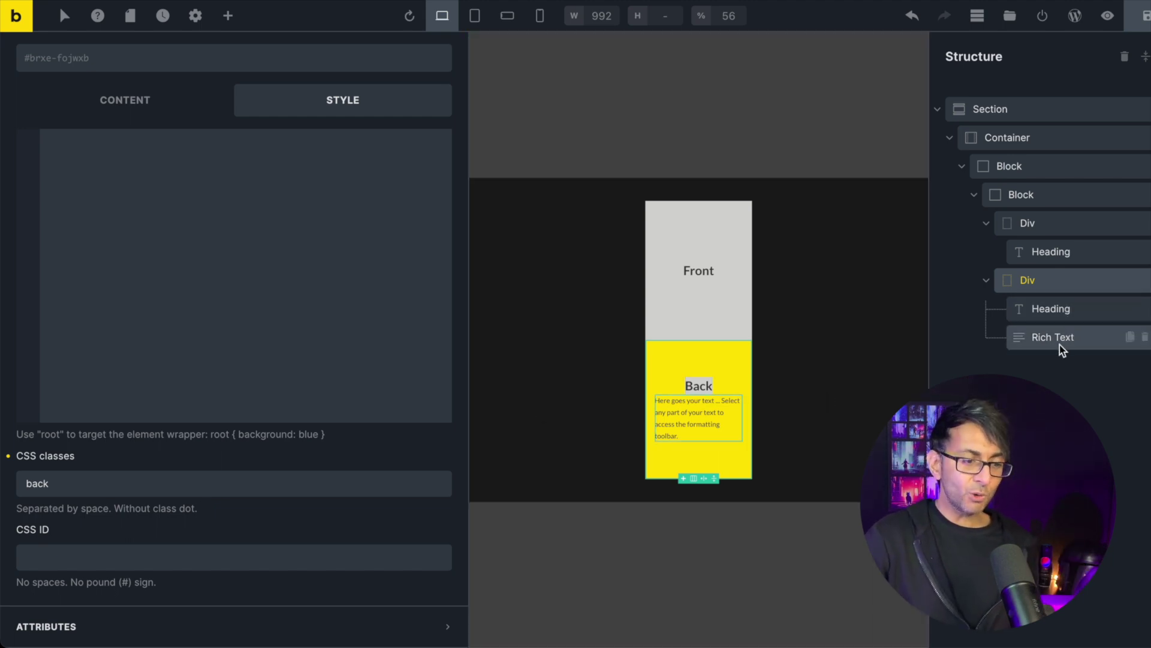
right_click(1060, 344)
- Duplicate the Back face's Rich Text twice, delete both copies, then select the Container
click(1060, 411)
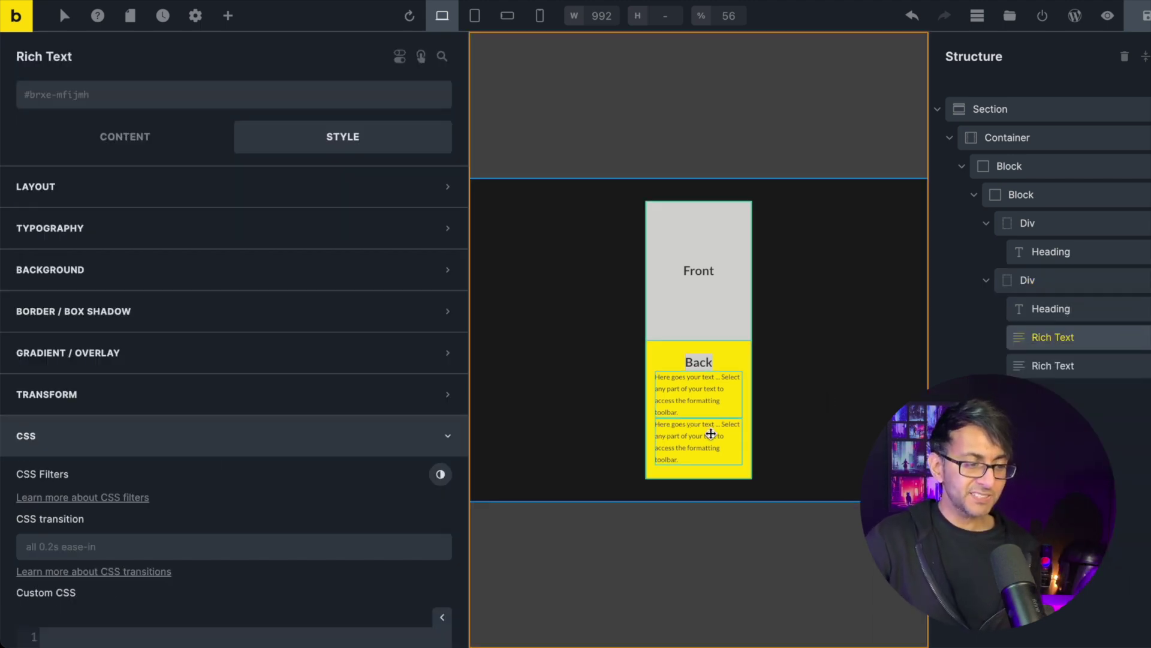
right_click(1058, 339)
click(1060, 415)
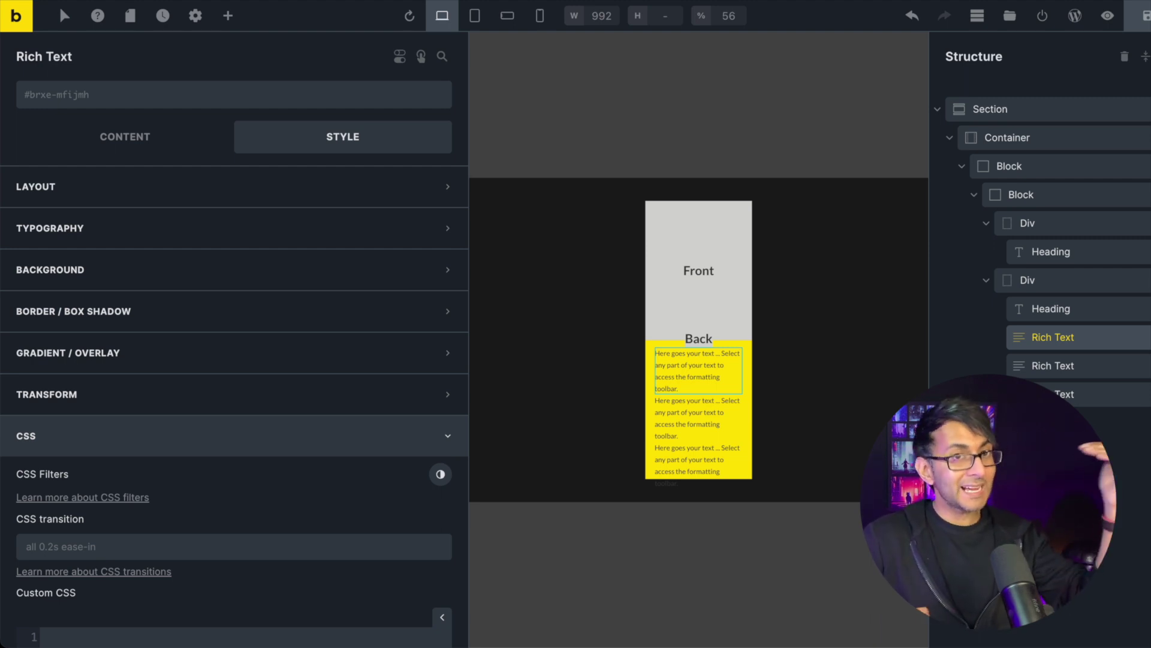
mouse_move(1130, 341)
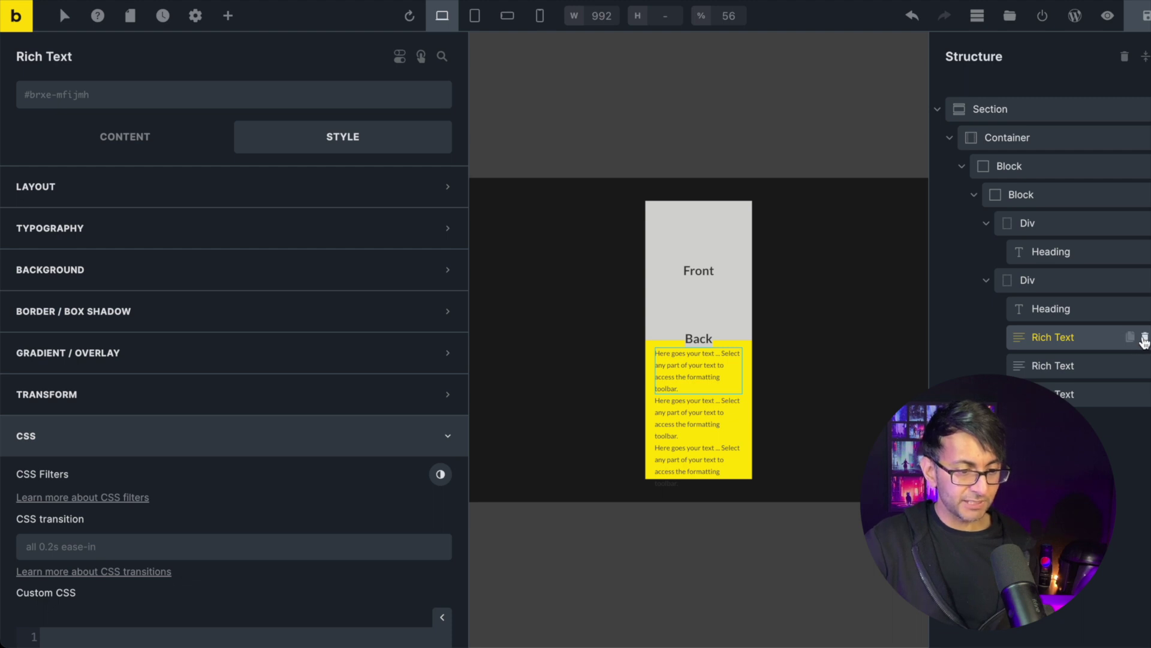
click(1145, 341)
click(1145, 341)
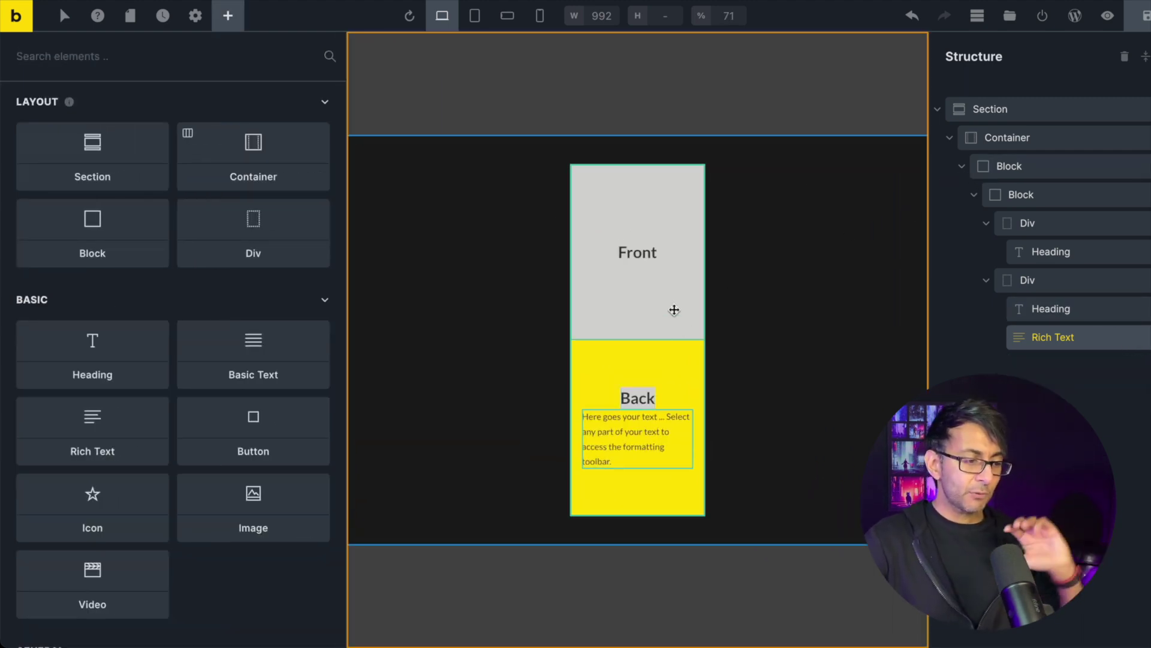
click(800, 348)
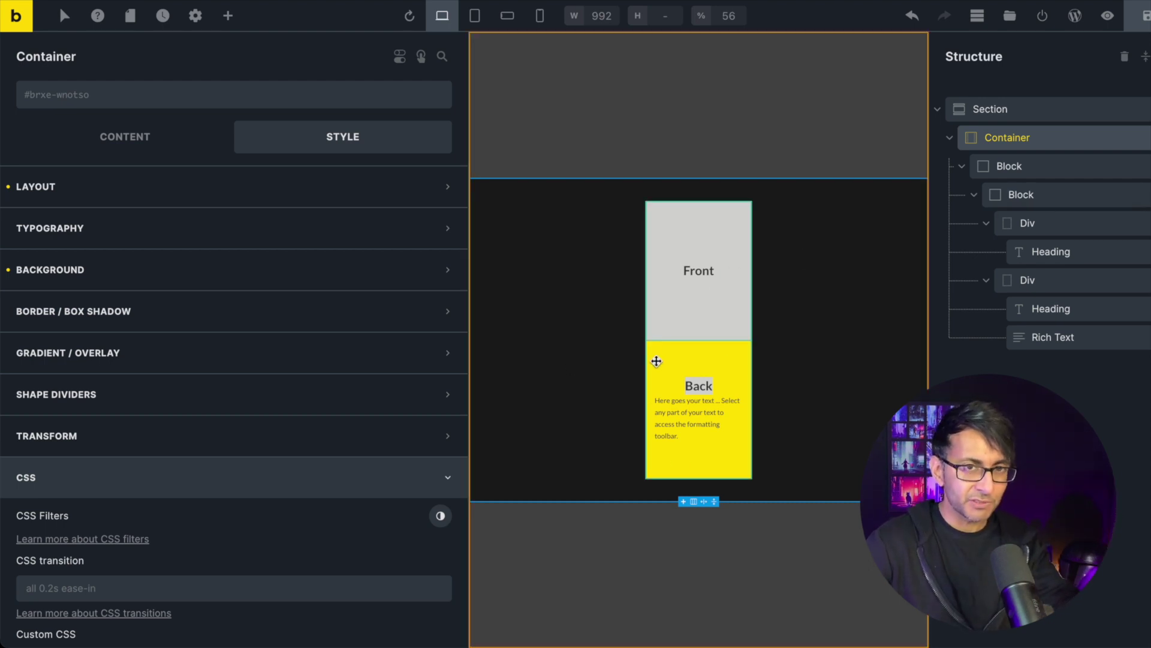
- Size the flipper Block to width 230 and height 300, collapsing the Front and Back divs
click(1034, 202)
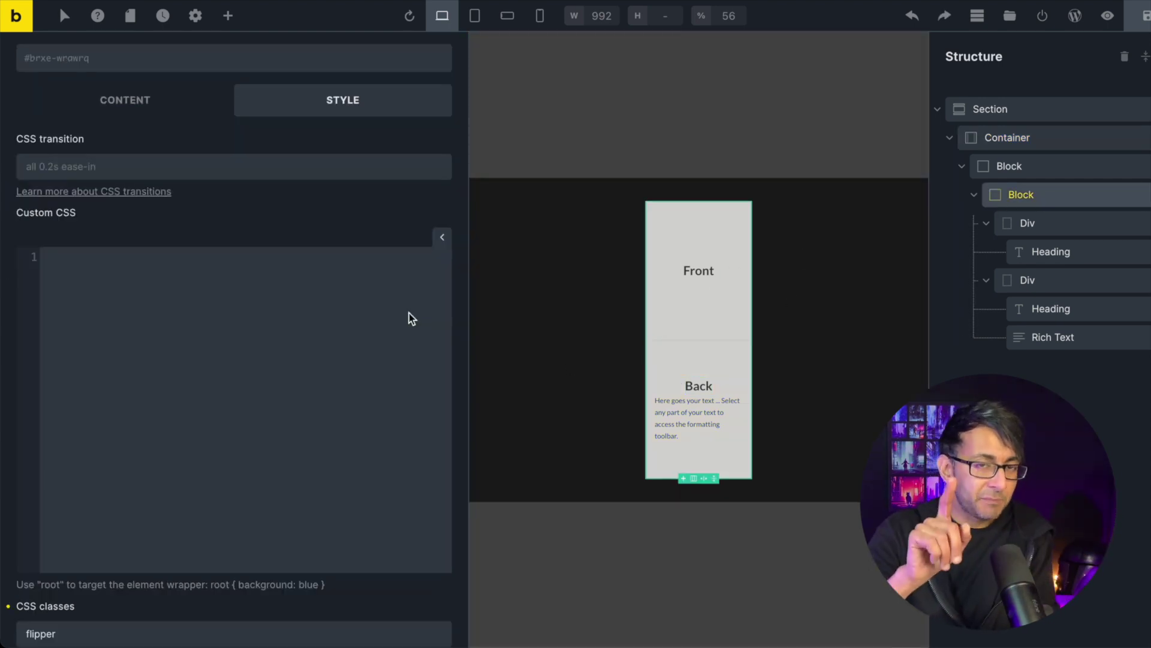
scroll(226, 296, up, 6)
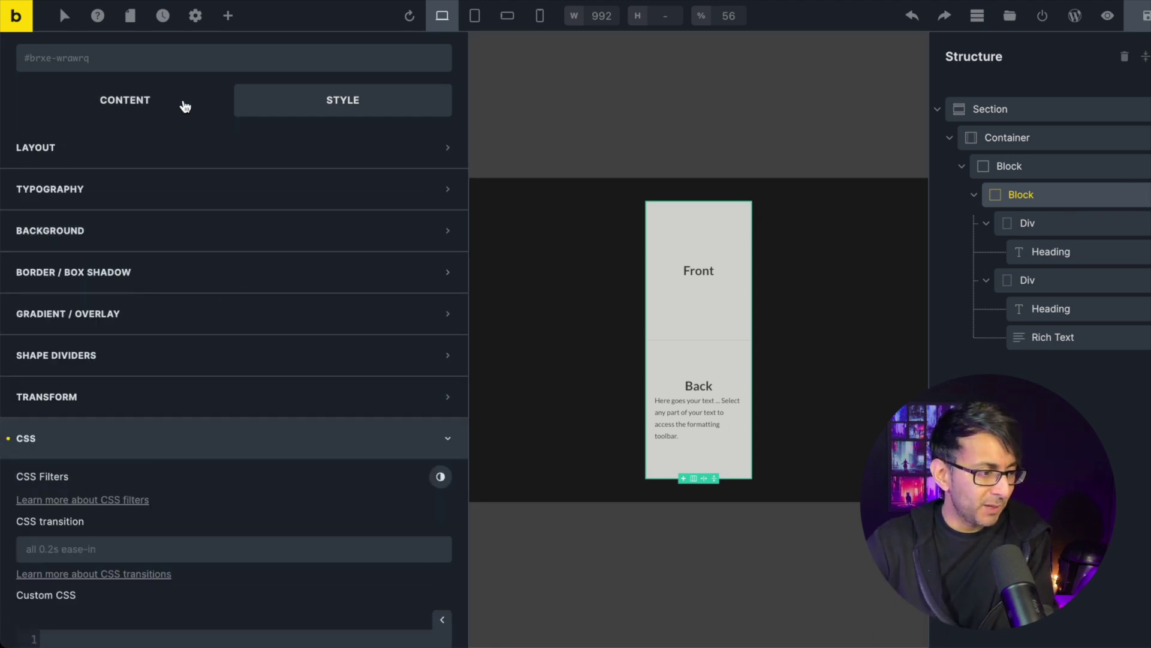
click(165, 158)
click(270, 517)
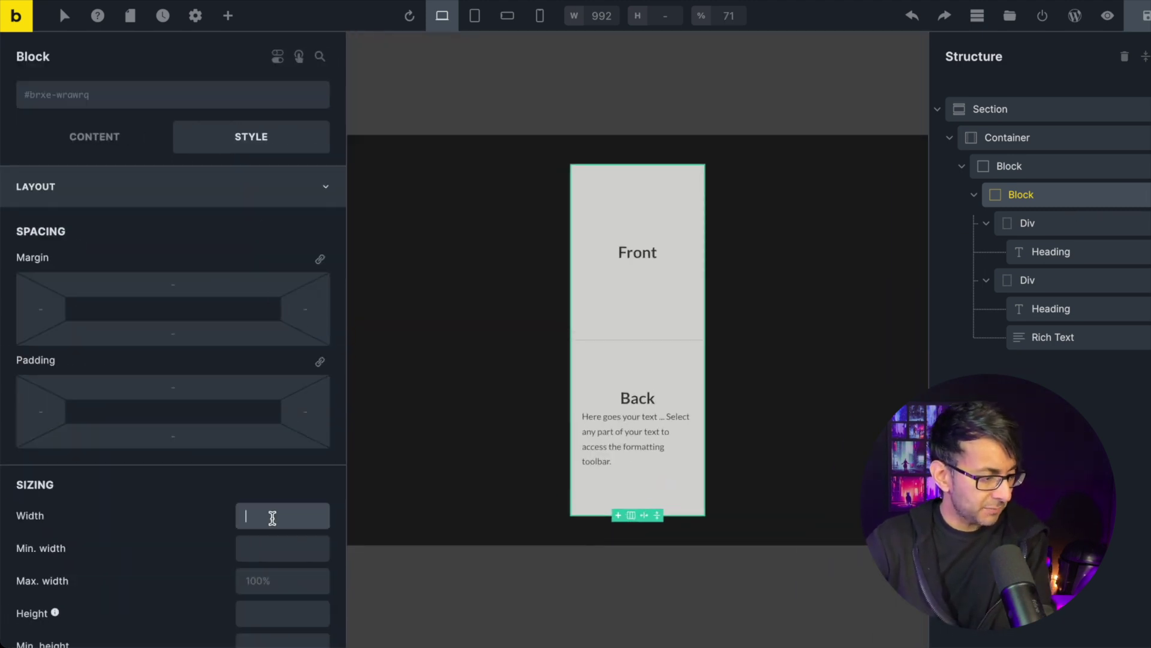
text(230)
key(Tab)
key(Tab)
key(Tab)
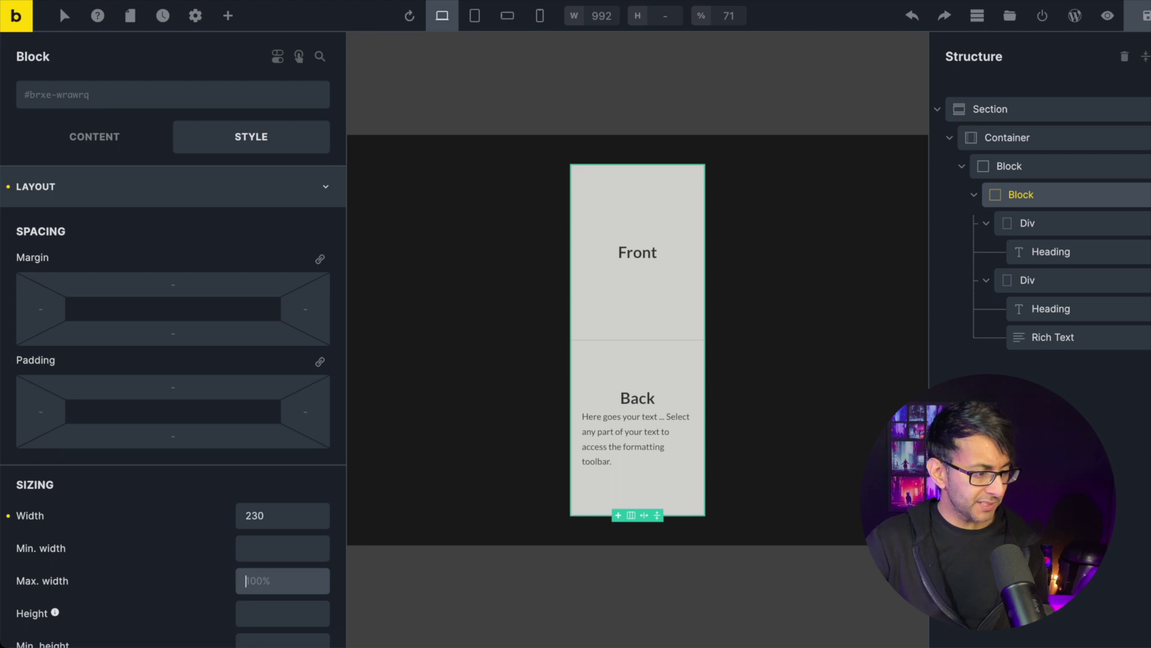
text(300)
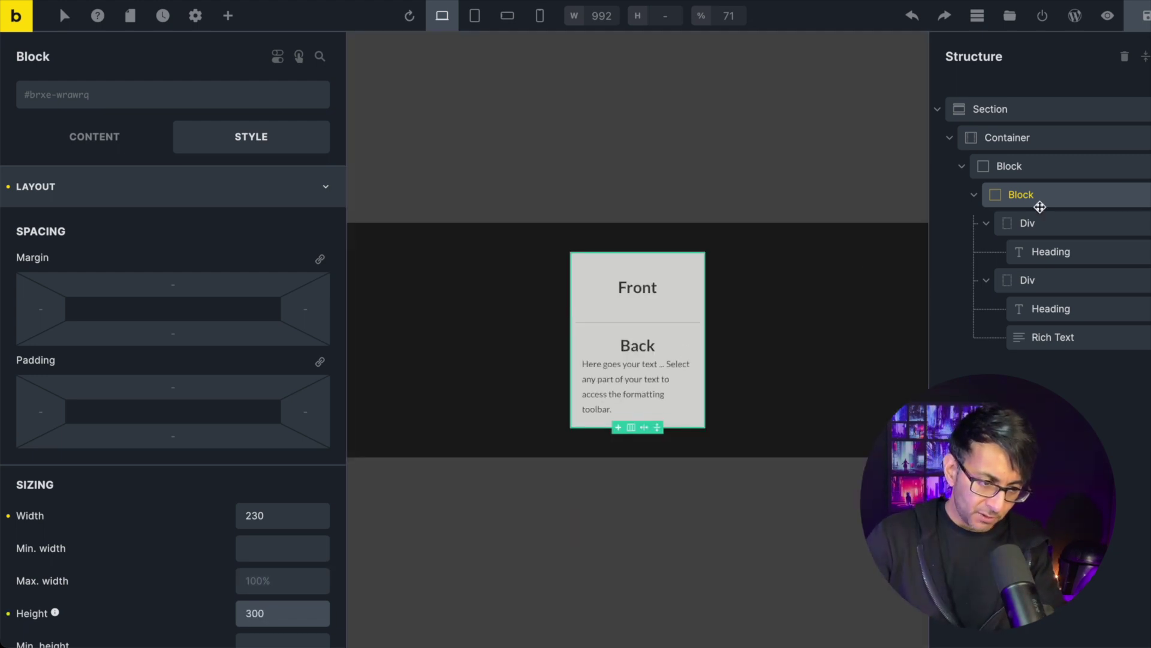
click(986, 223)
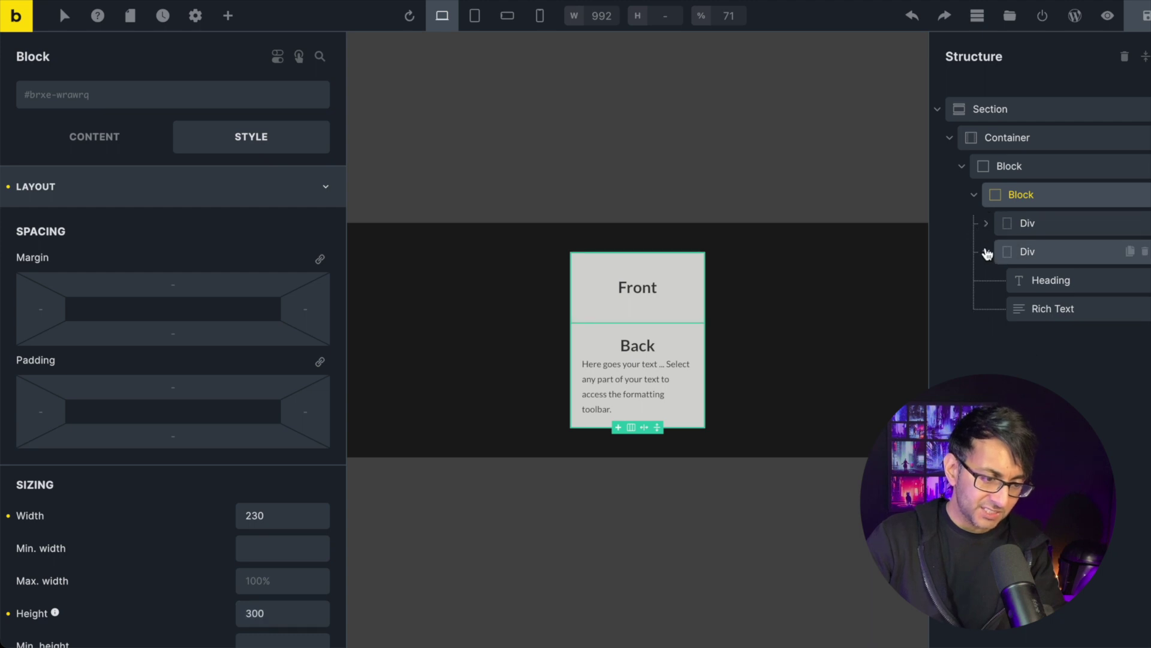
click(986, 252)
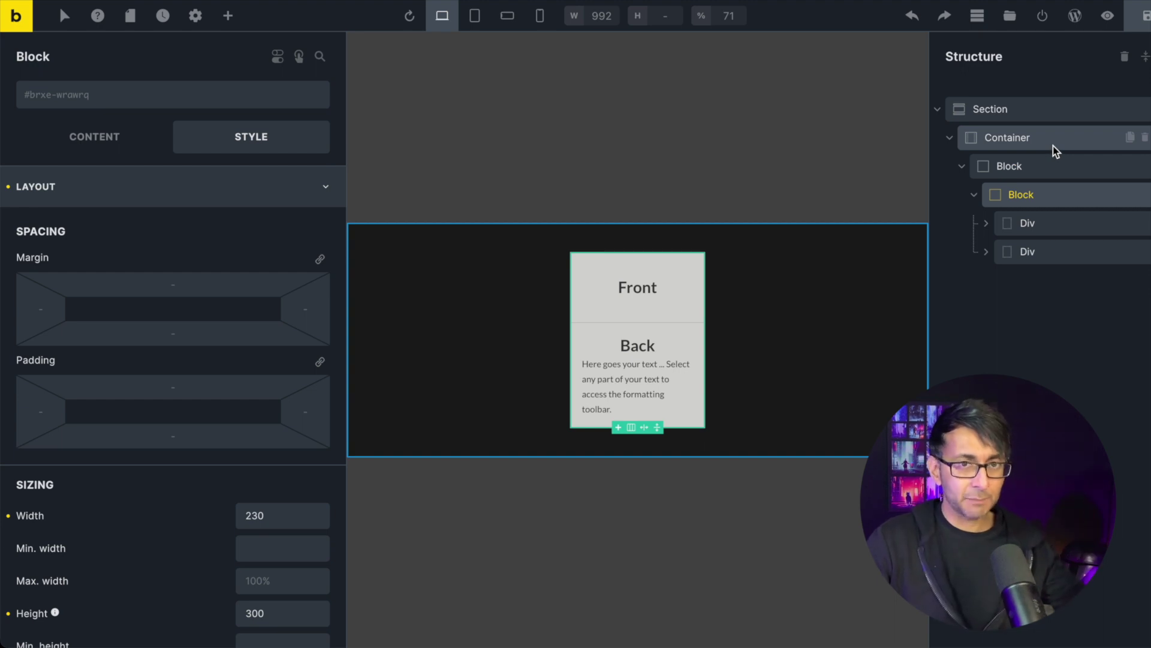
- Check the outer Block, flipper Block and both face divs in turn, ending on the outer Block
click(1048, 171)
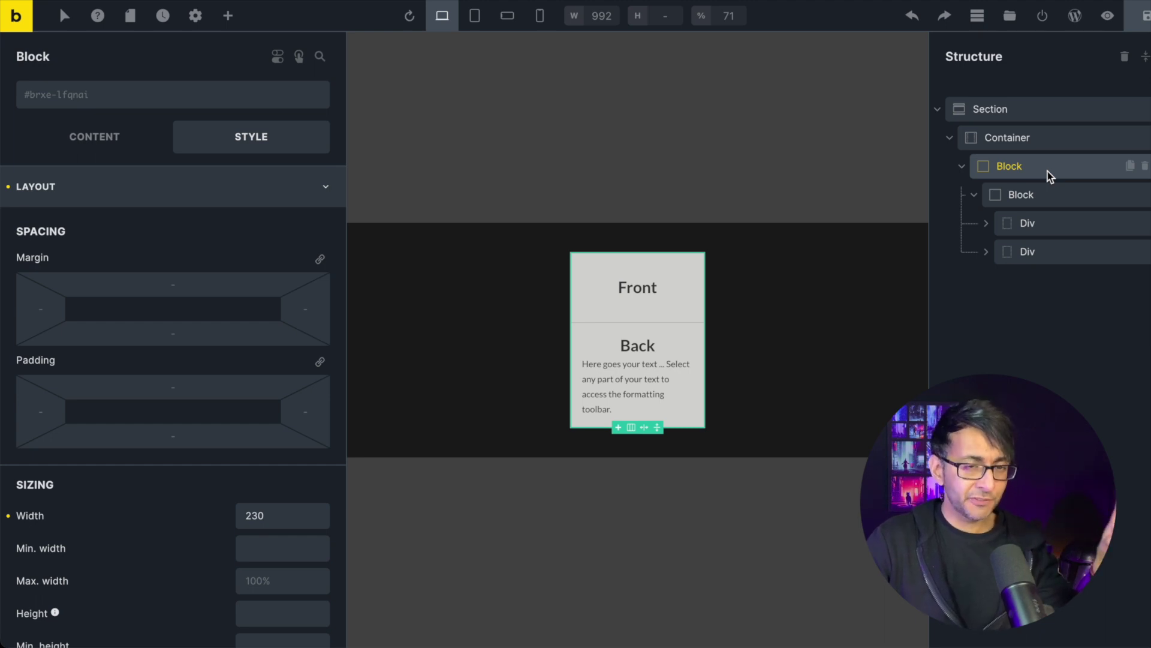
click(1045, 200)
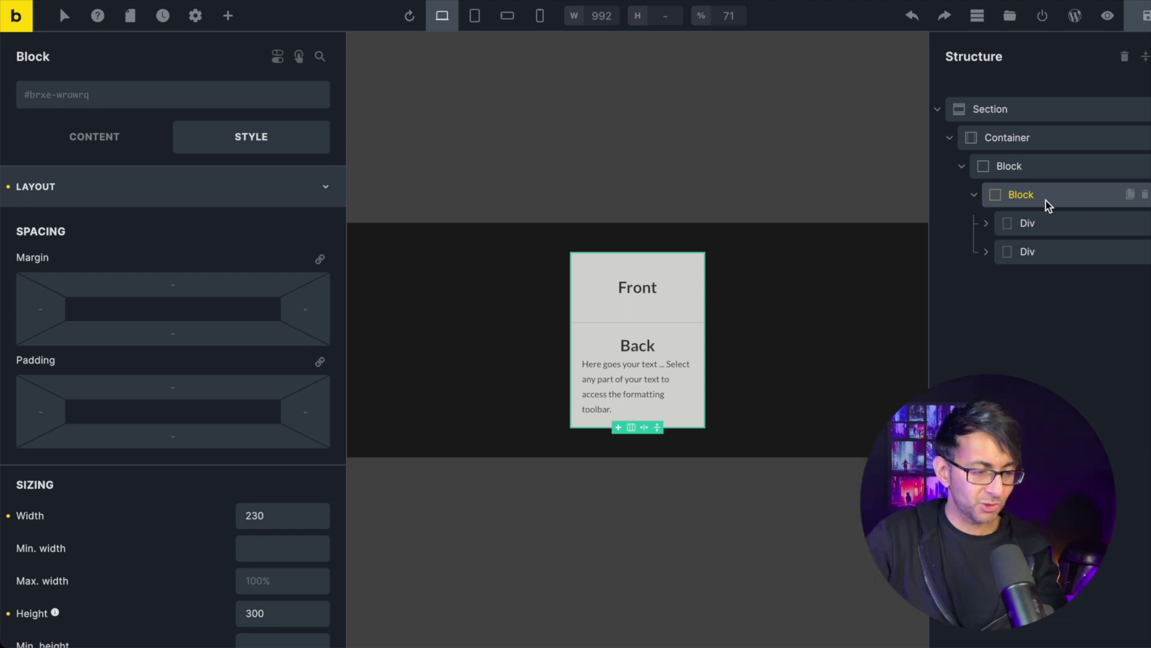
click(1041, 225)
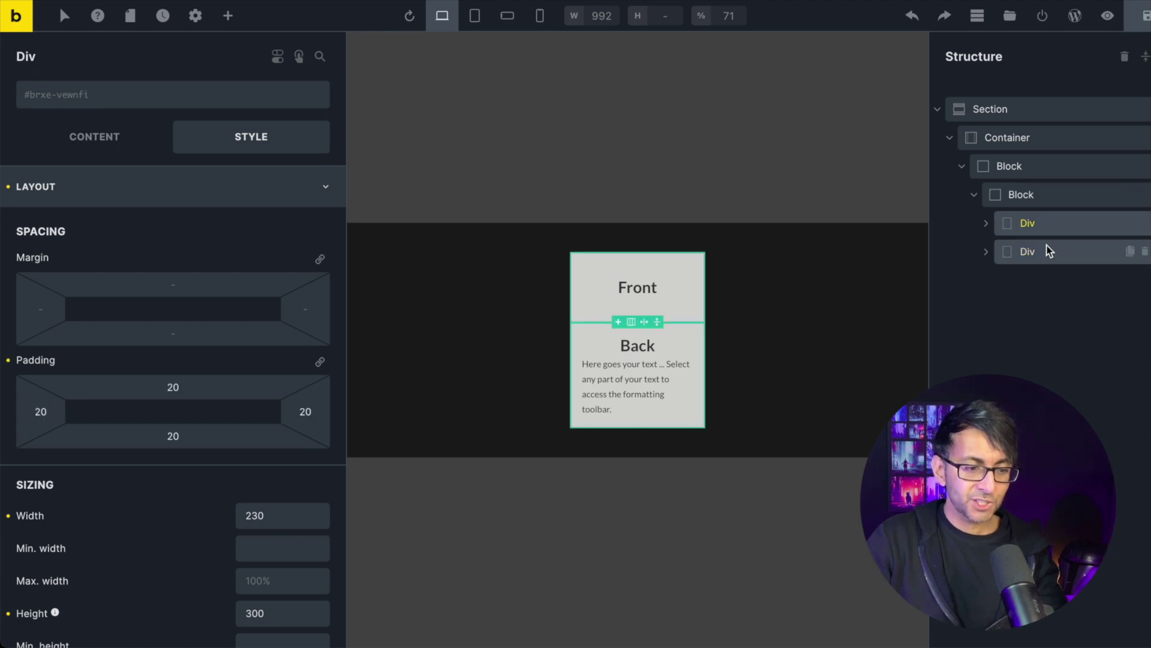
click(1046, 250)
click(1056, 232)
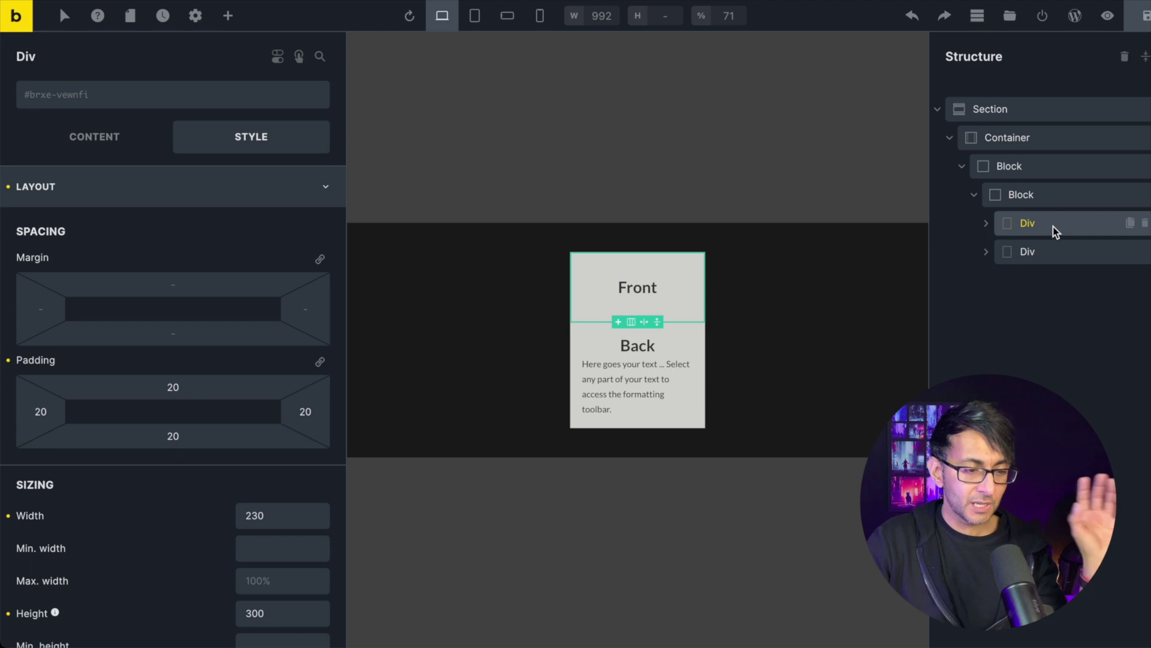
click(1046, 171)
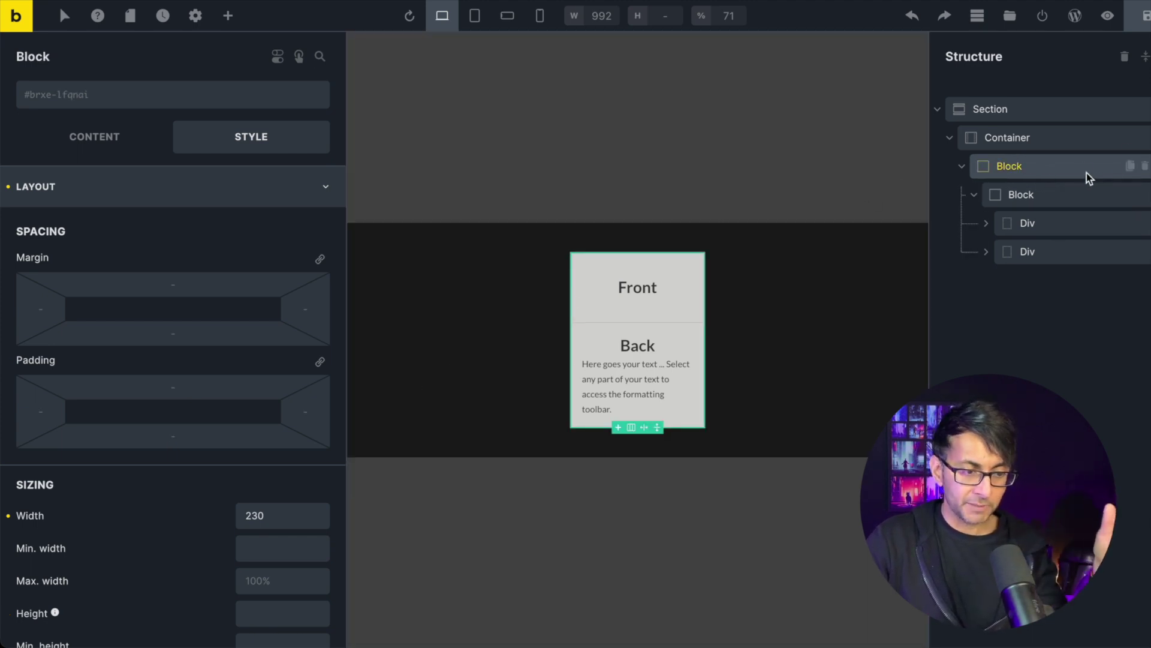
- Try pasting the flip-card CSS into the outer Block's custom CSS, undo it, and select the flipper Block
scroll(64, 522, down, 5)
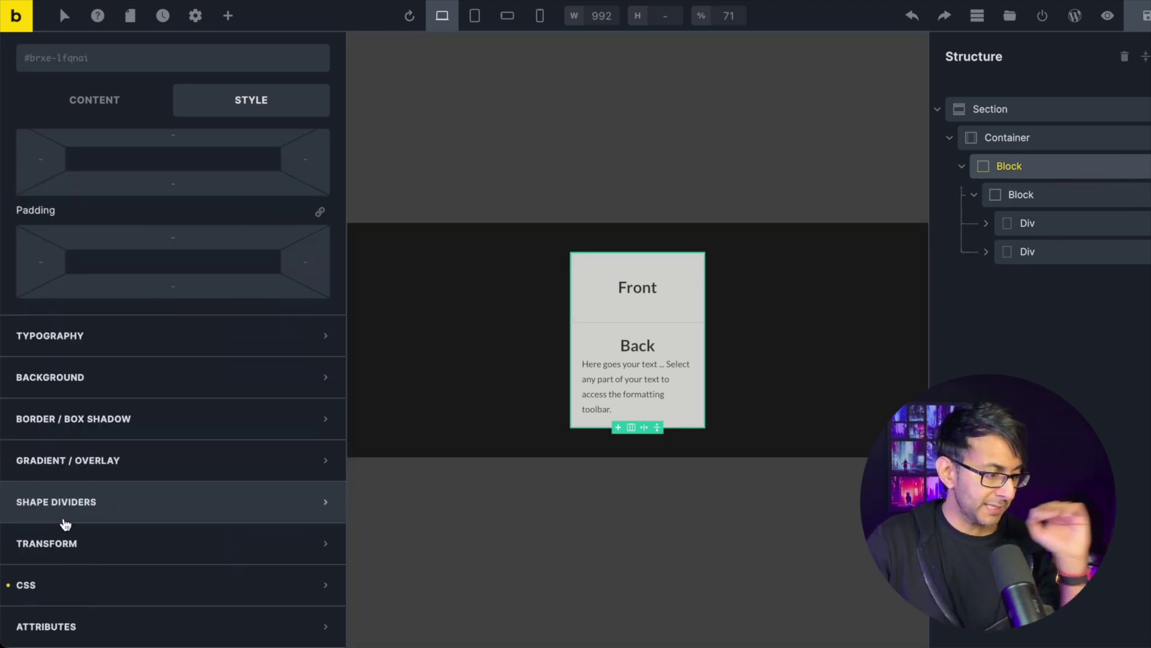
click(133, 575)
scroll(165, 473, down, 5)
scroll(172, 312, up, 2)
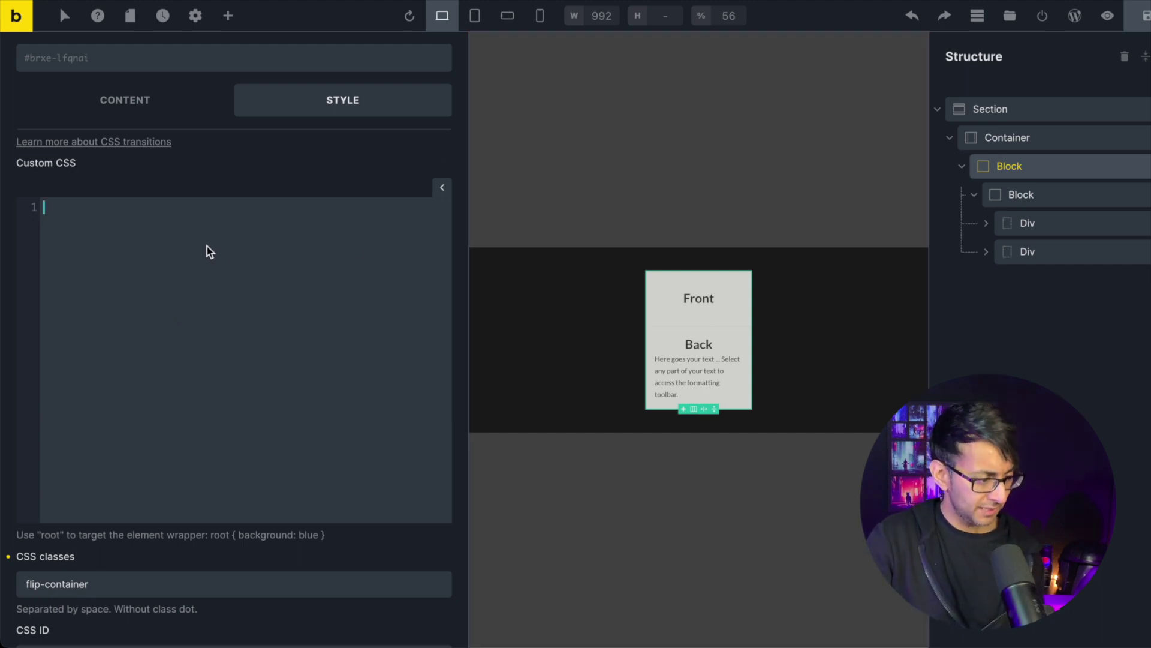
key(ctrl+v)
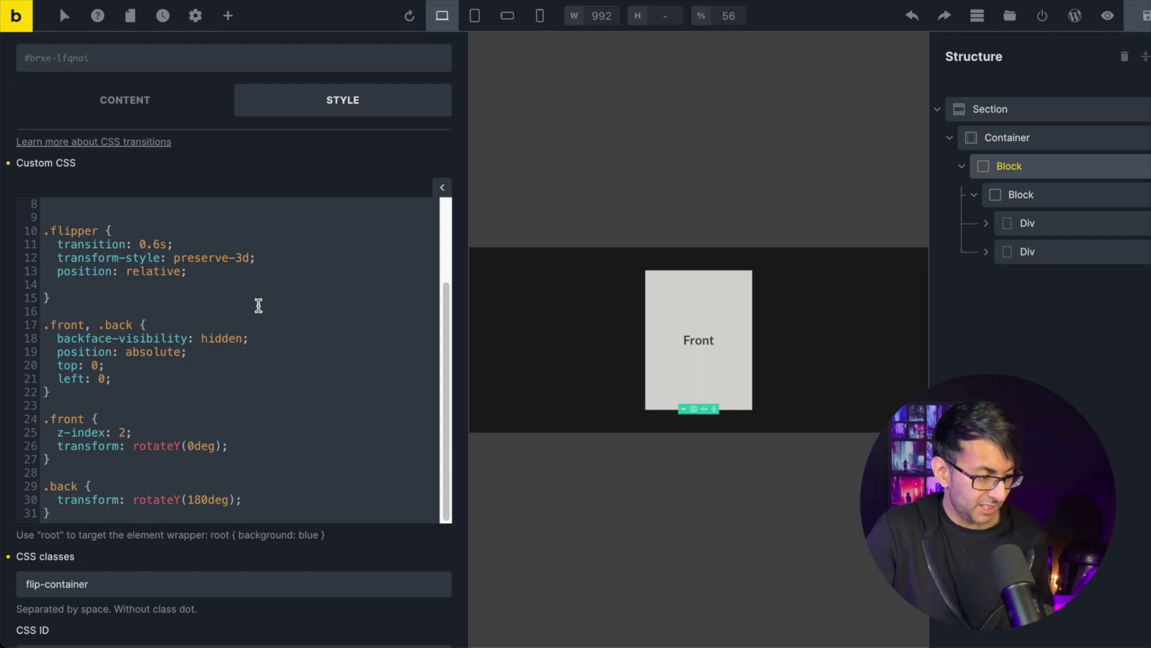
key(ctrl+z)
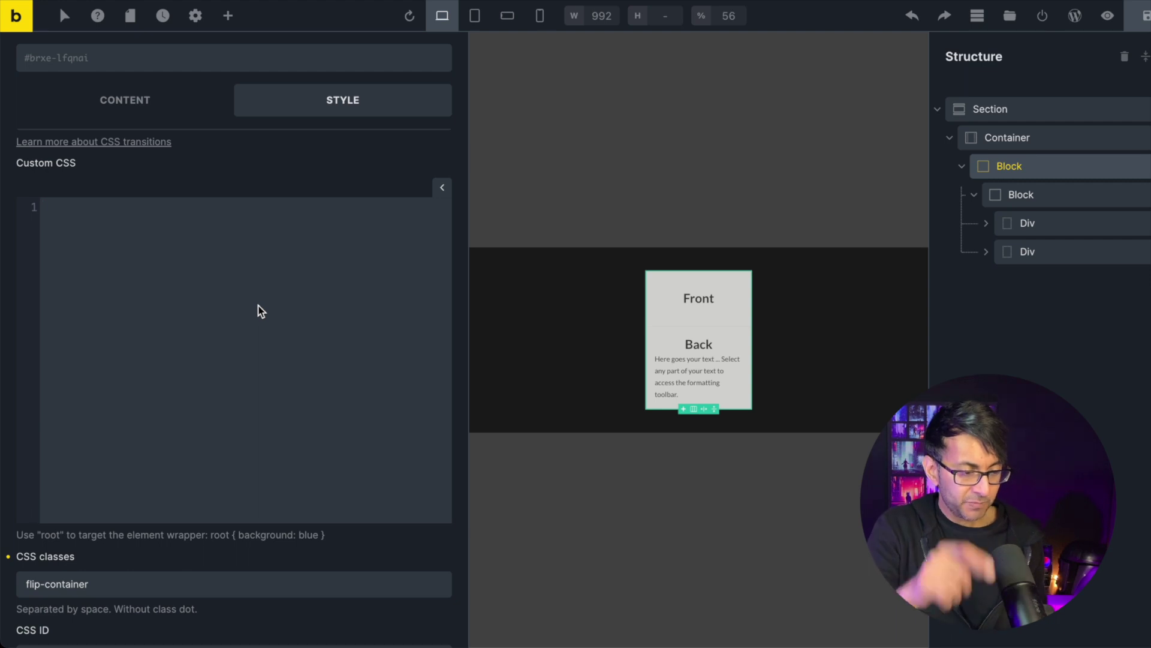
key(ctrl+v)
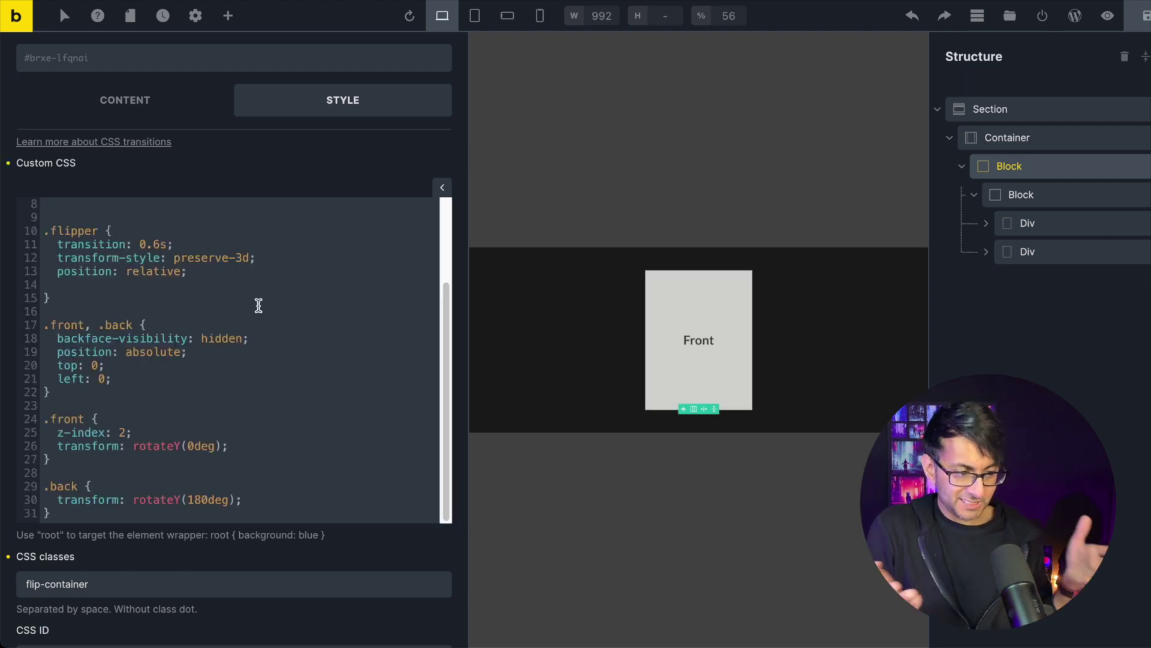
key(ctrl+z)
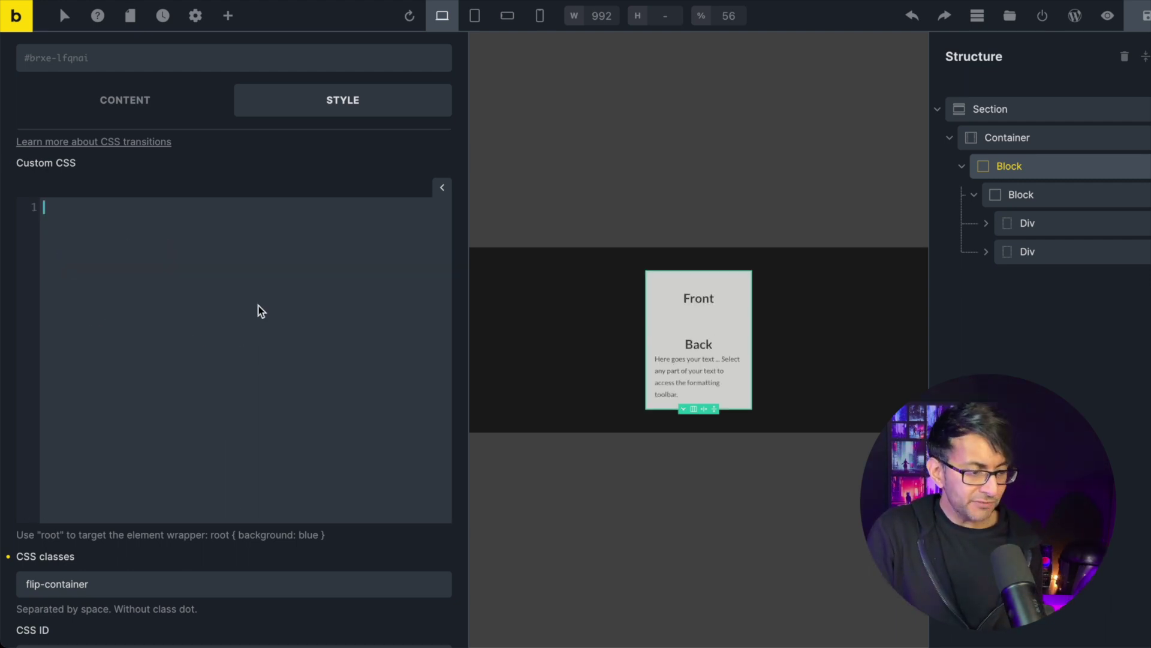
click(1048, 196)
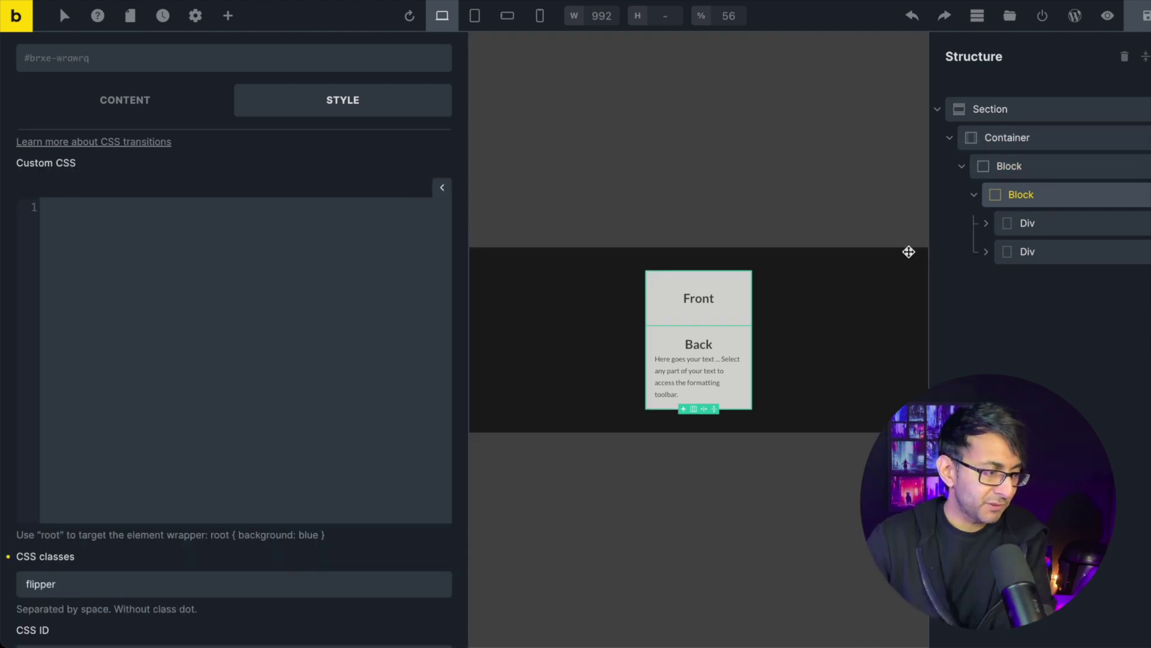
scroll(114, 232, up, 8)
- Re-enter the flipper Block's height 300 and width 230, then select the outer card Block
click(217, 150)
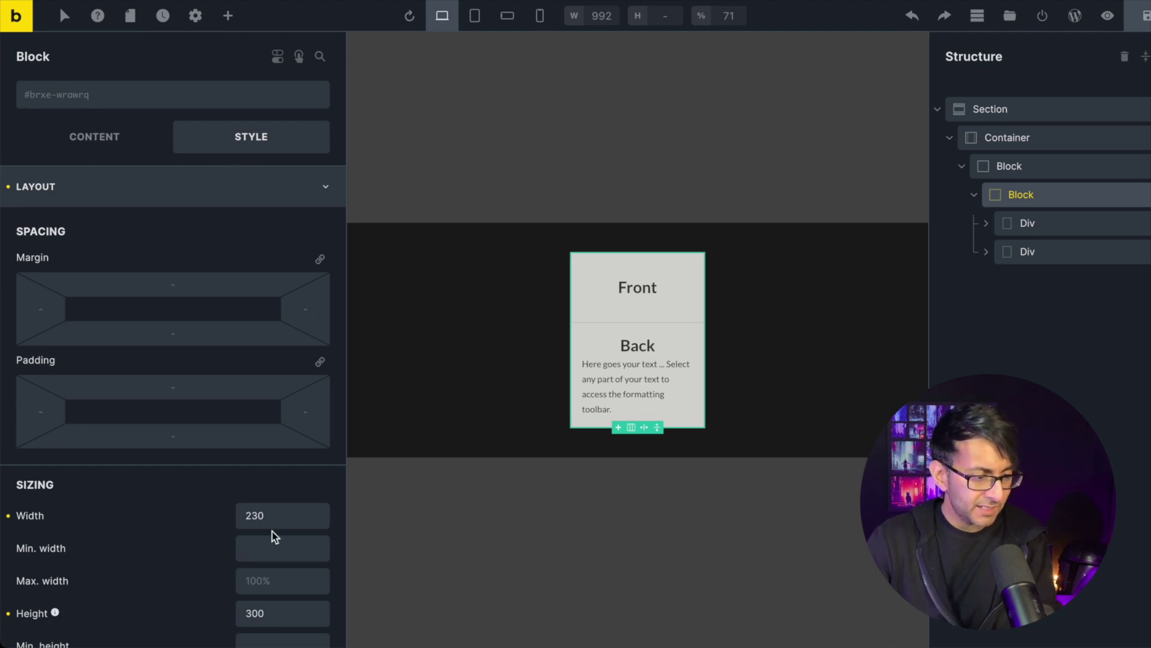
drag(281, 614, 210, 607)
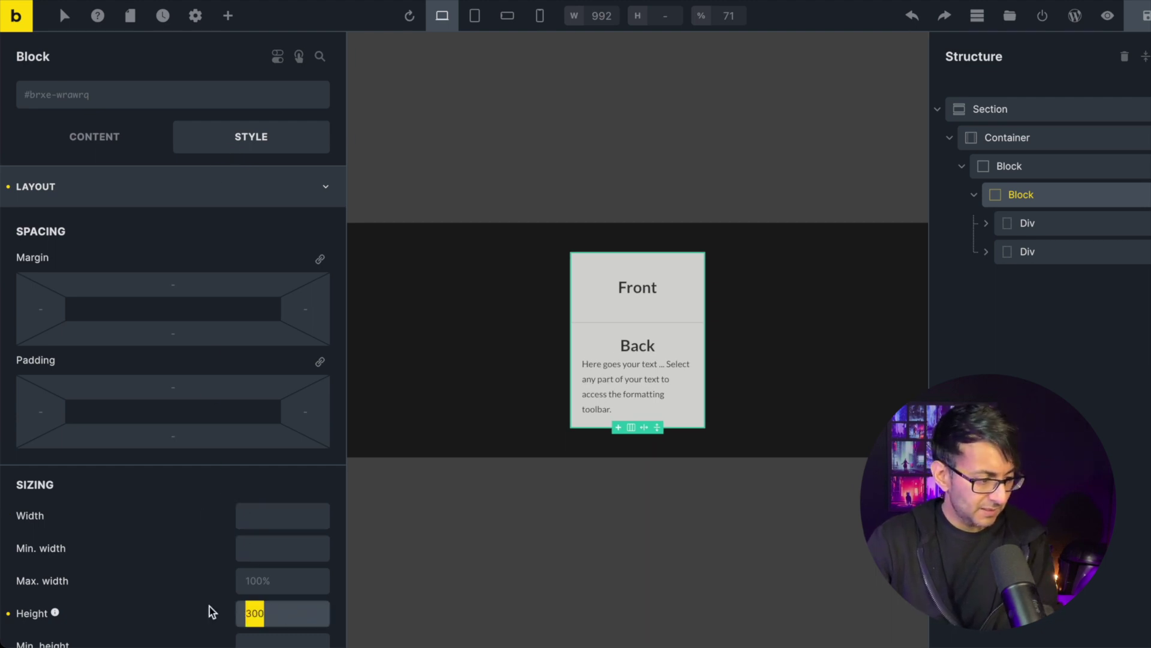
key(BackSpace)
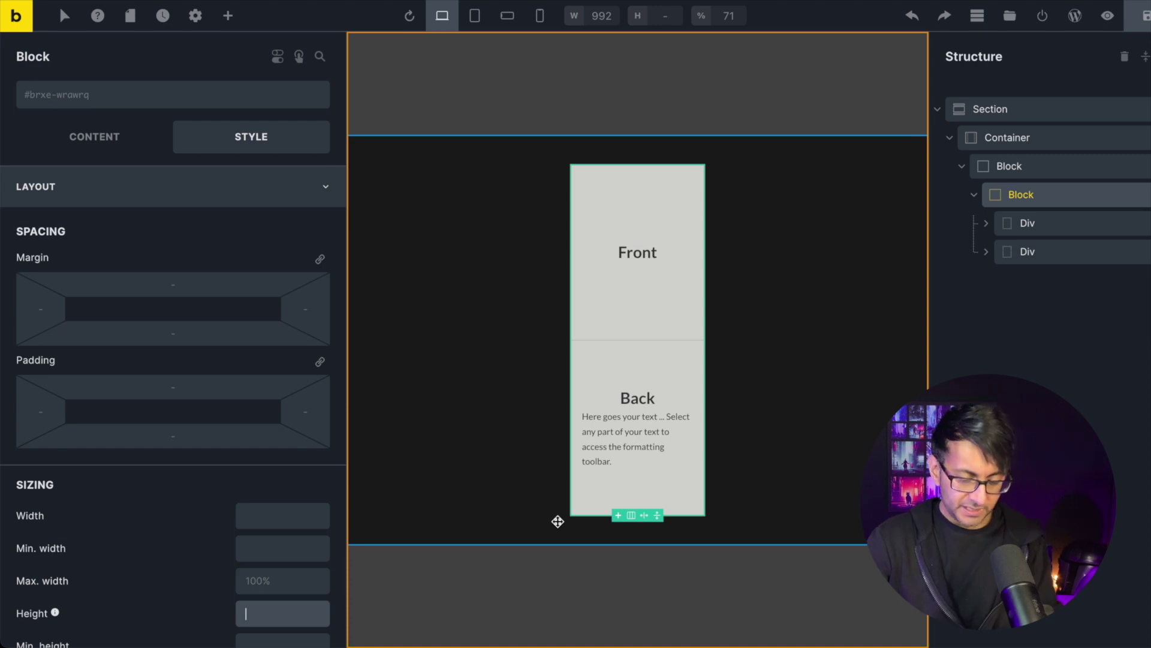
text(300)
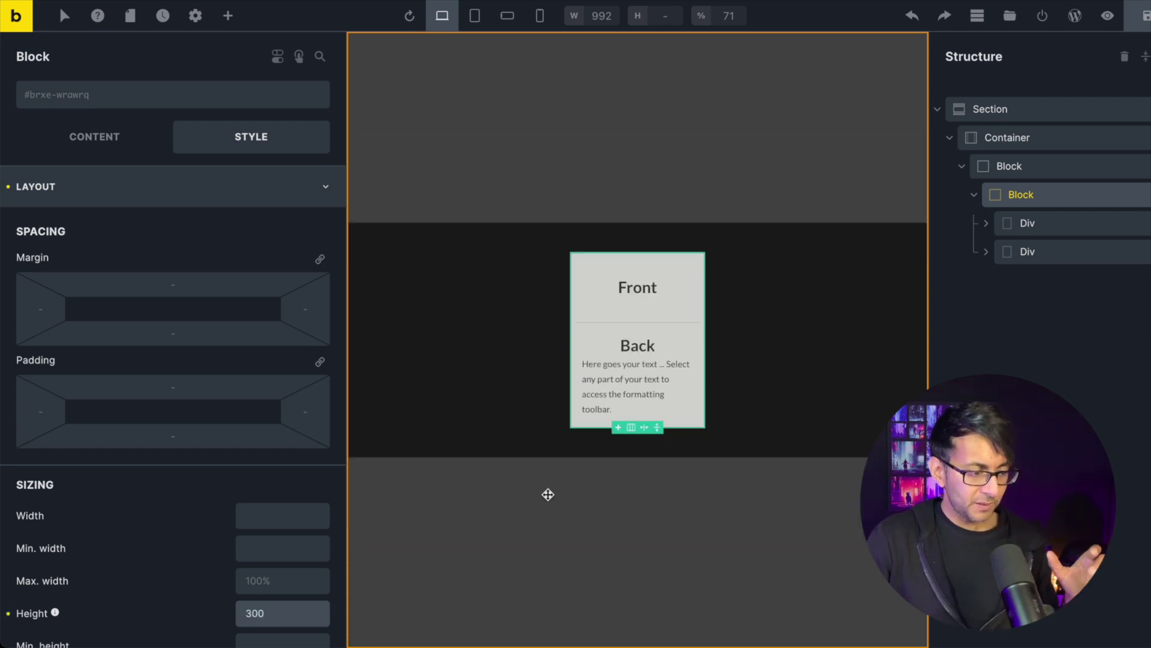
click(283, 508)
text(230)
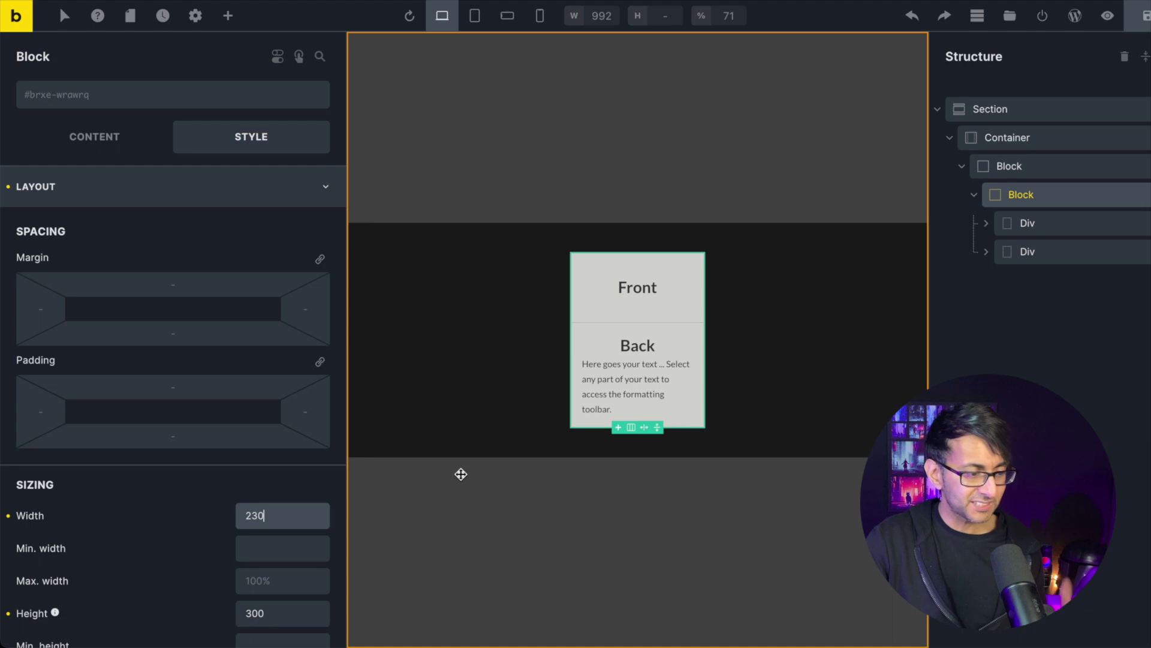
click(244, 201)
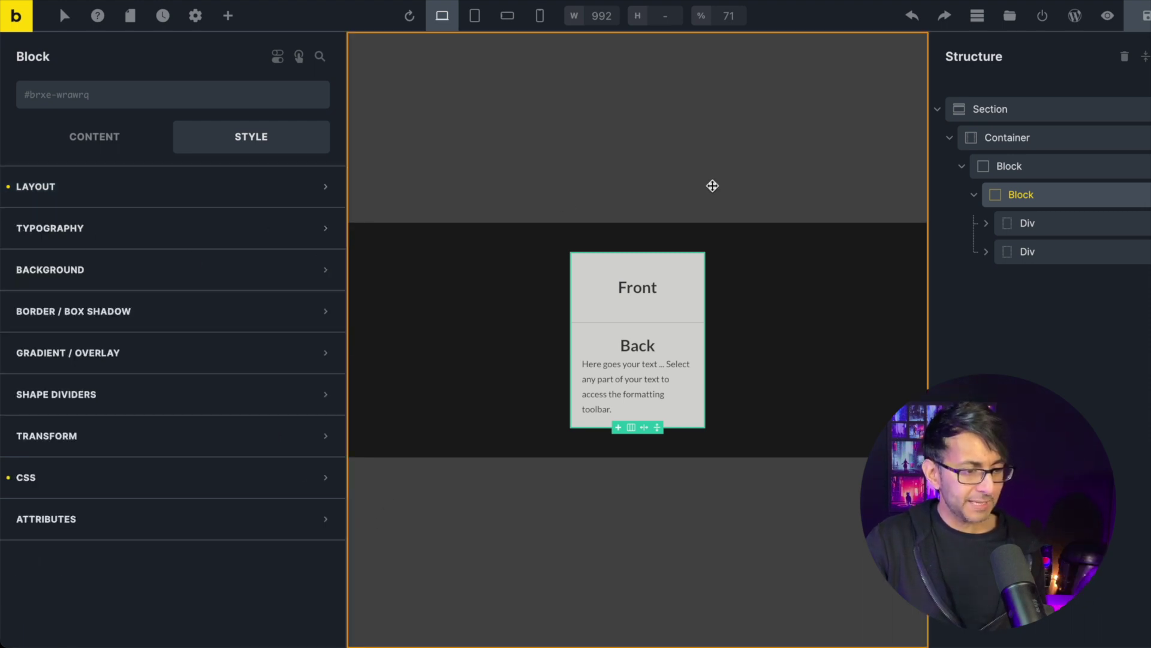
click(990, 166)
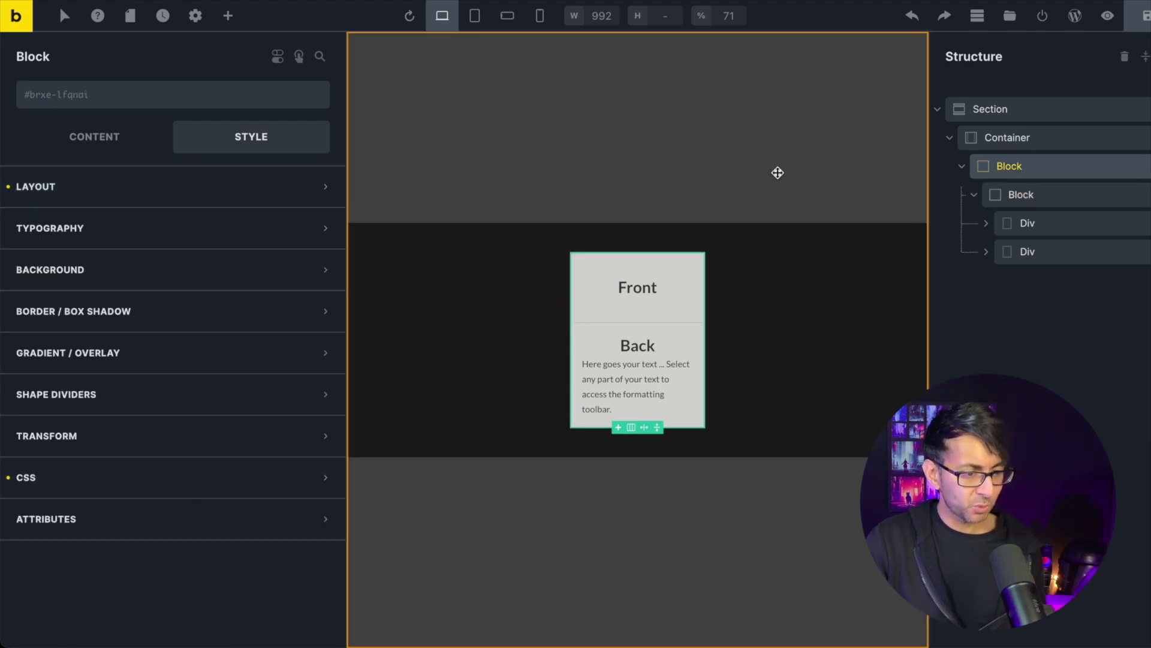
- Paste the flip-card CSS into the outer Block's custom CSS, save the page and preview it
click(242, 474)
scroll(183, 523, down, 10)
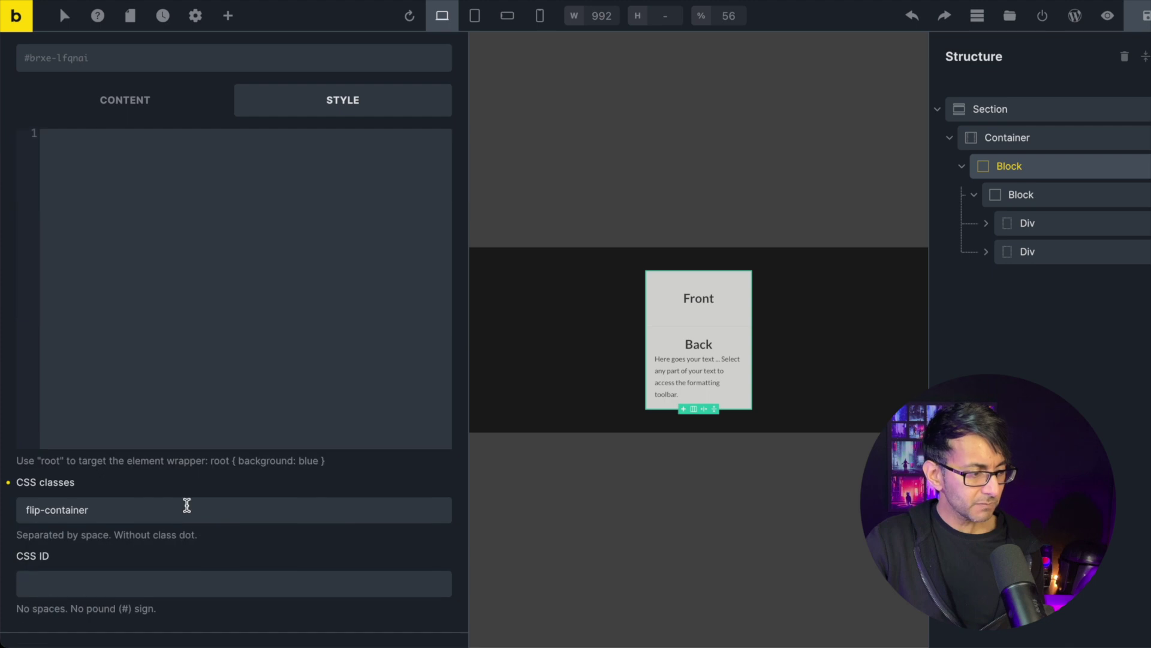
click(201, 354)
key(ctrl+v)
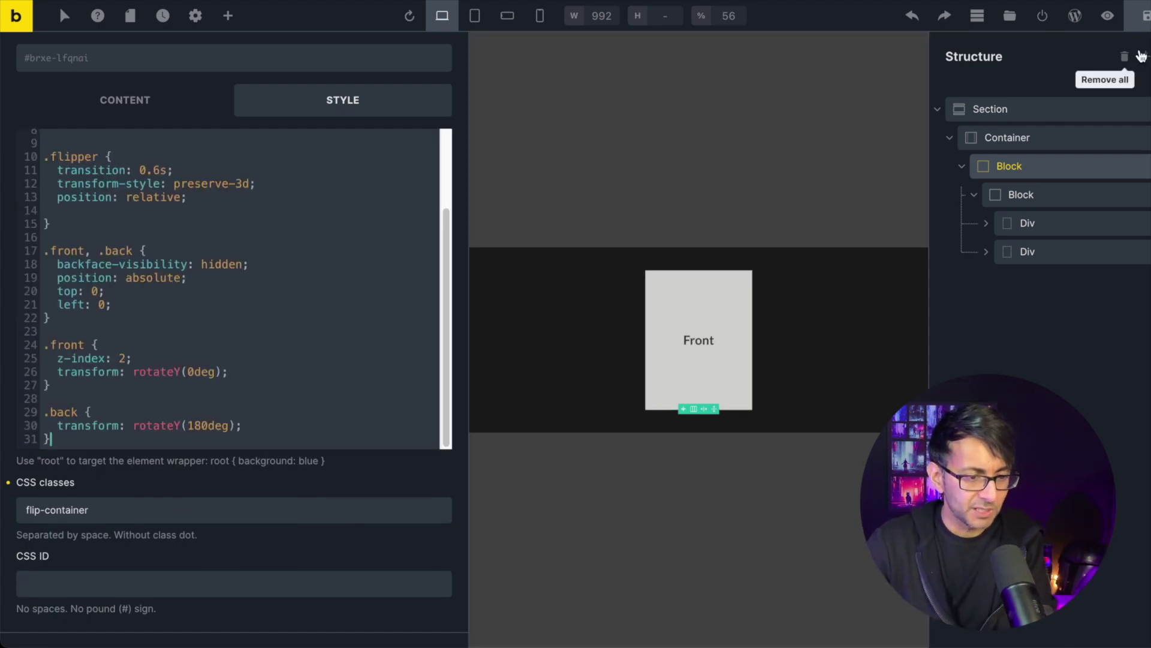
click(1146, 24)
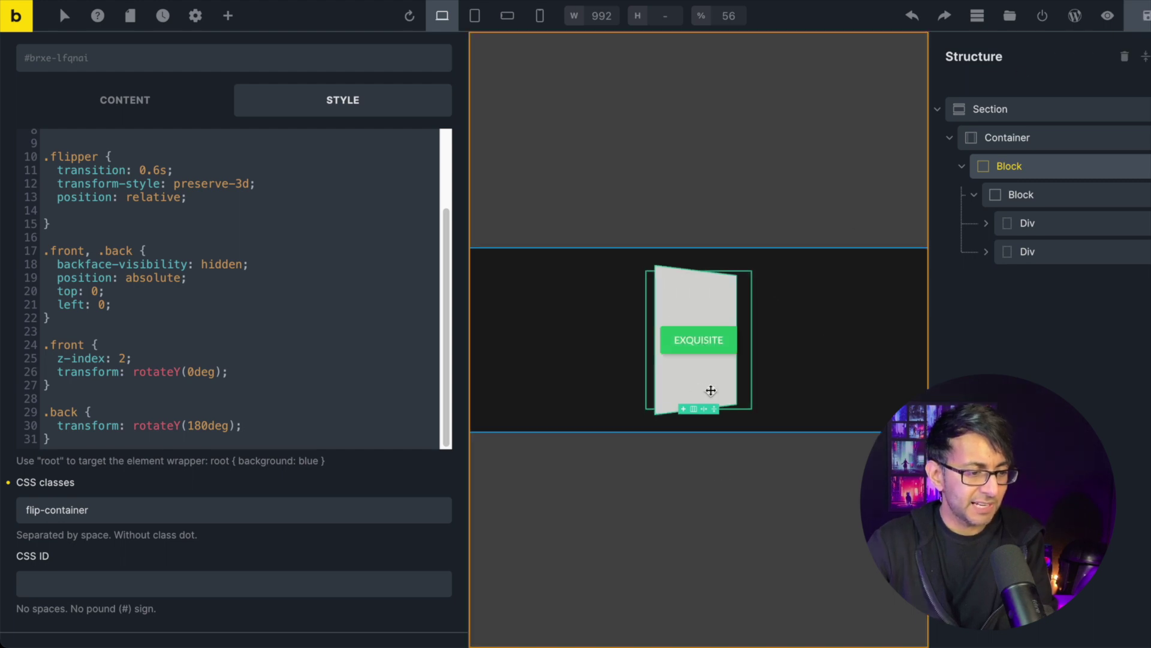
click(1109, 17)
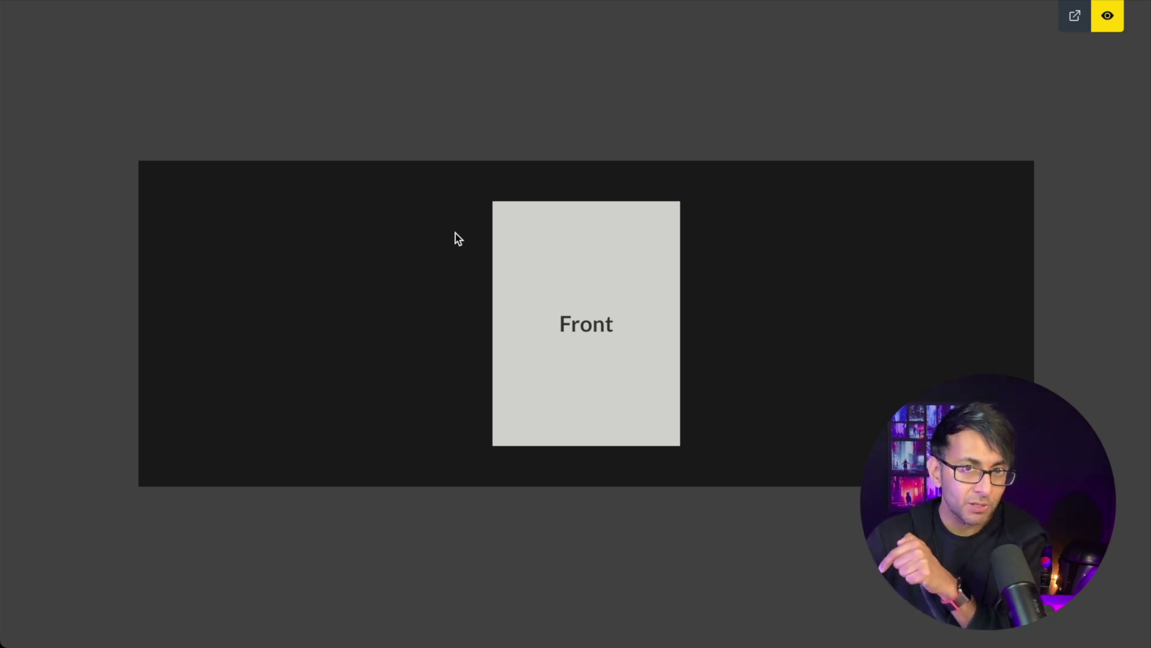
- Test the hover flip in preview, then return to the builder in mobile portrait view
mouse_move(509, 241)
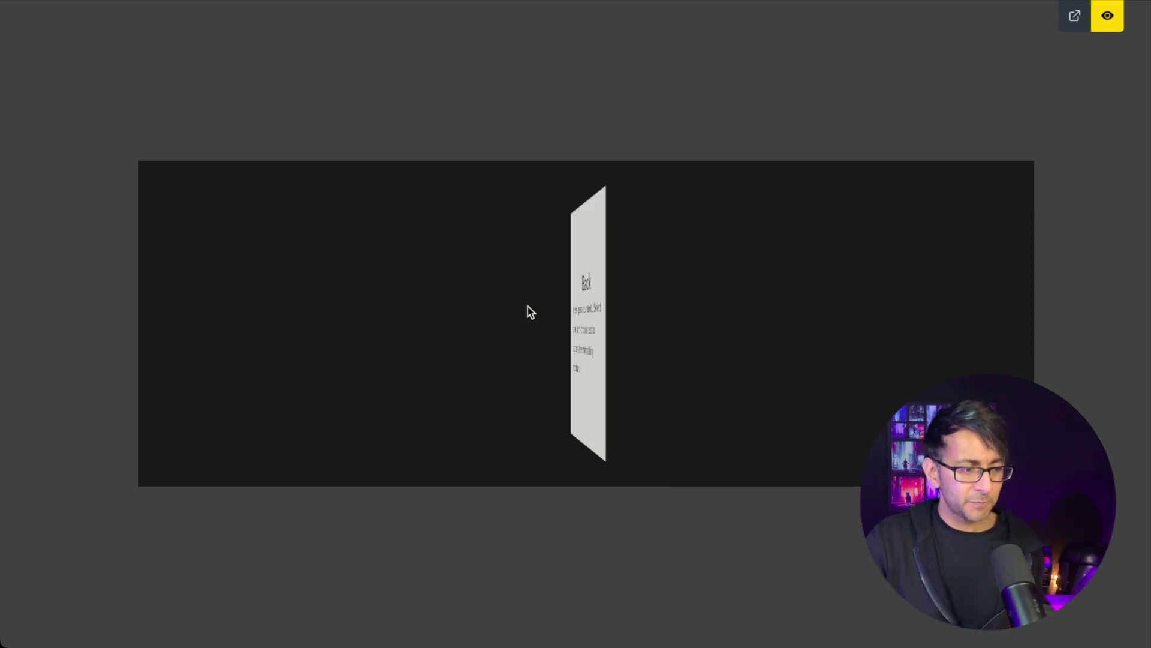
click(1117, 23)
click(539, 17)
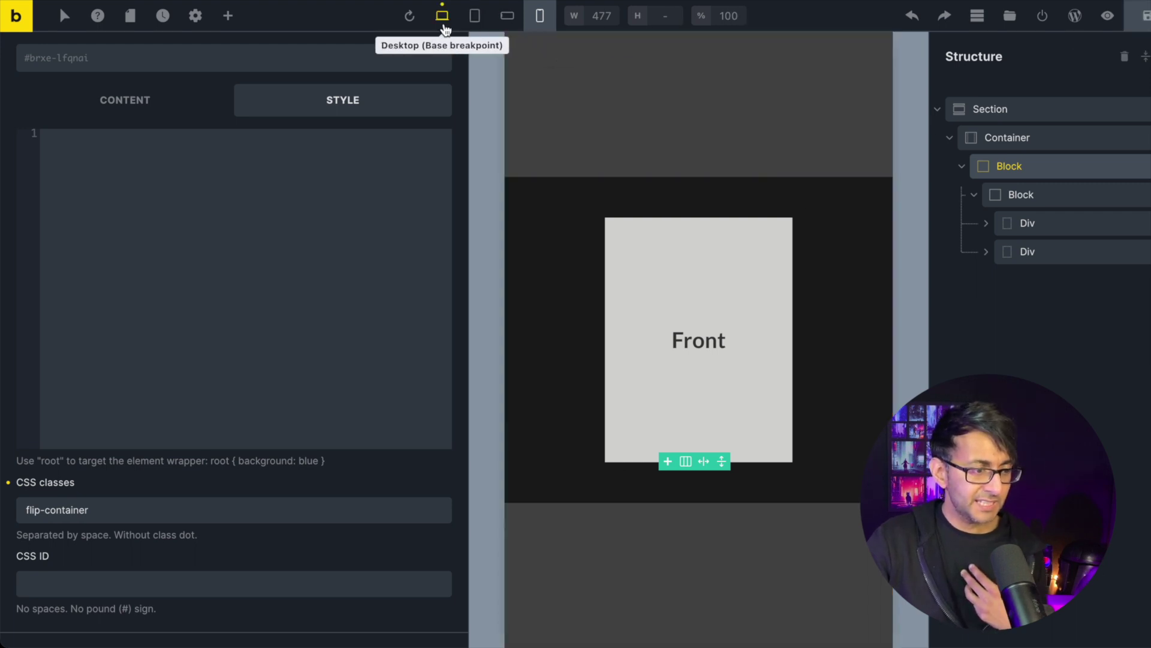
- Switch back to the Desktop breakpoint and expand both the Front and Back divs in Structure
click(443, 25)
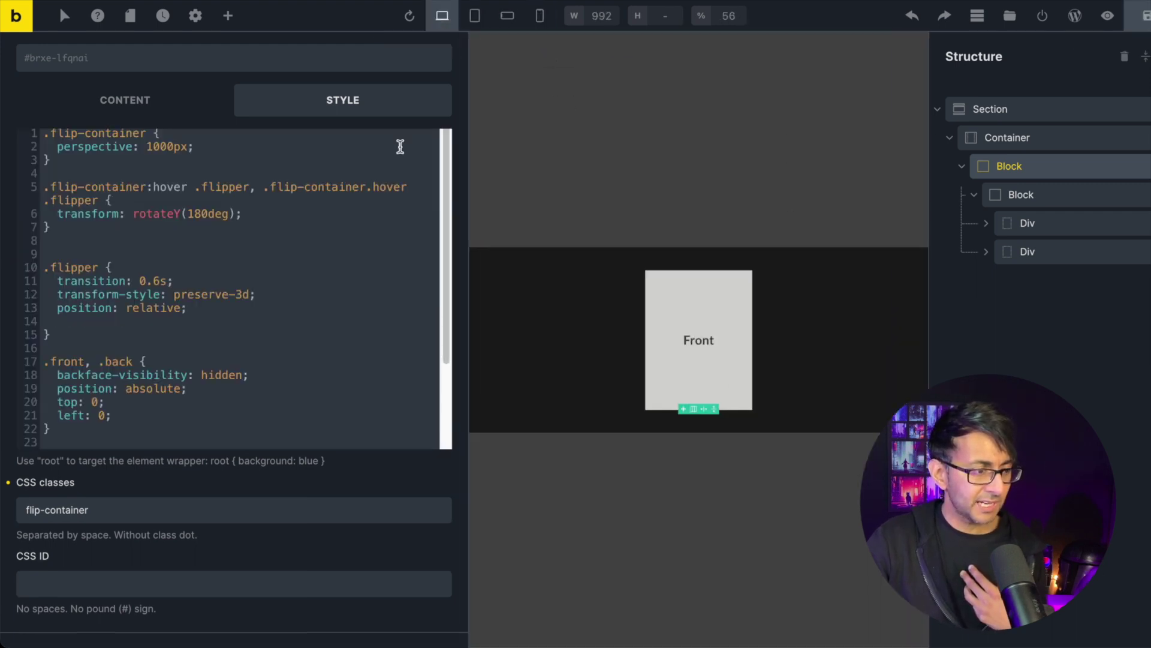
click(107, 100)
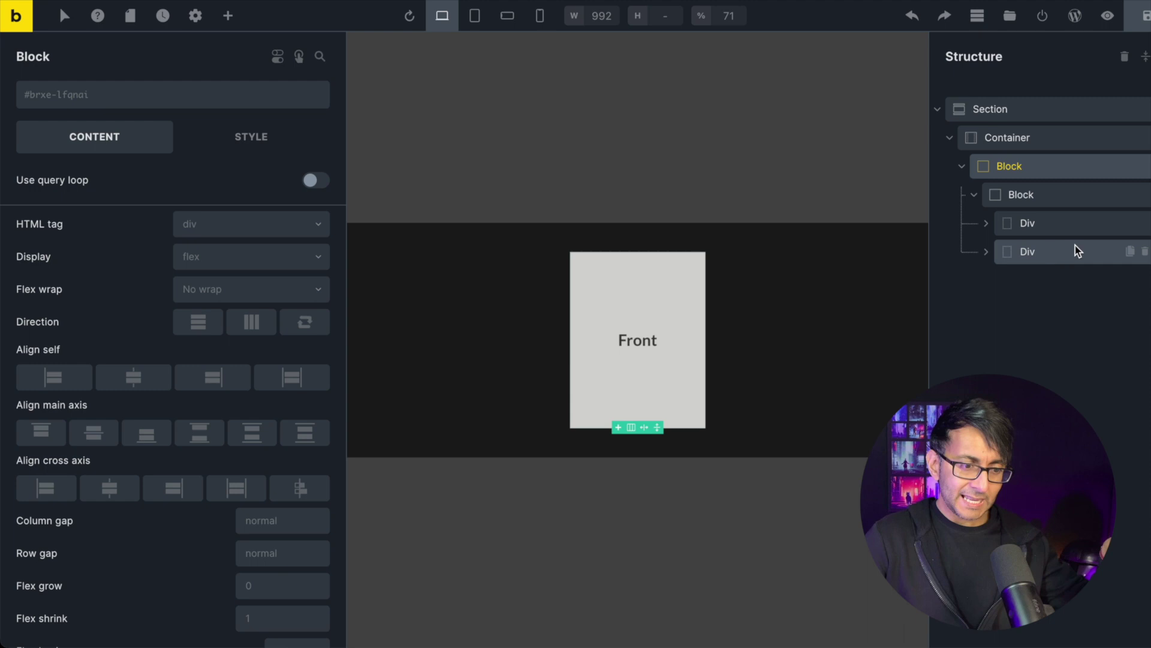
click(985, 222)
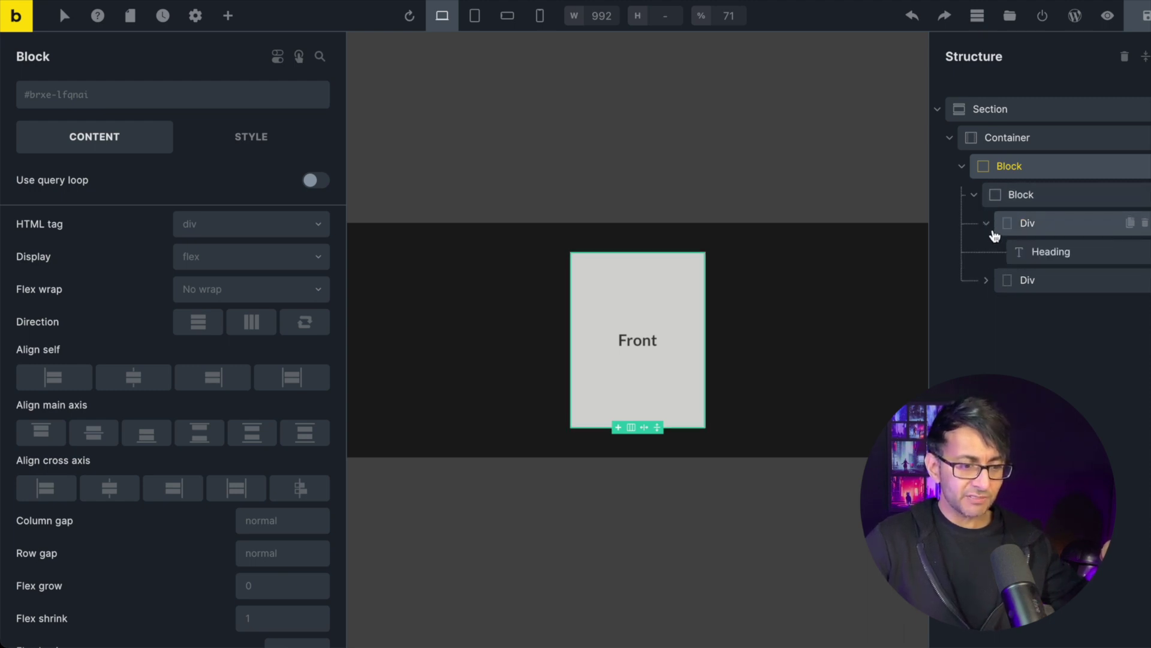
click(986, 280)
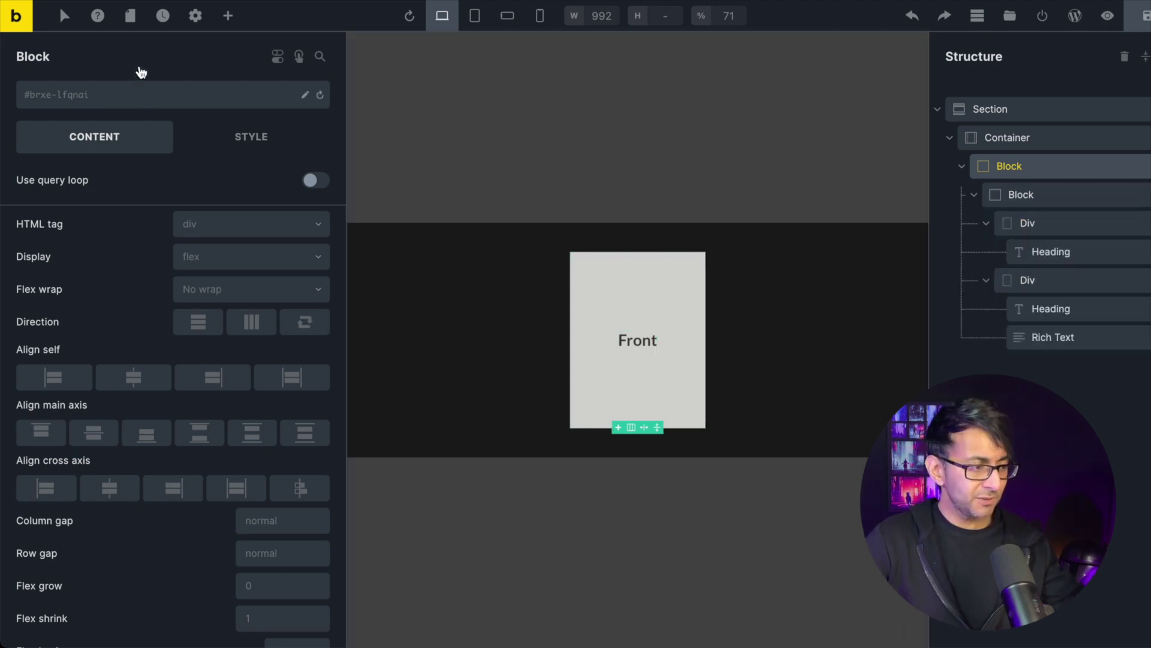
- Search 'ic' and drop an Icon above the Front heading, then preview the page
click(228, 15)
click(119, 54)
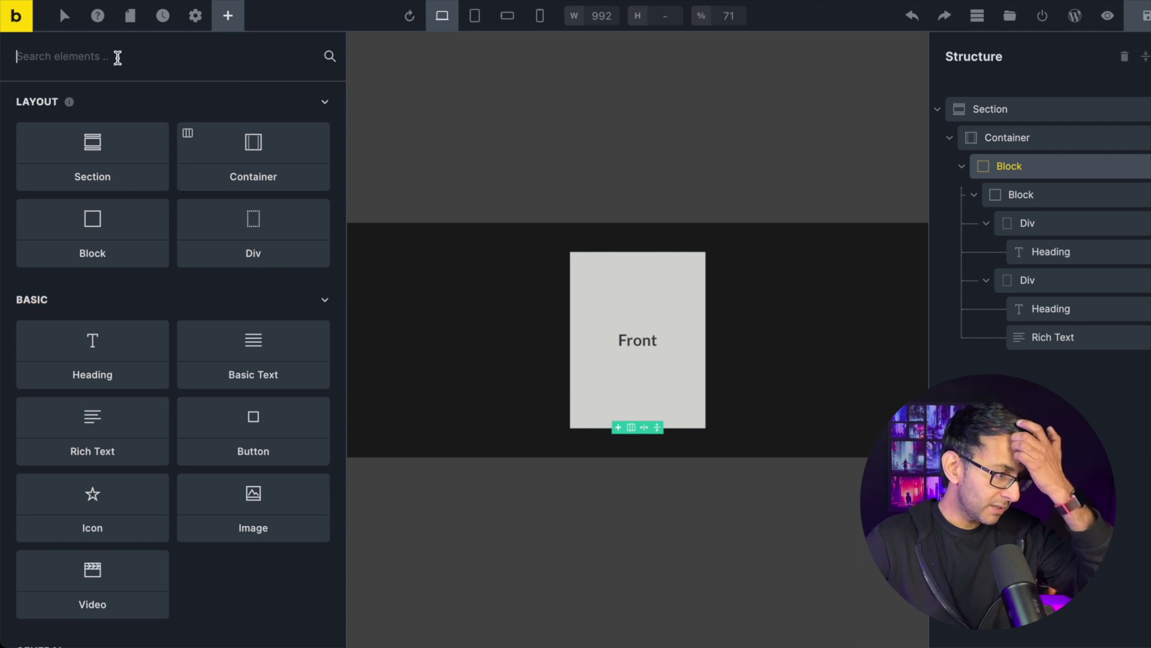
text(ic)
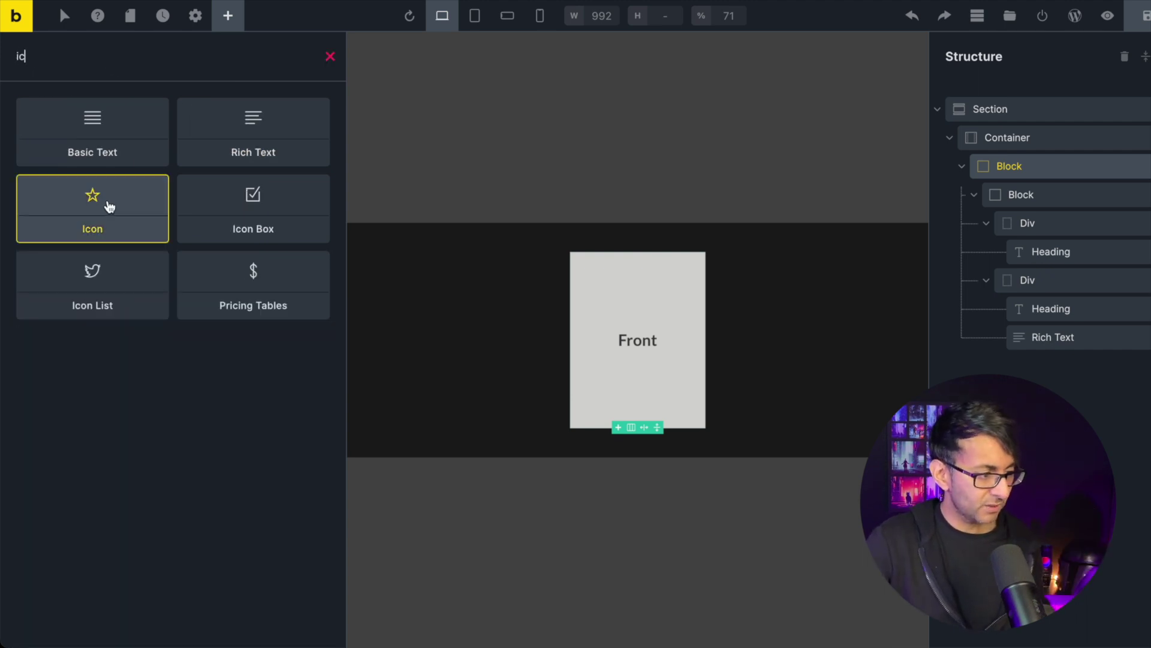
drag(108, 204, 1074, 251)
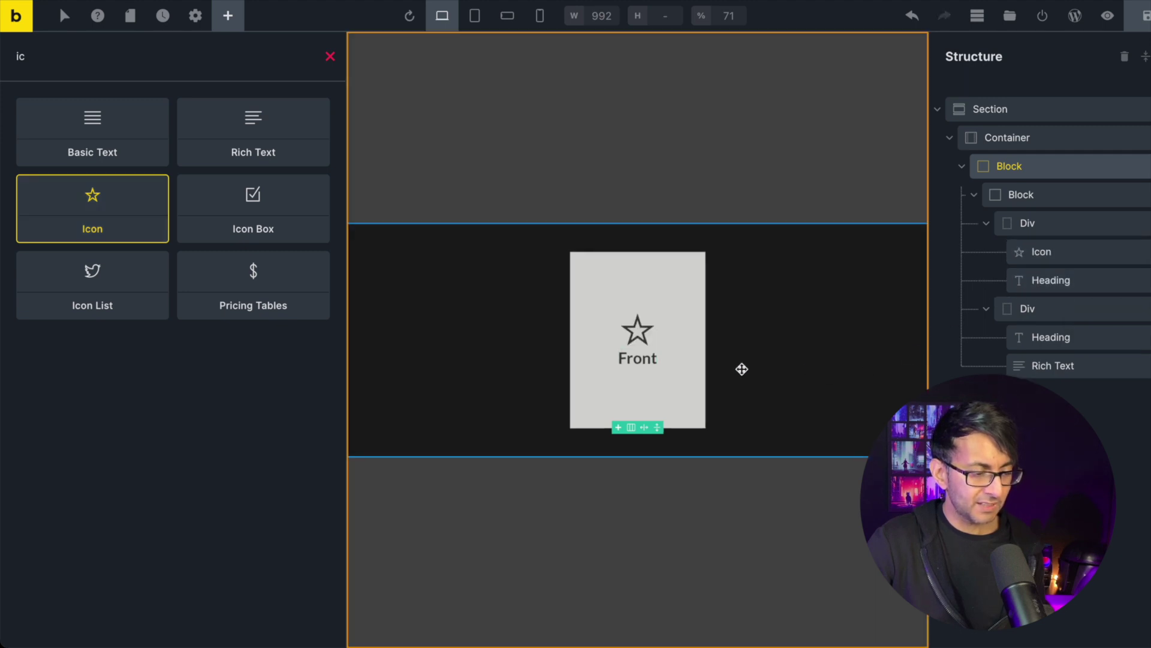
mouse_move(585, 370)
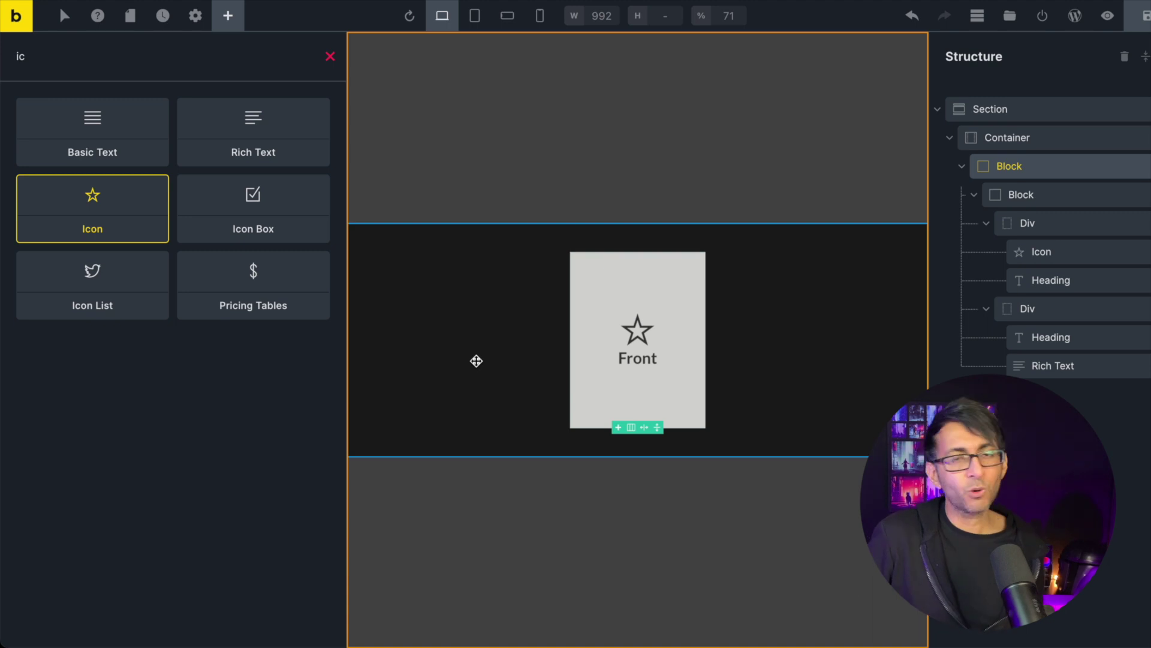
key(ctrl+shift+p)
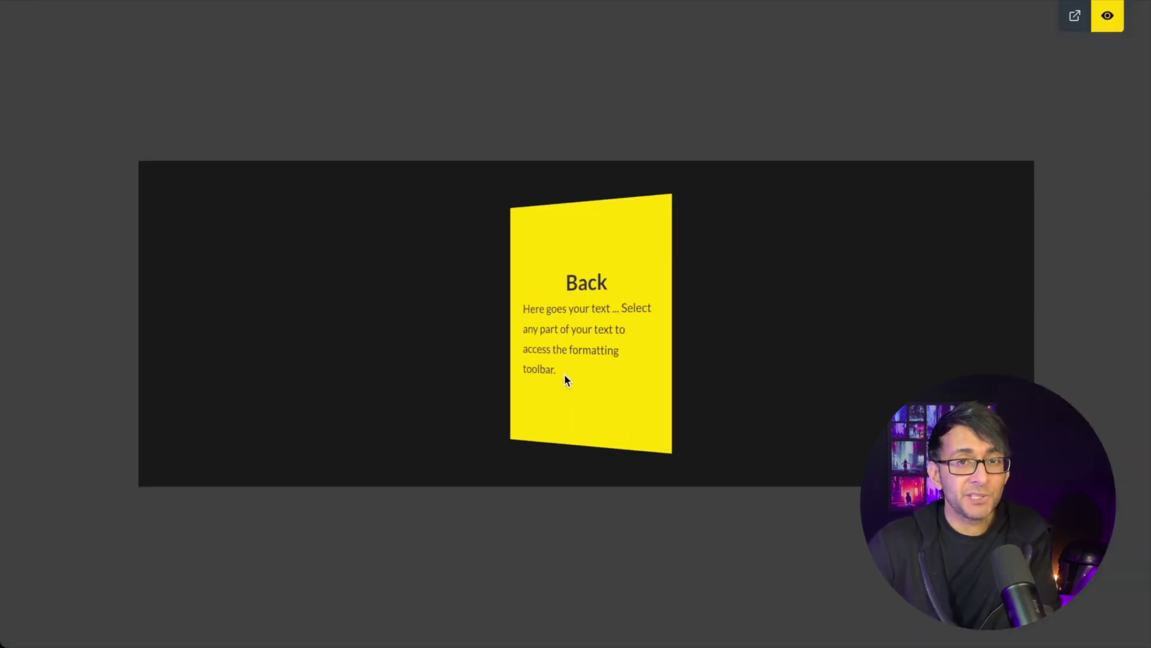